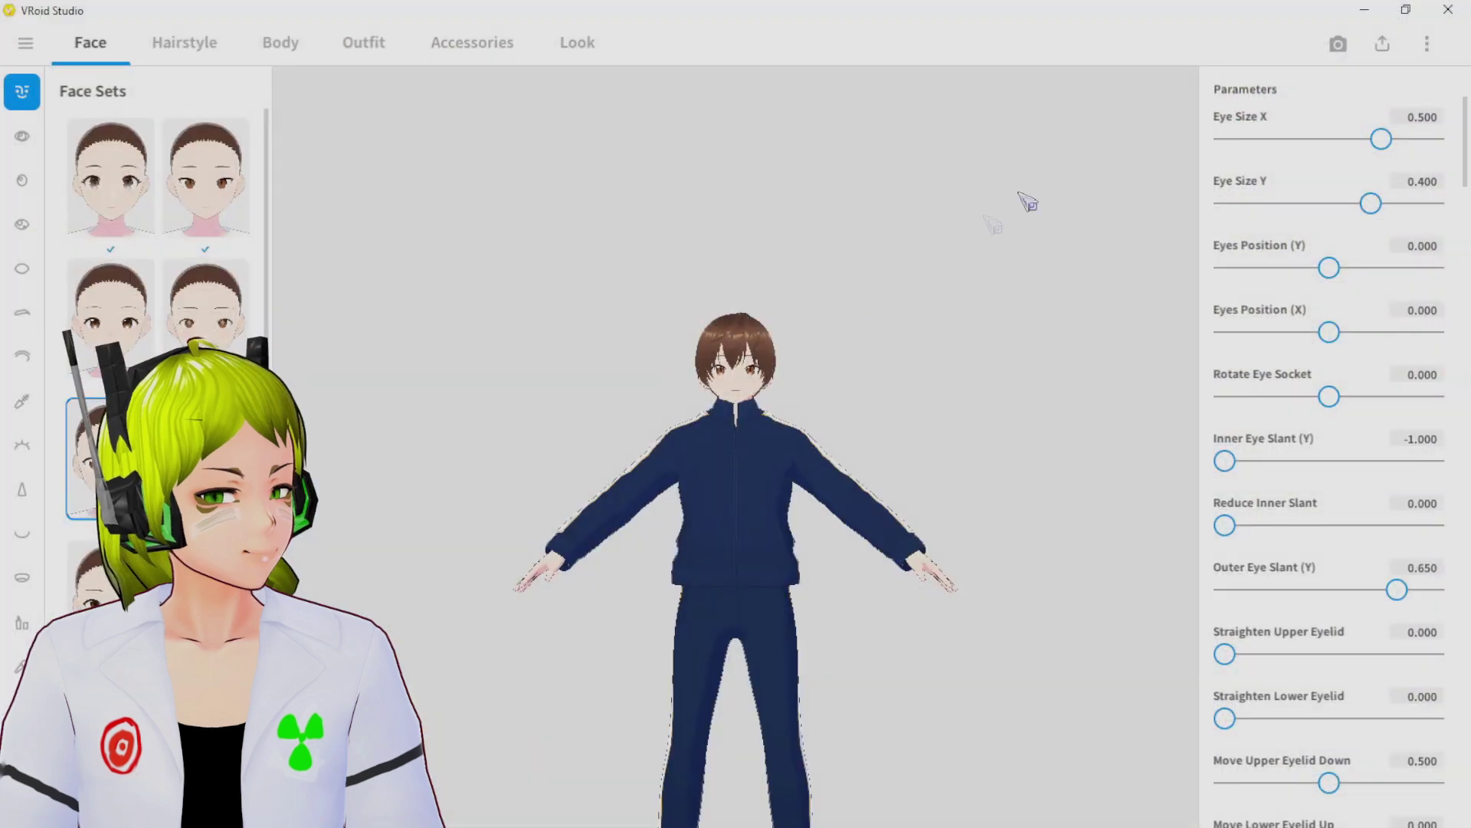
Step: Begin a VRM export with Delete Transparent Meshes unchecked, keeping 37312 polygons
click(1427, 43)
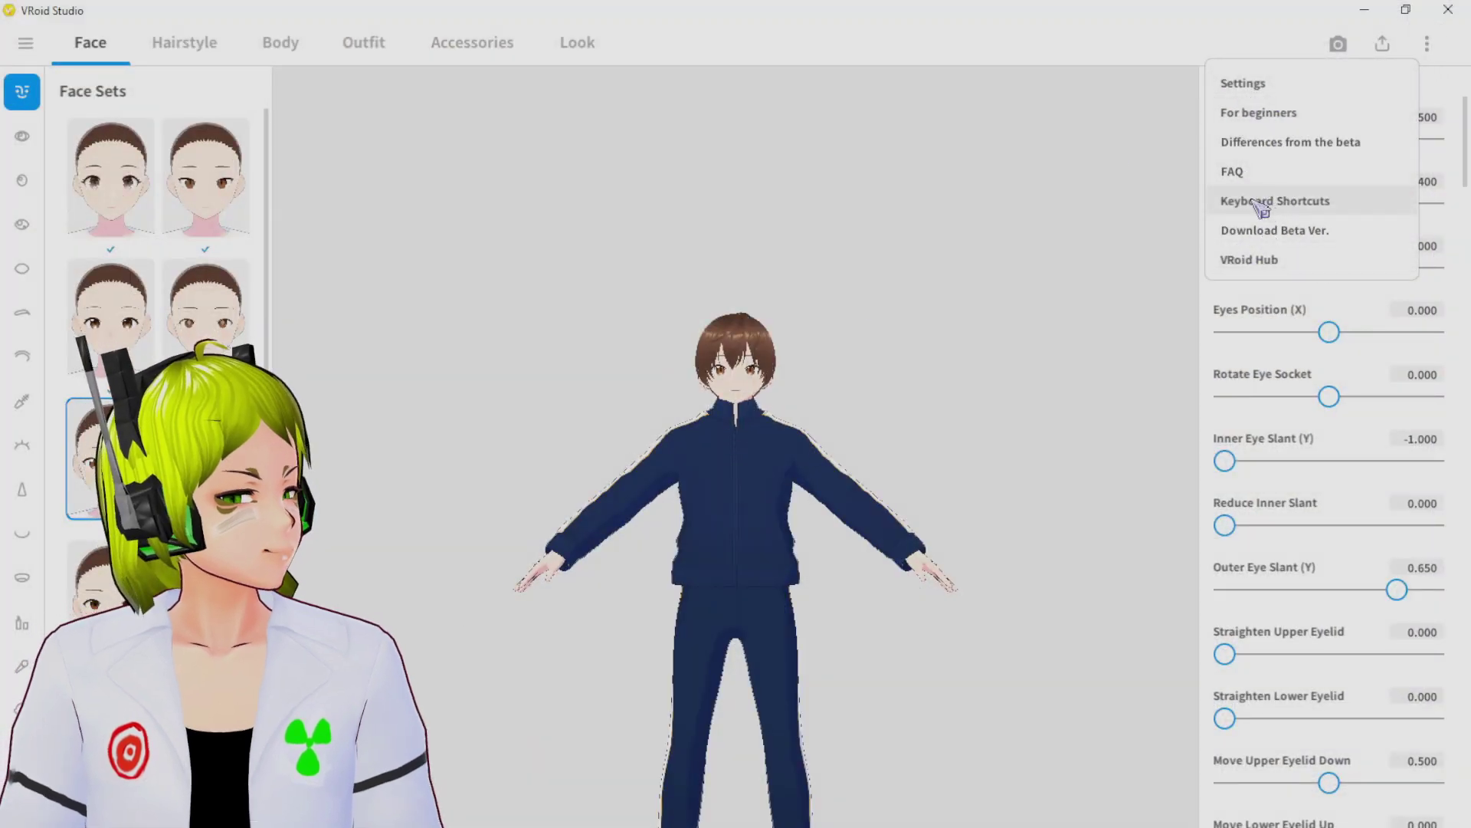
click(1063, 111)
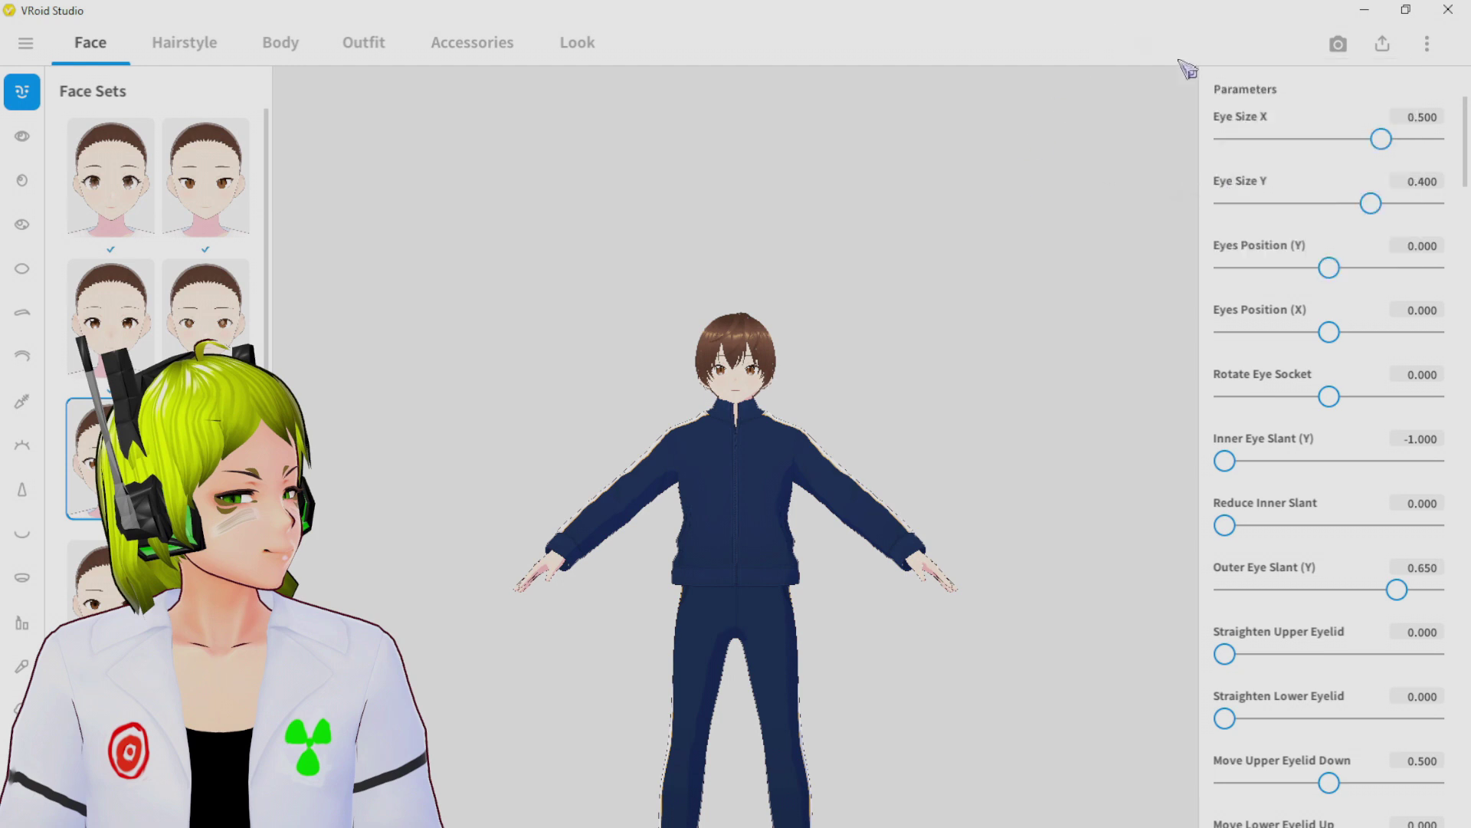
click(1383, 42)
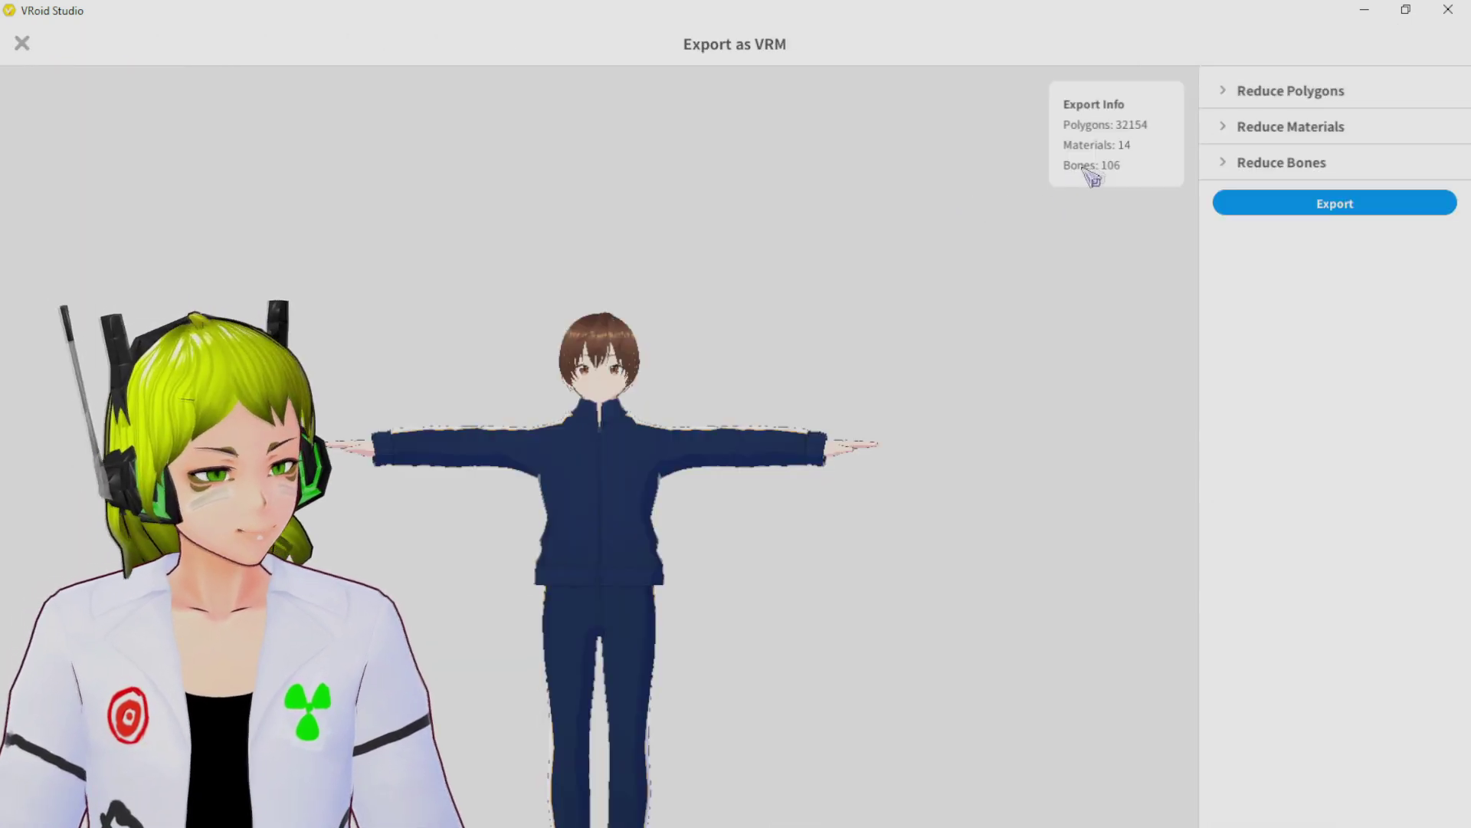
click(1246, 94)
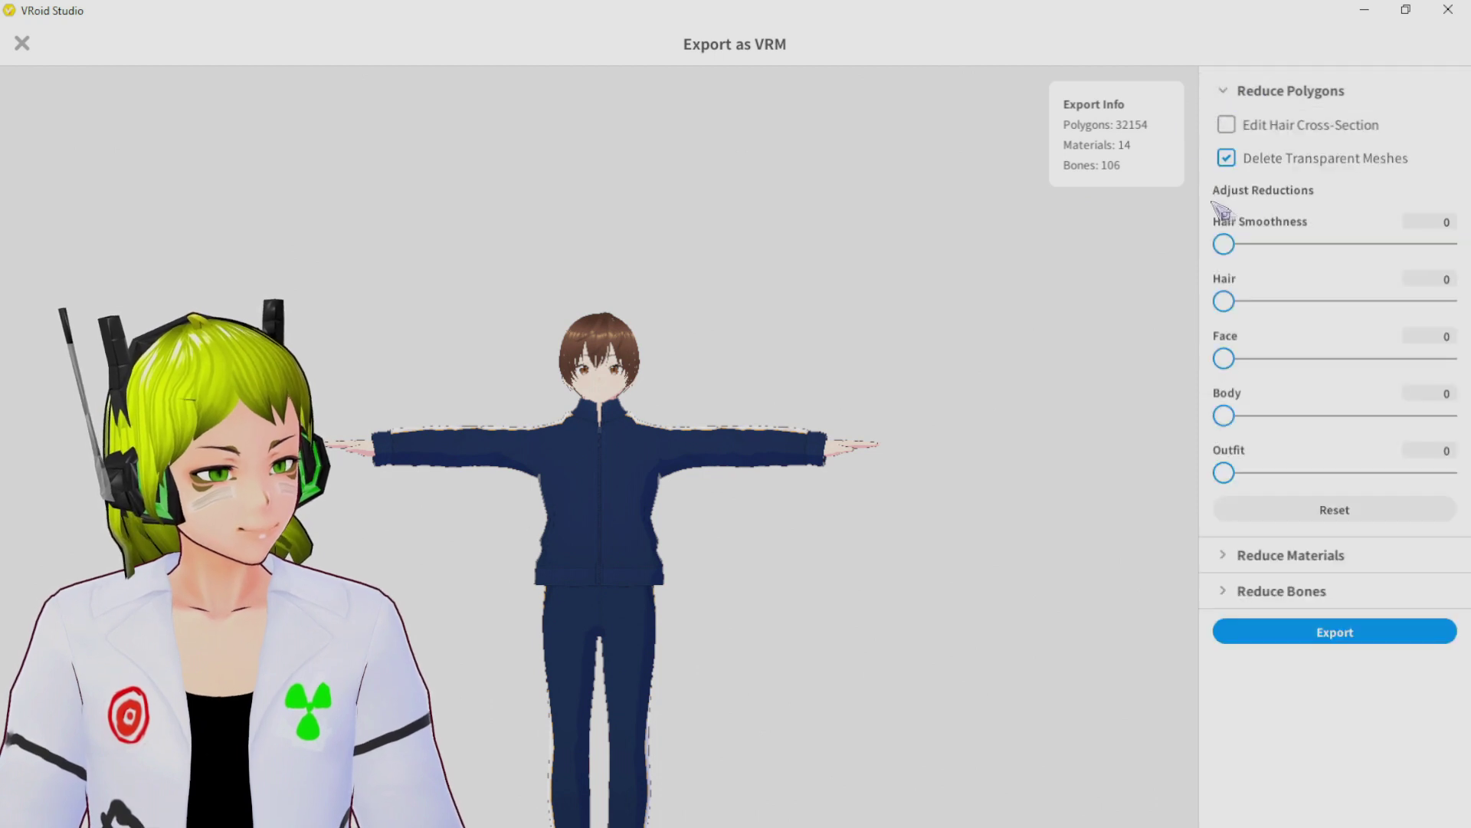
click(1227, 158)
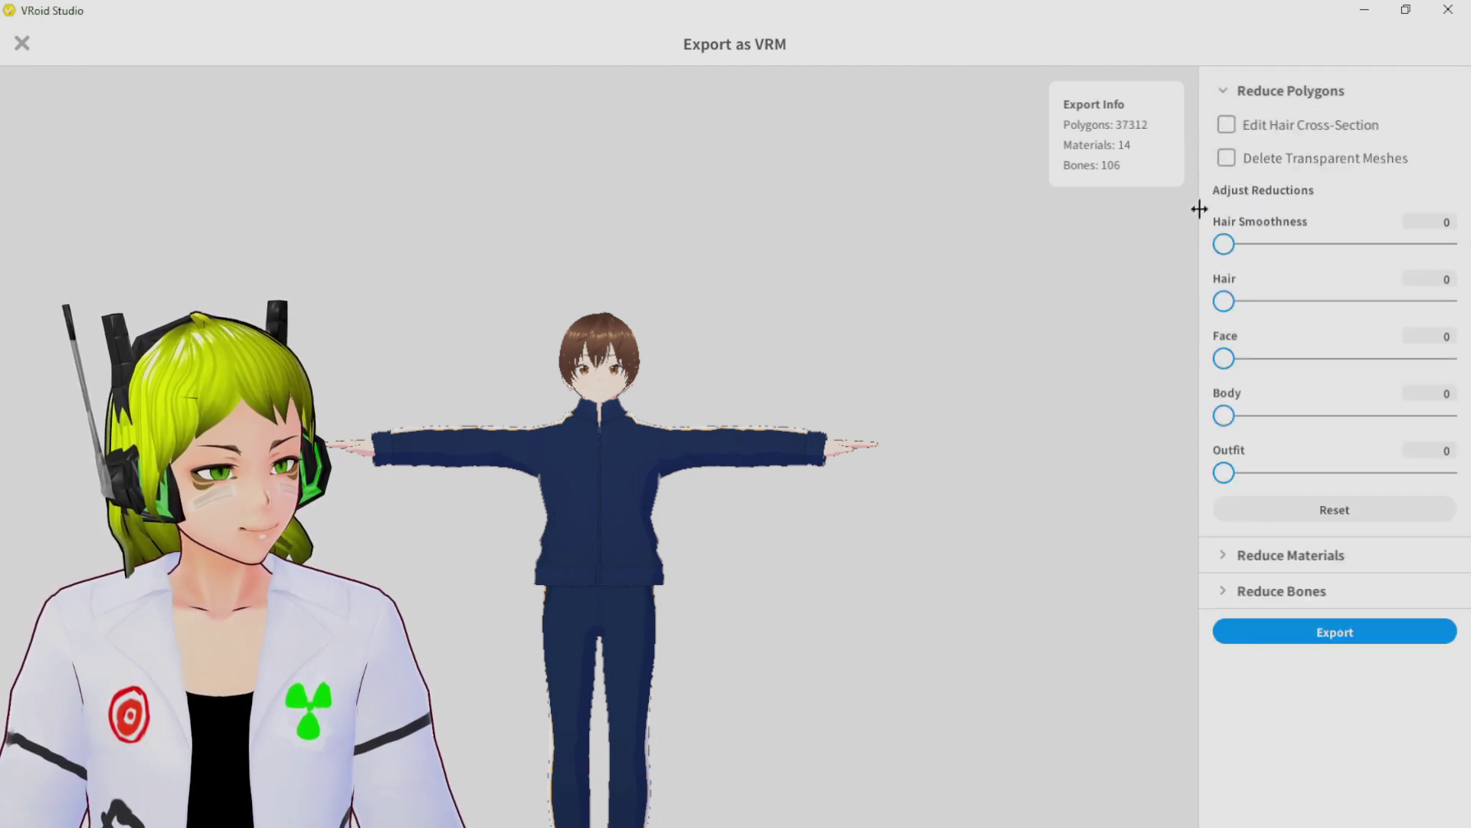
Step: In VRM Settings, enter the title 'tutorial' and the creator's name
click(1274, 633)
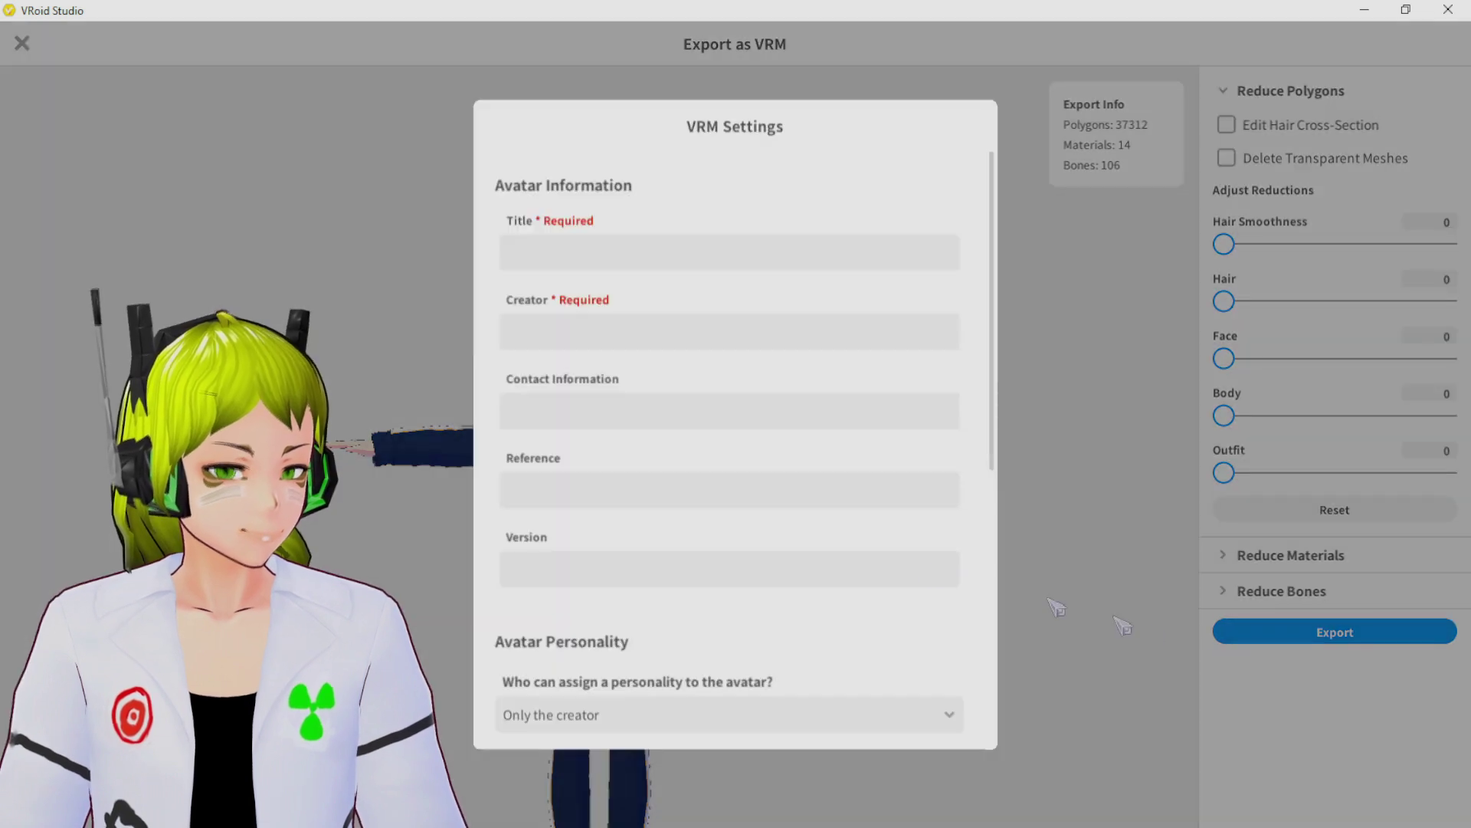
click(609, 255)
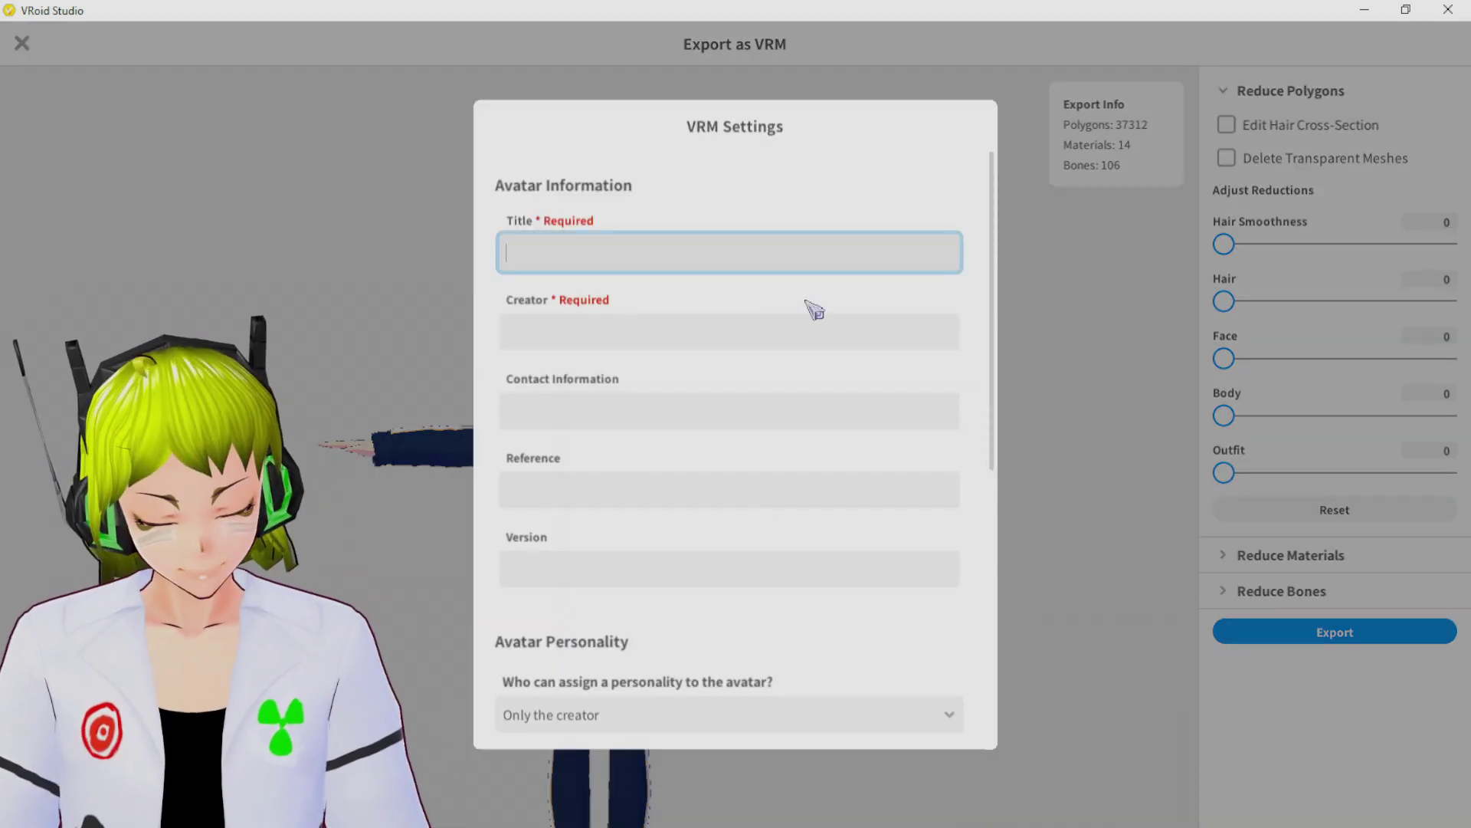
text(tutorial)
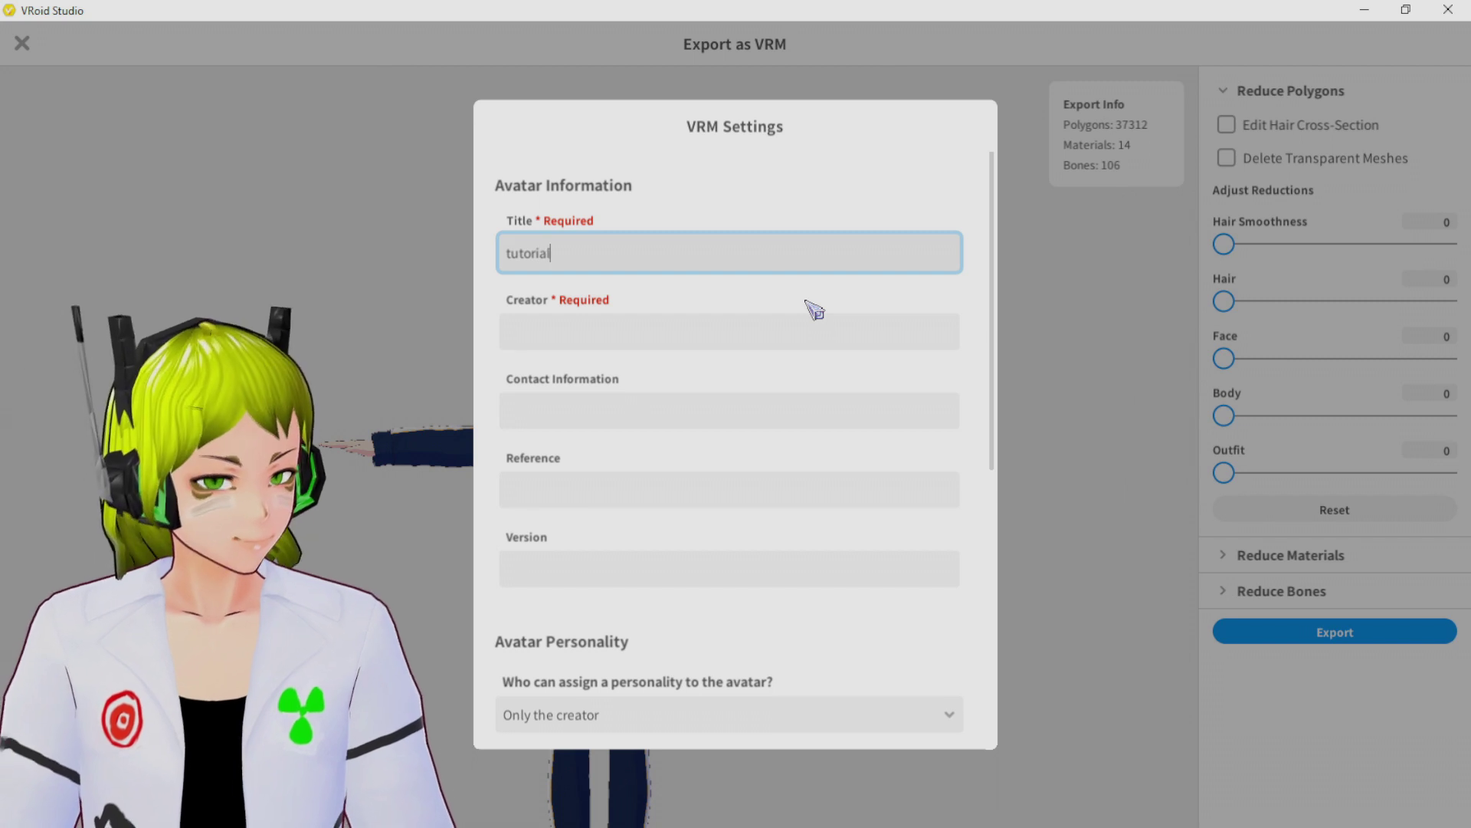
click(754, 354)
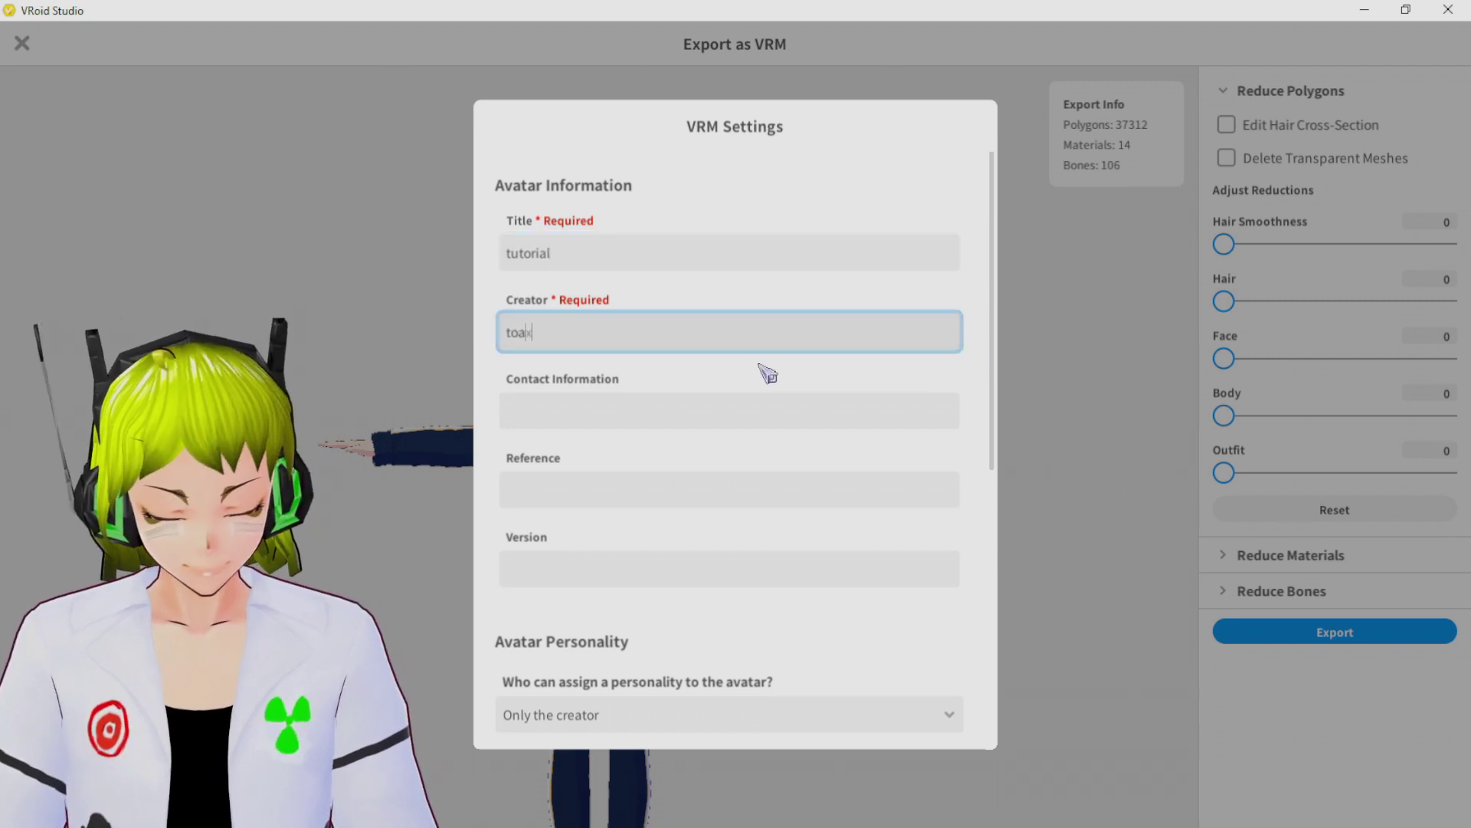
scroll(770, 695, down, 6)
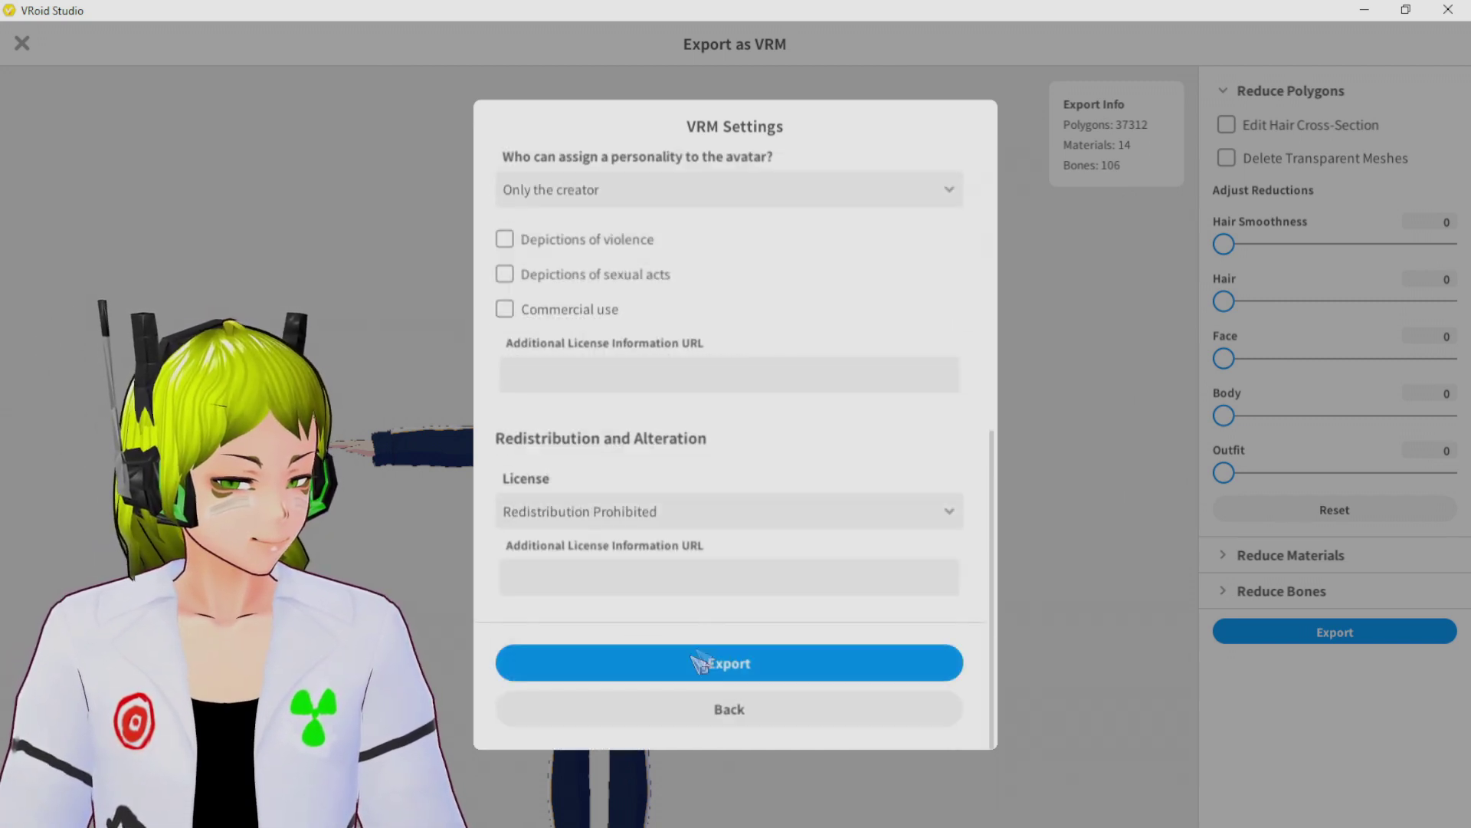
Step: Export the VRM into the avatars folder and close VRoid Studio
click(677, 680)
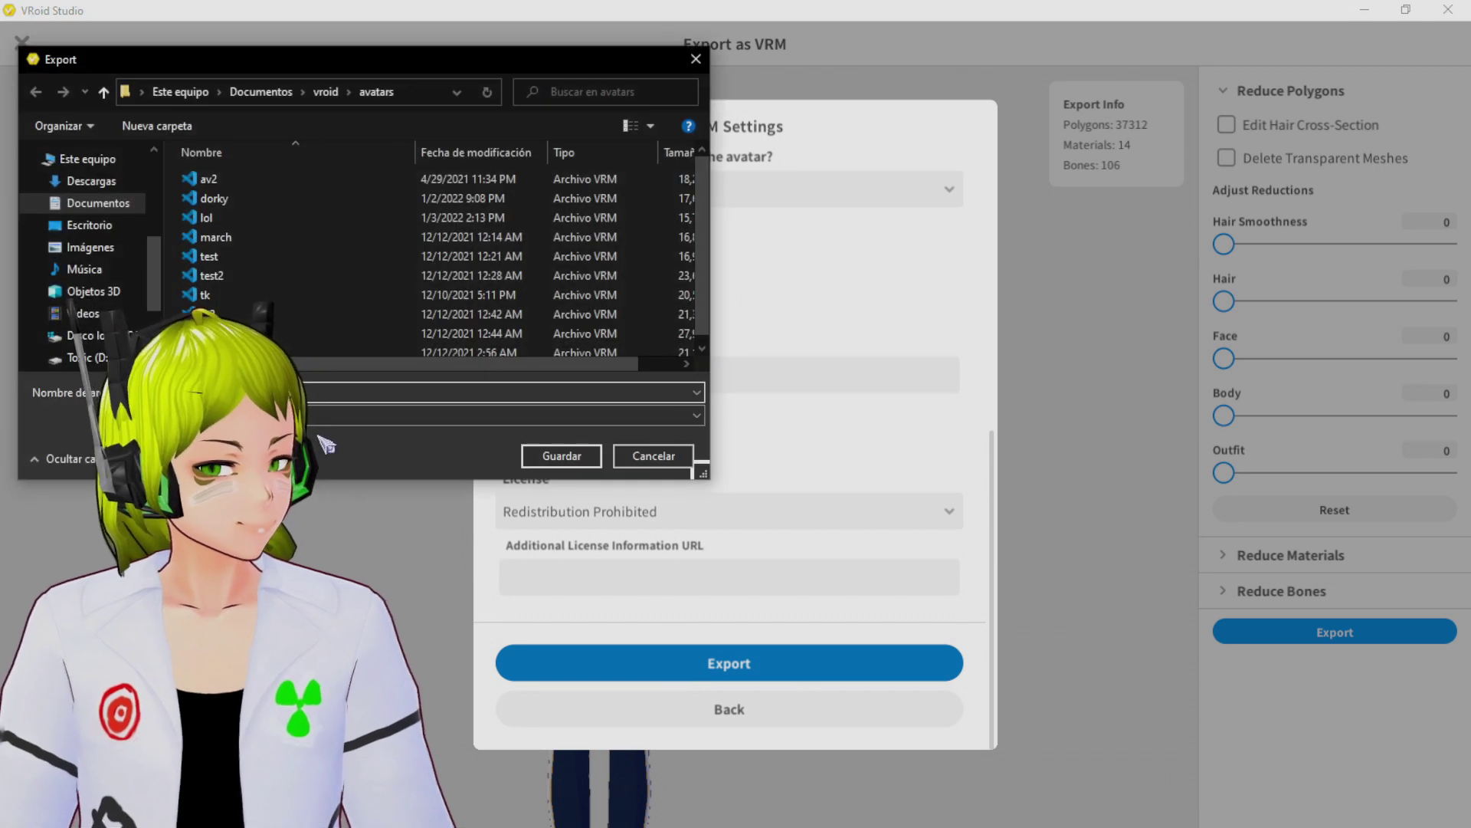
click(560, 454)
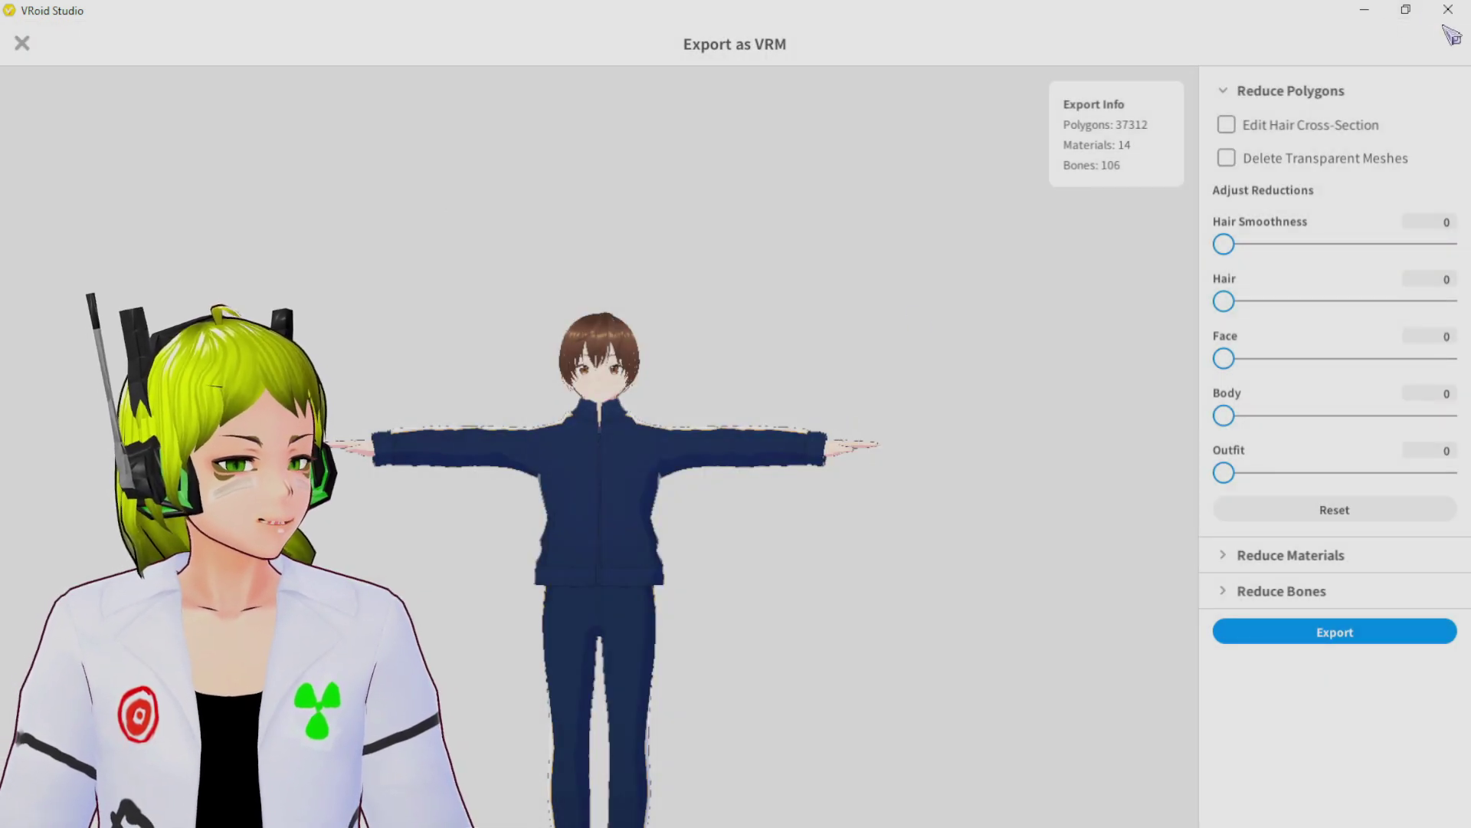
click(1447, 9)
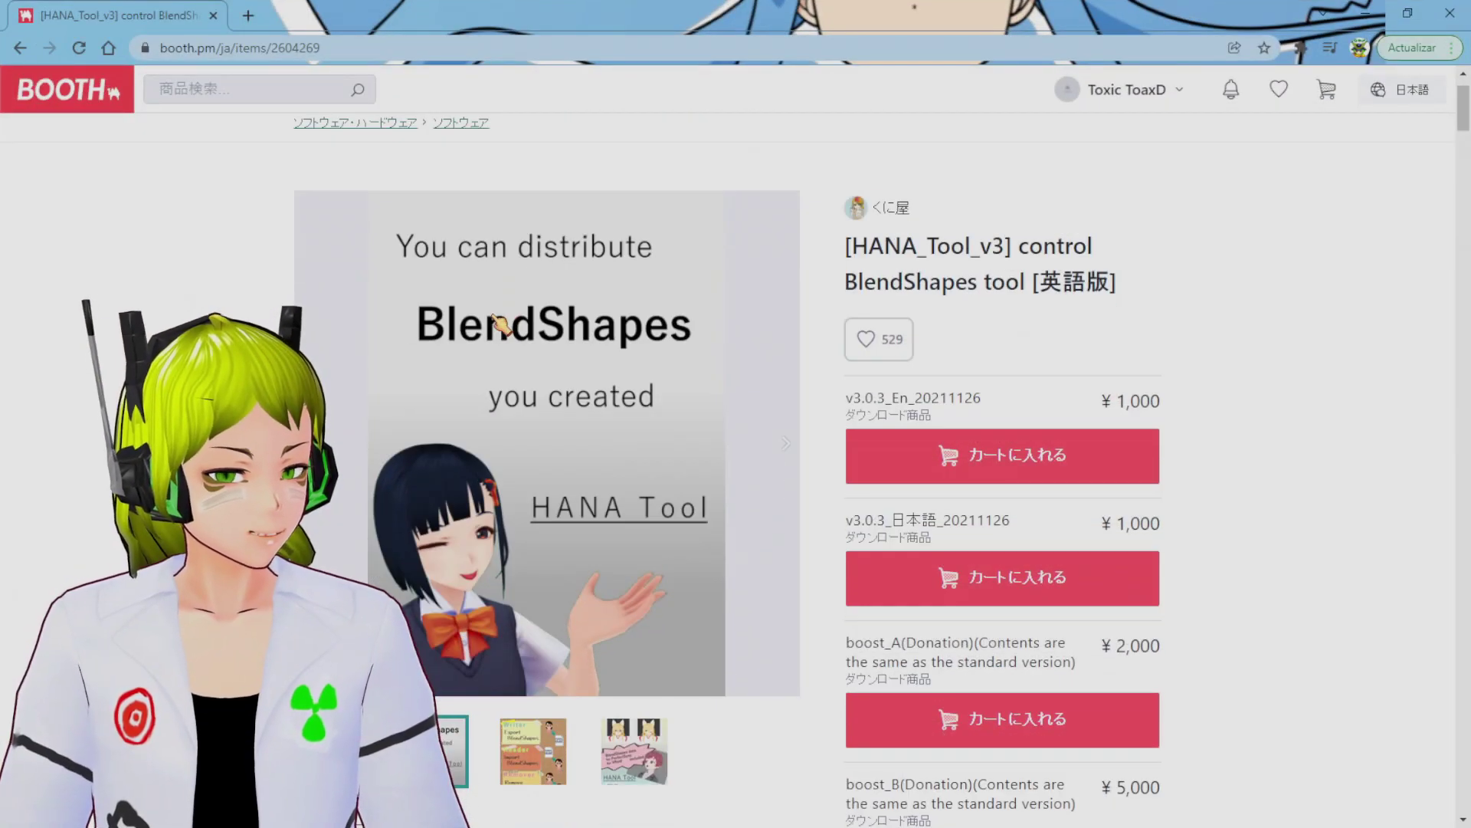
Step: Add the English v3.0.3 HANA Tool, then download HANA_Tool_v3_0_3.zip from the ライブラリ library
click(1056, 441)
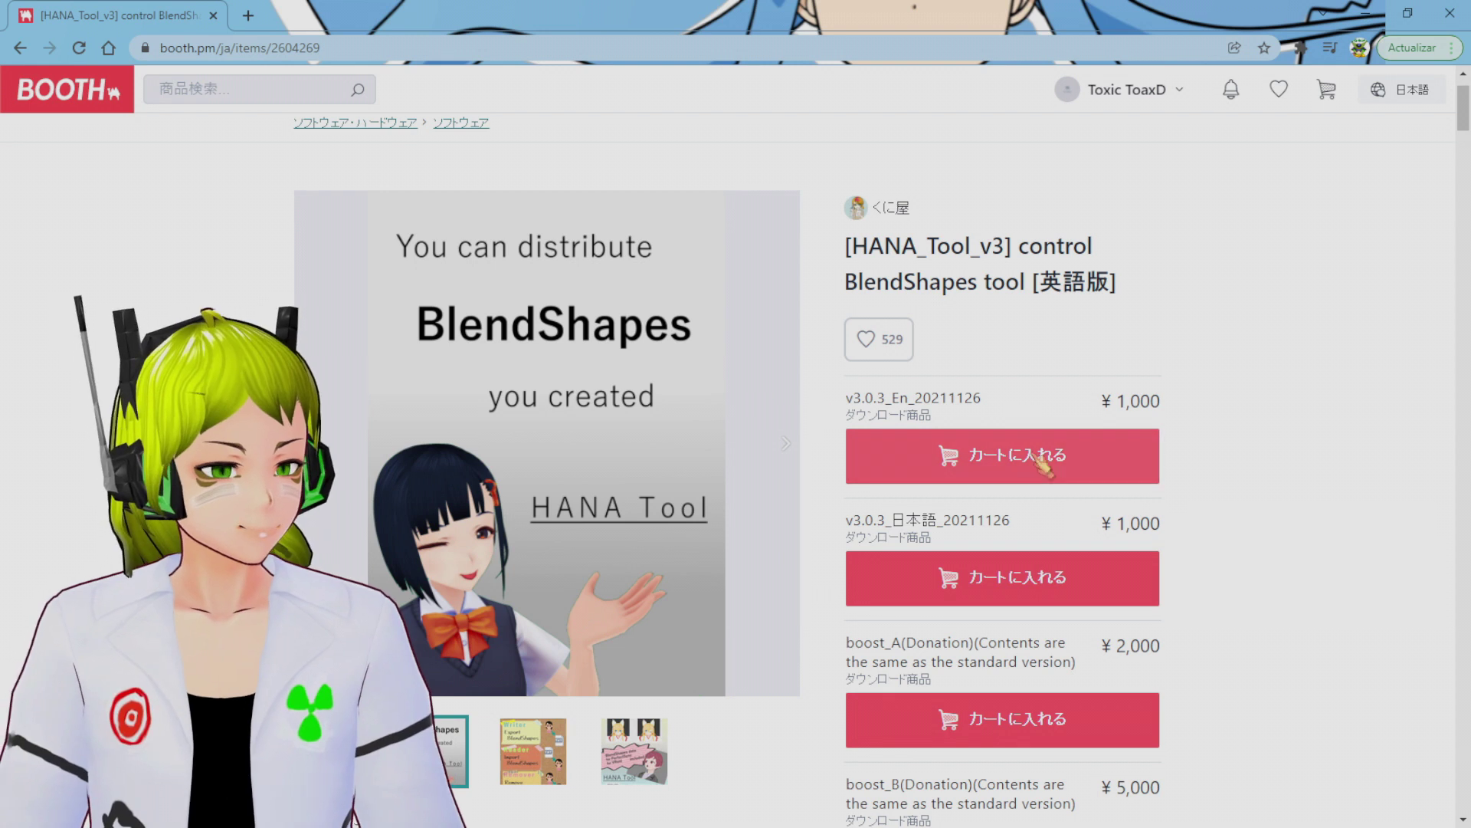
click(1192, 95)
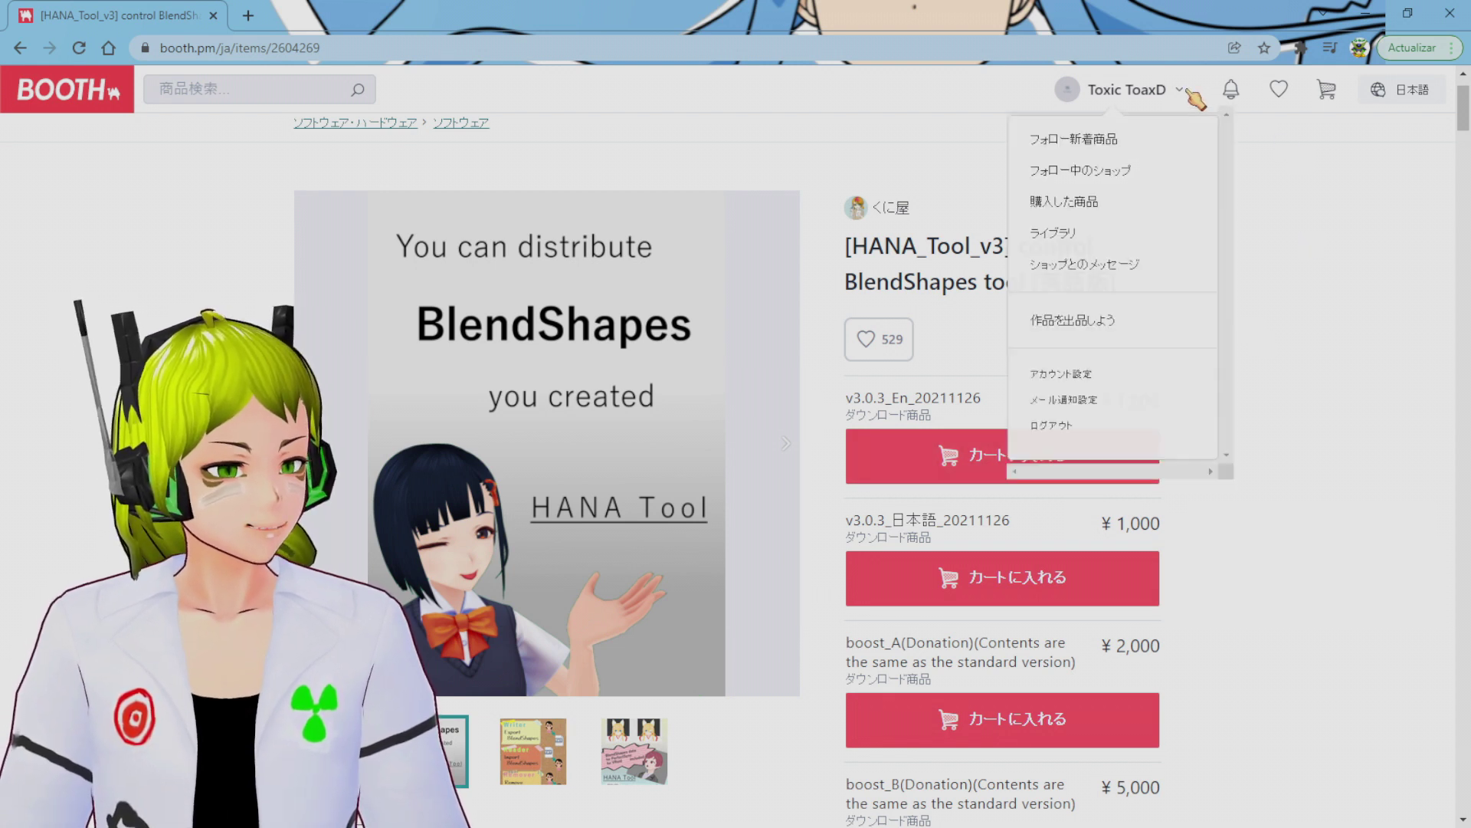
click(1066, 233)
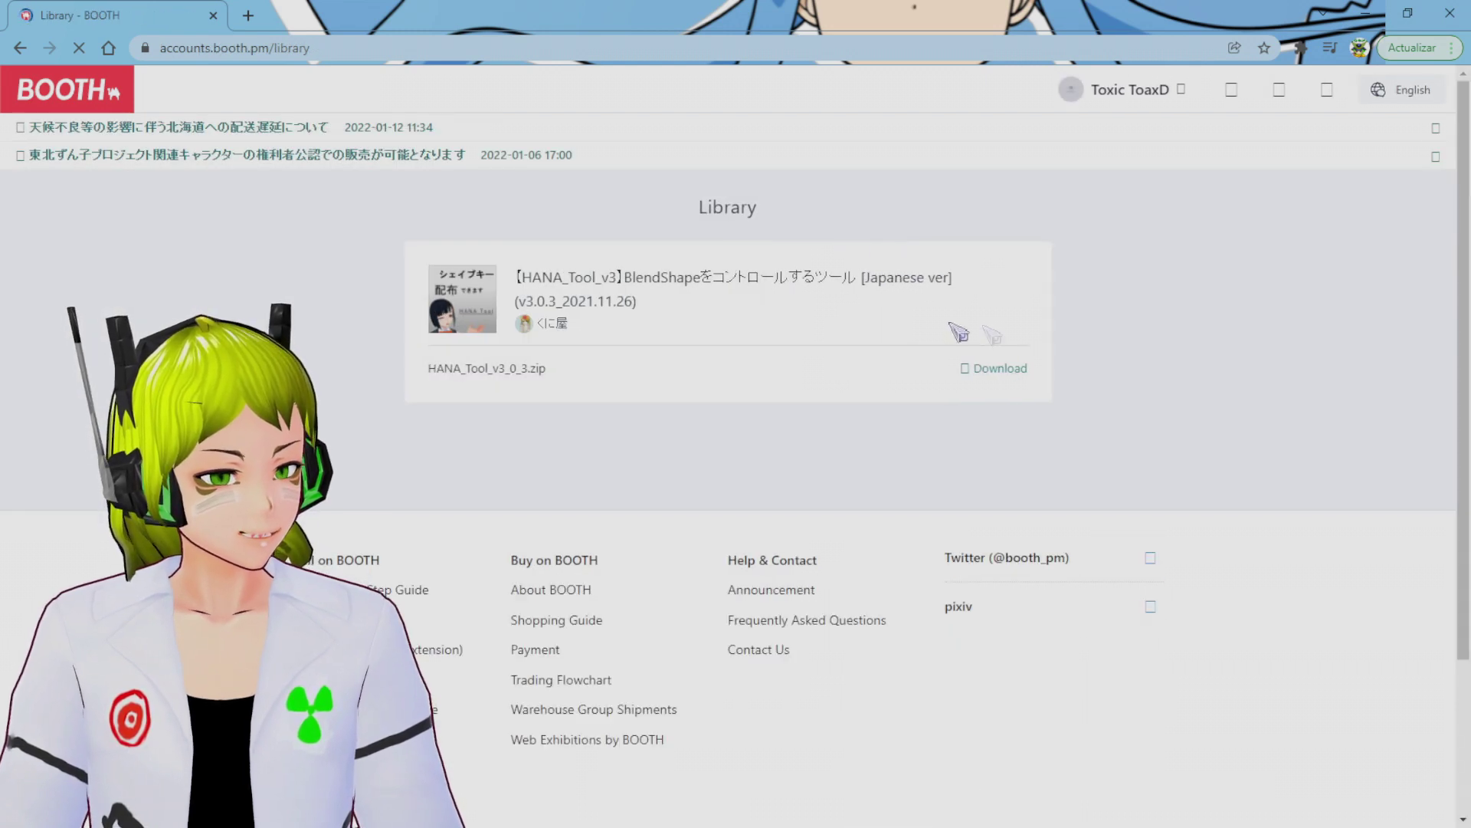
click(994, 371)
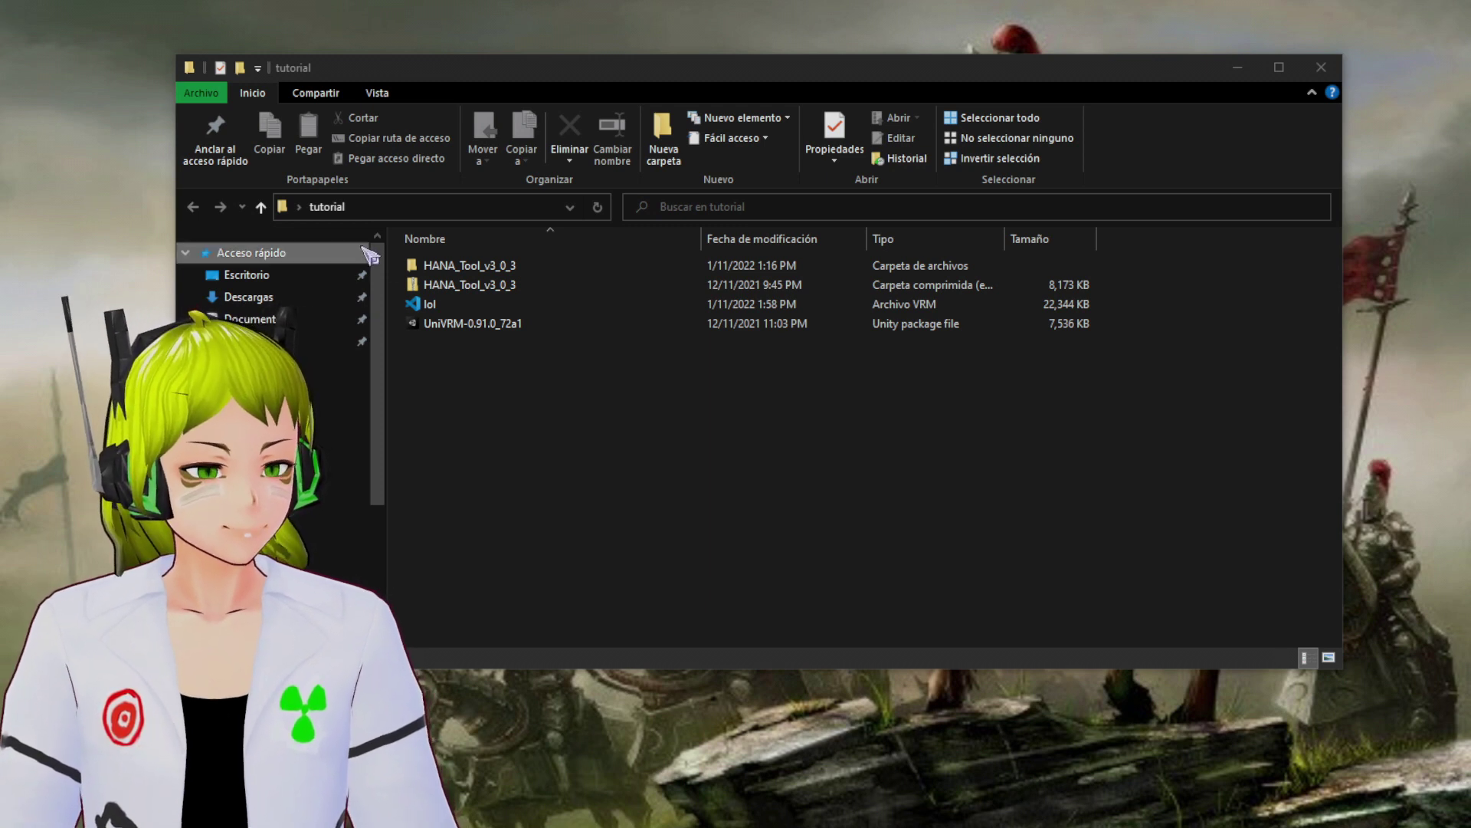
Step: Open the extracted HANA_Tool_v3_0_3 folder, its inner subfolder, and the terms text file
right_click(464, 292)
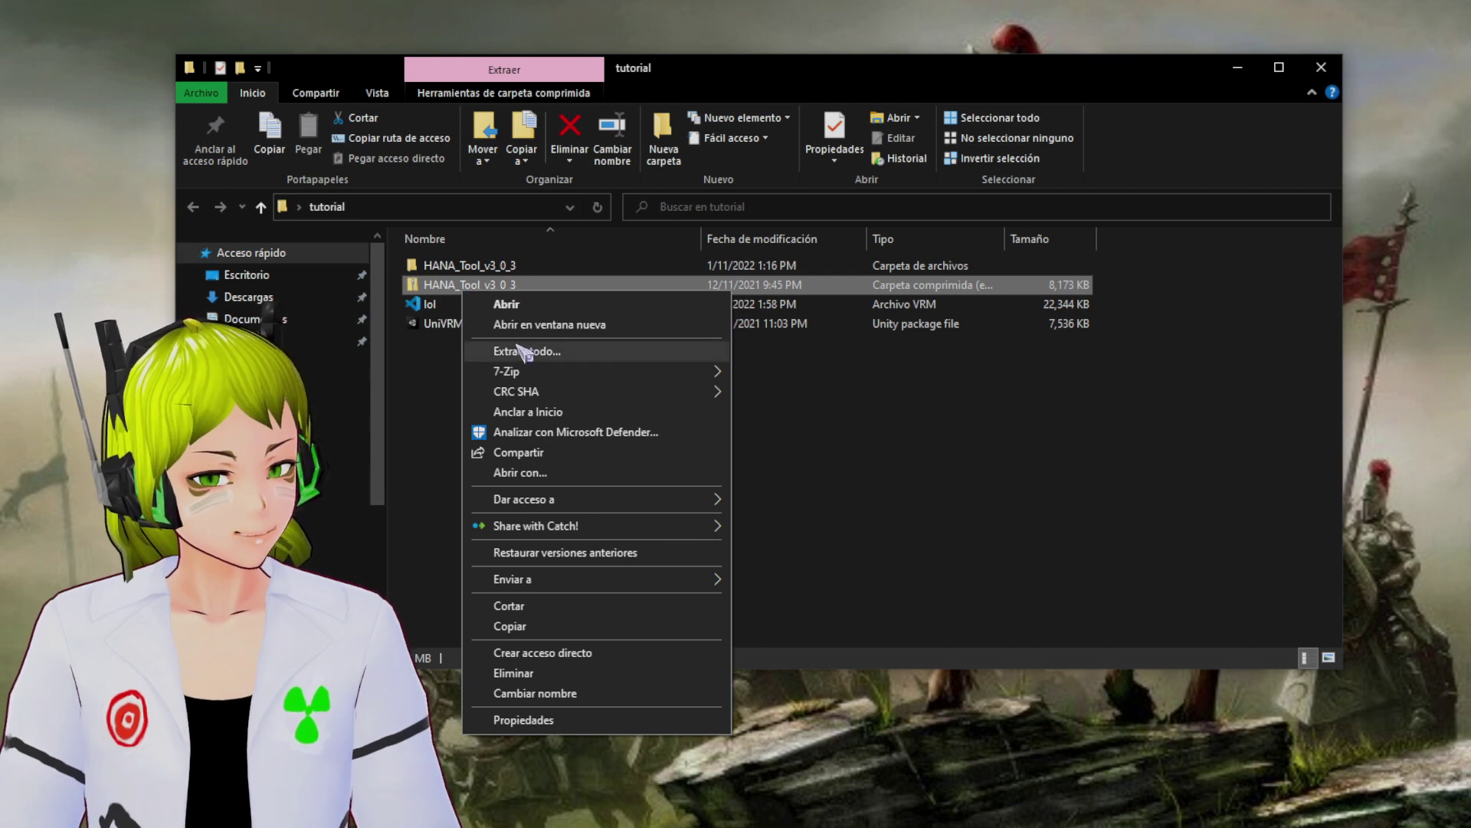
click(444, 289)
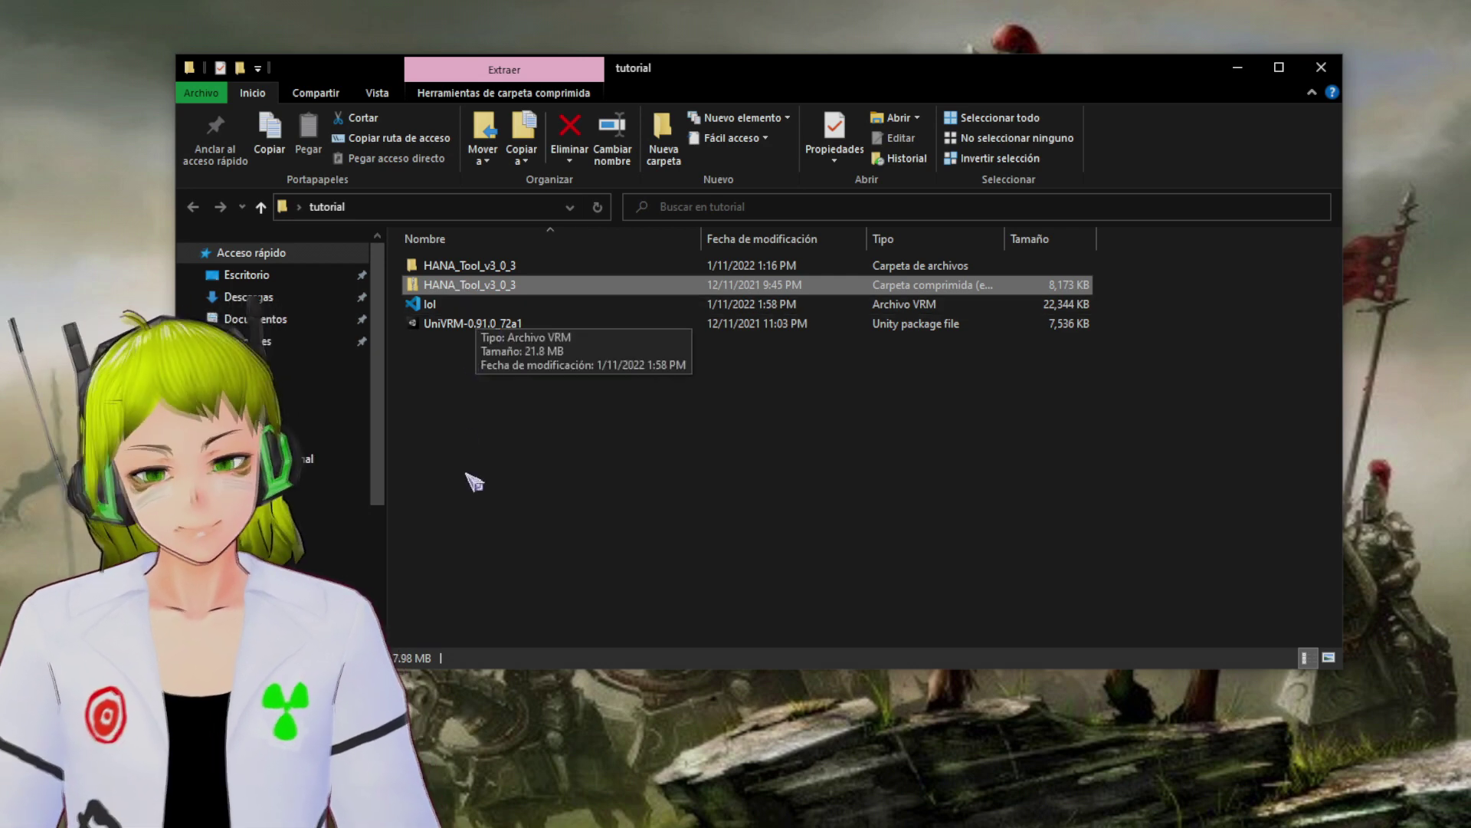
click(489, 482)
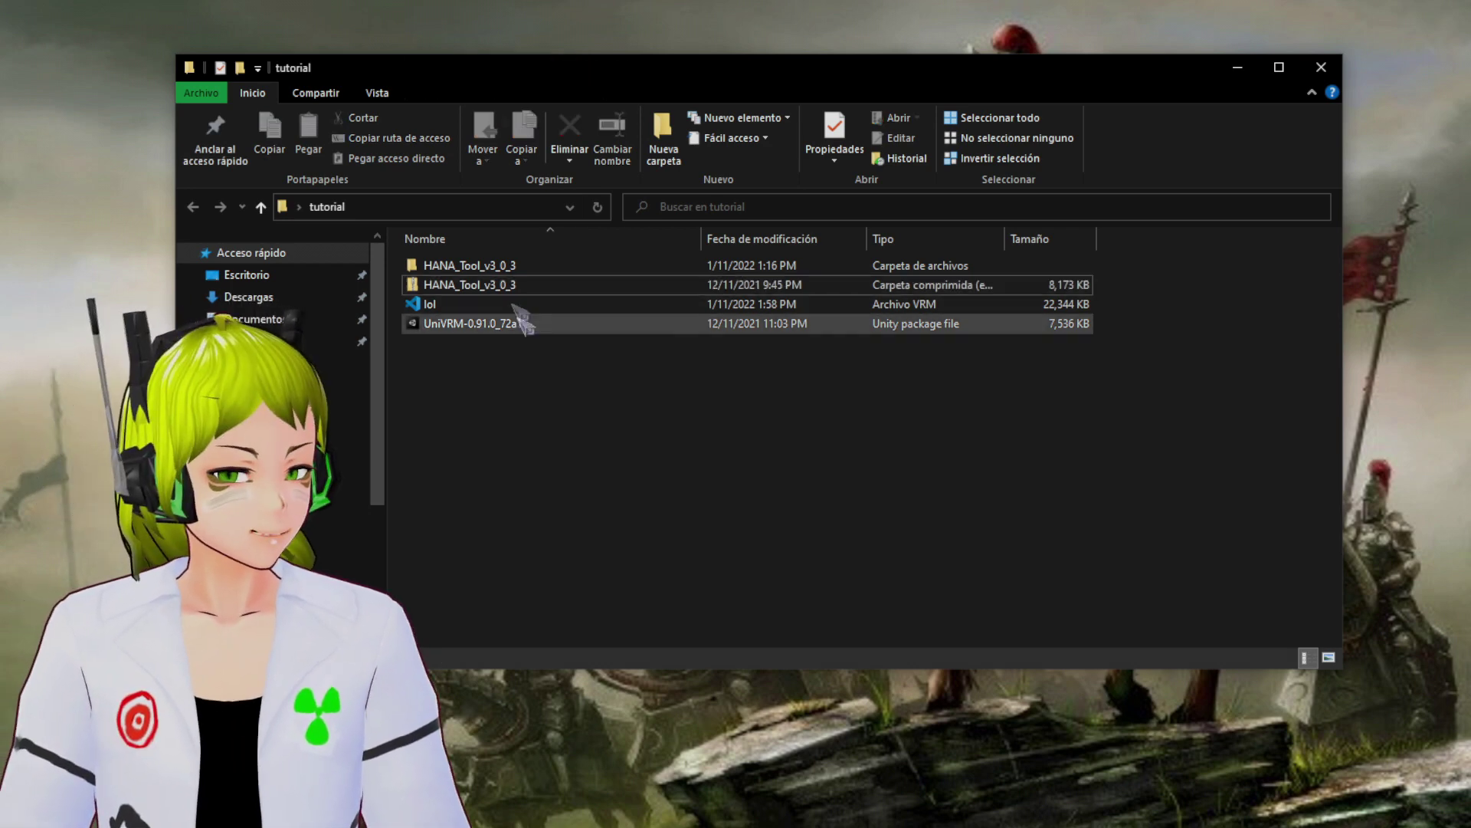
click(485, 265)
double_click(486, 265)
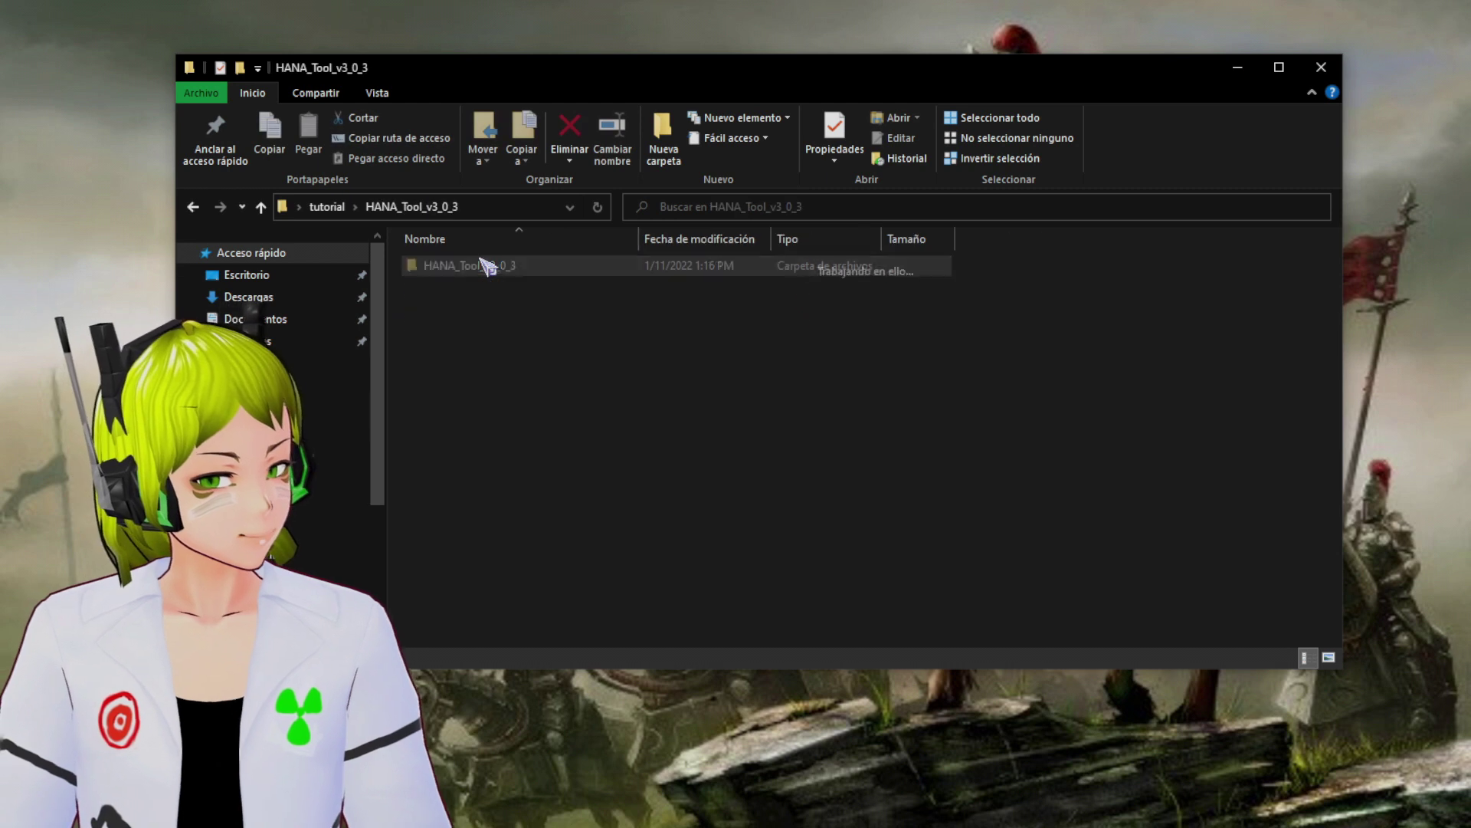
double_click(485, 264)
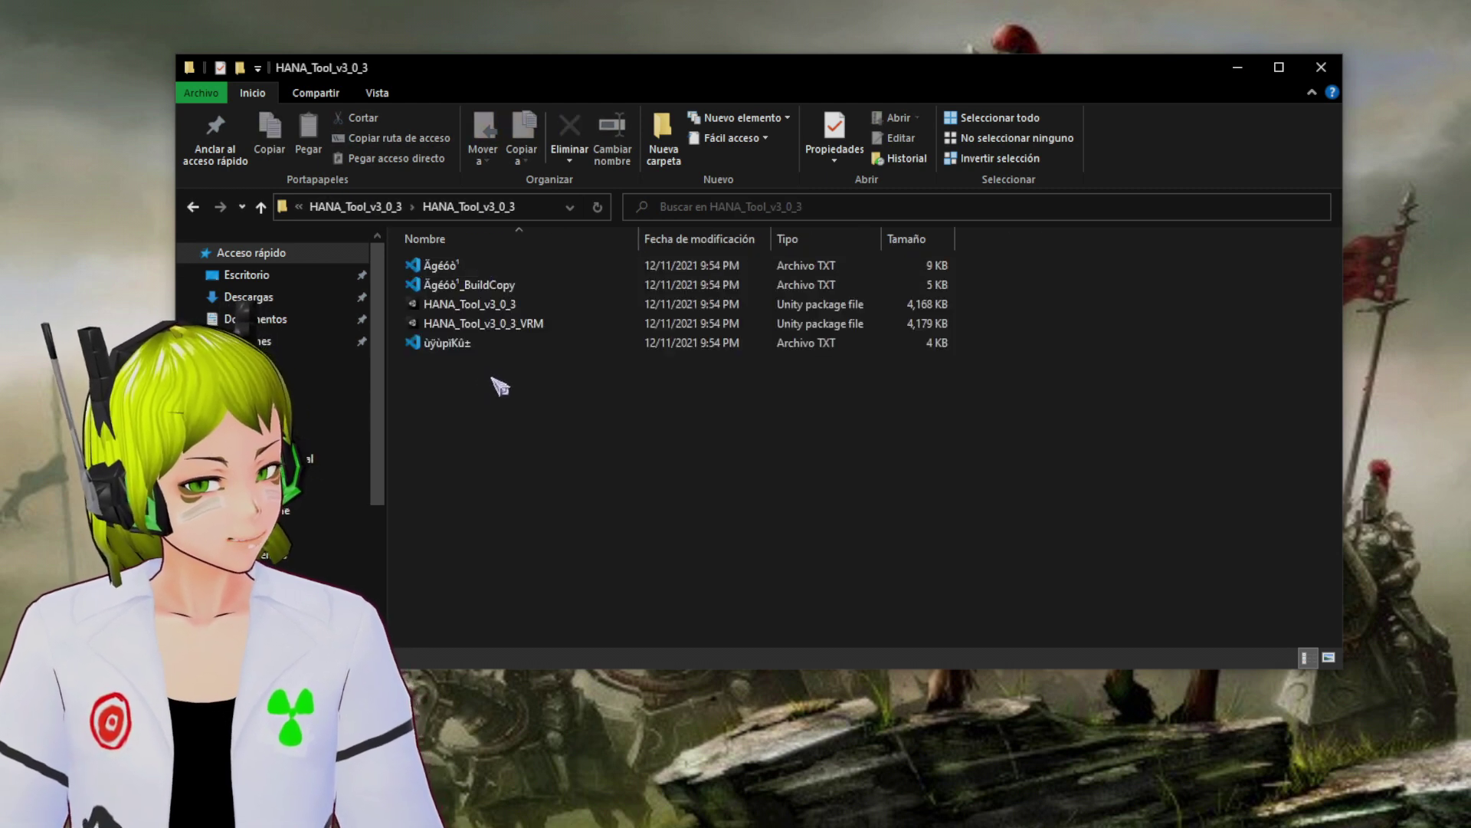
double_click(462, 351)
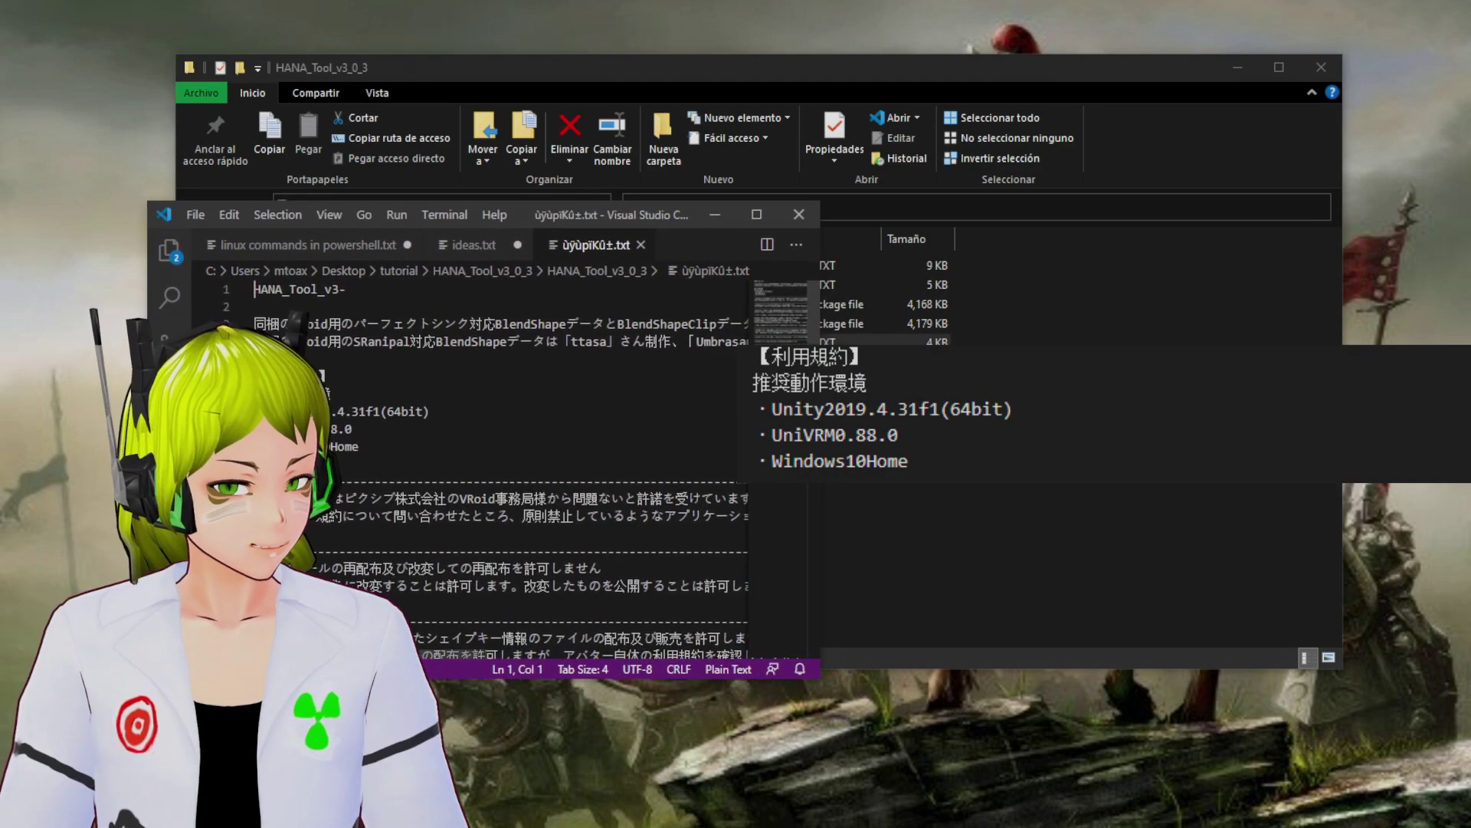
Step: Check the Unity 2019.4.31f1 64bit and UniVRM 0.88.0 lines, then move VS Code aside
drag(254, 411, 254, 446)
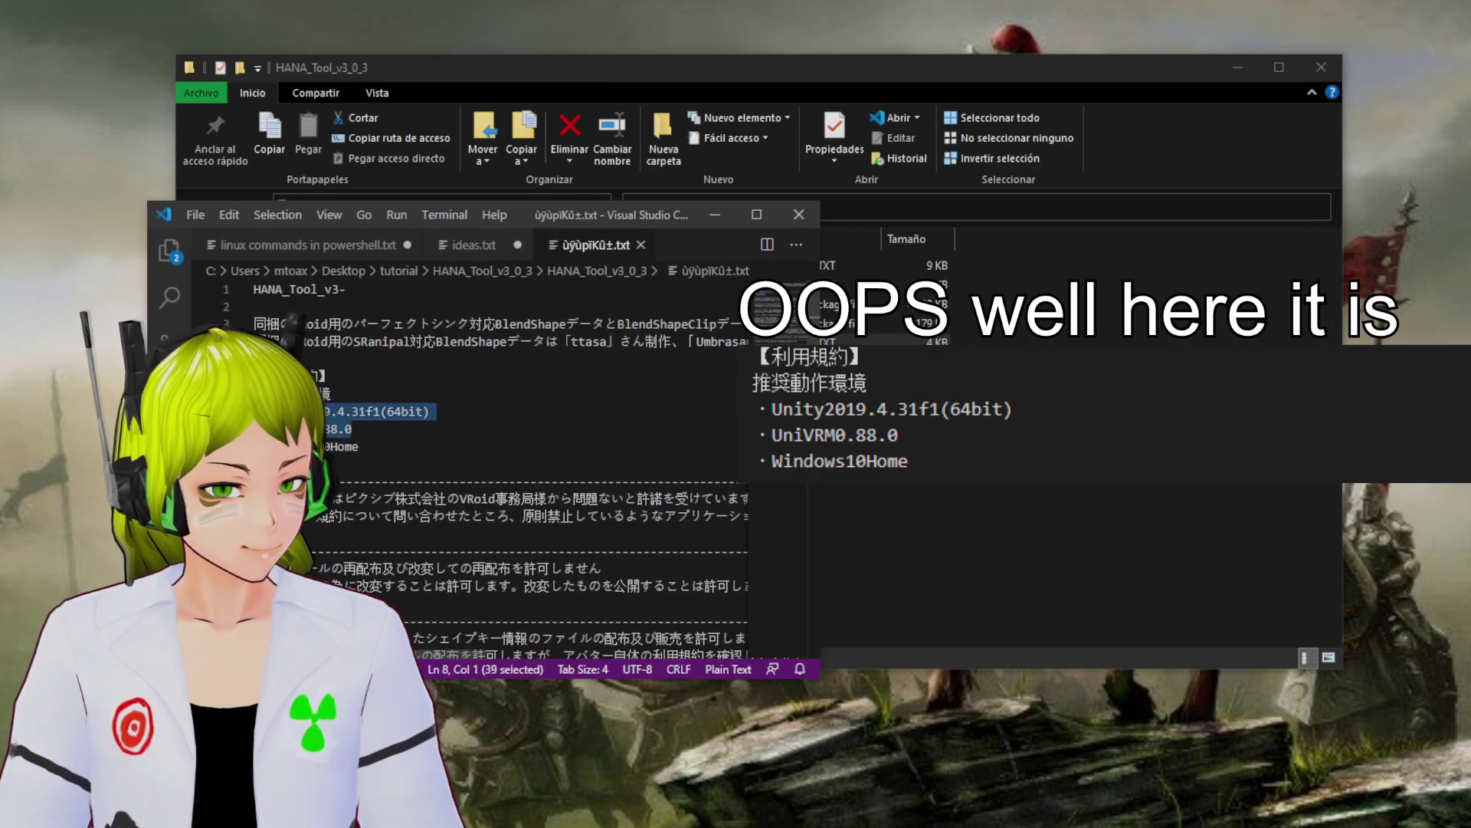
click(370, 430)
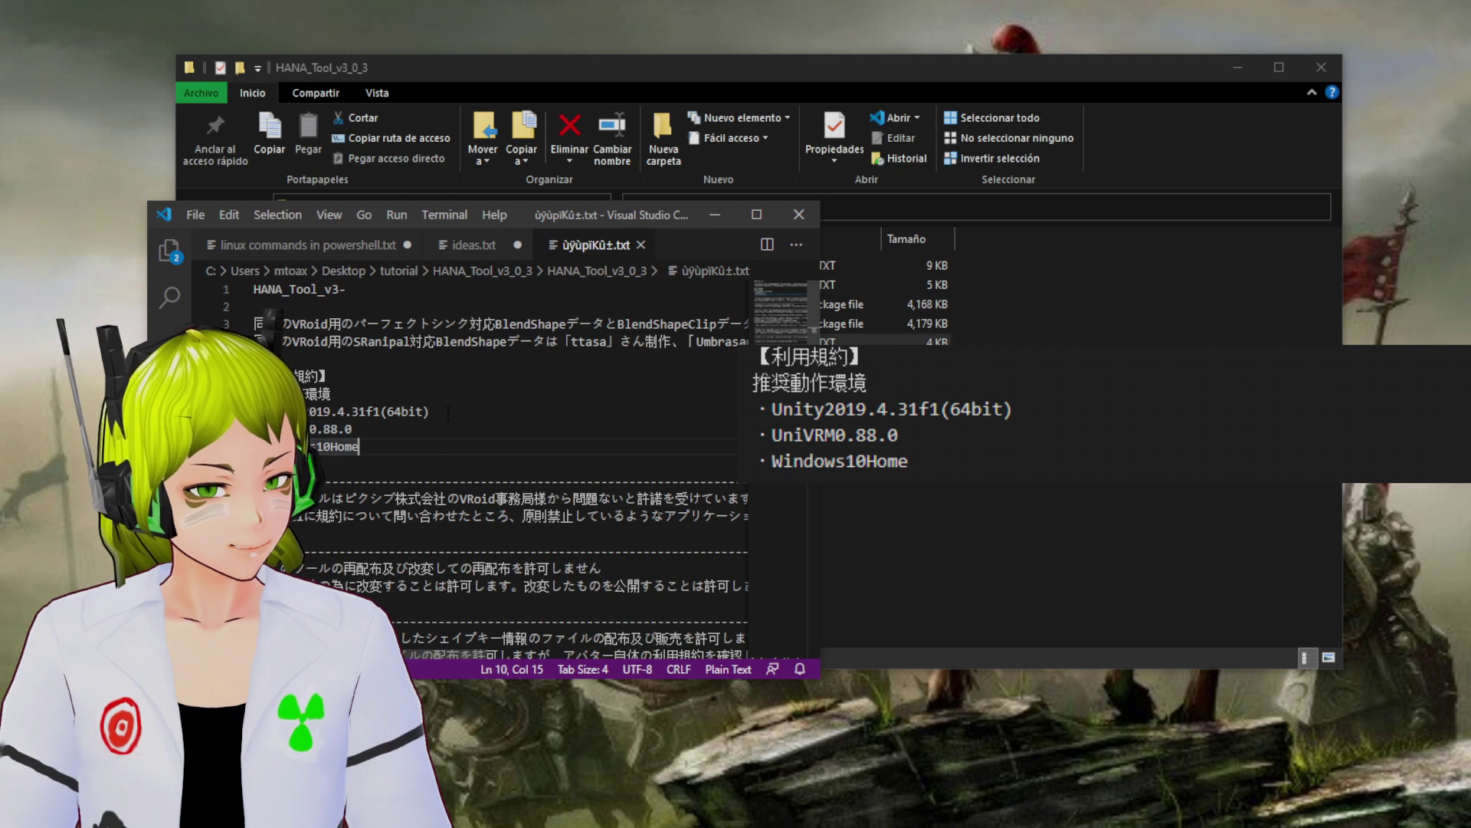
drag(448, 414, 399, 412)
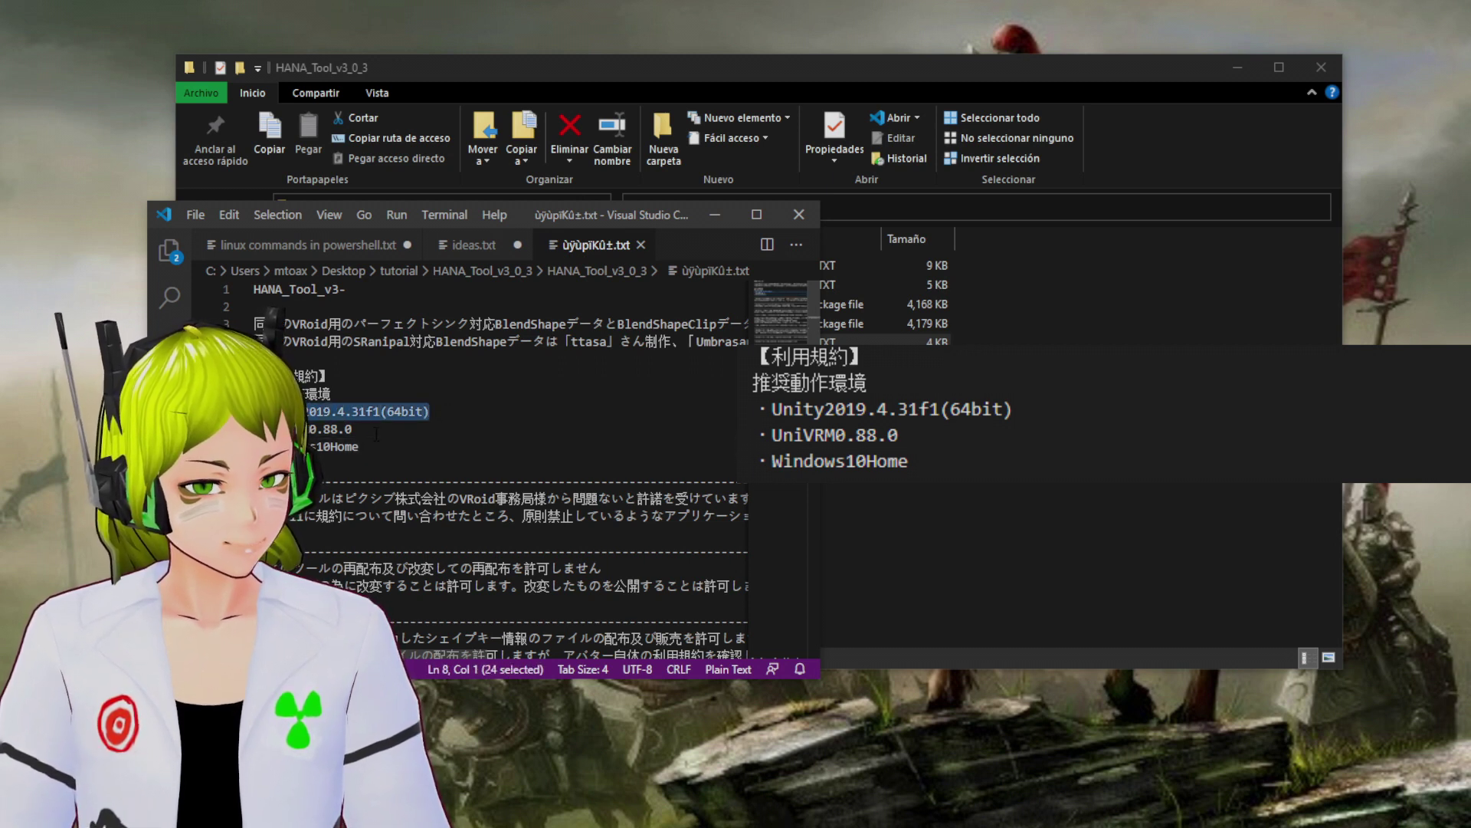
drag(657, 217, 0, 295)
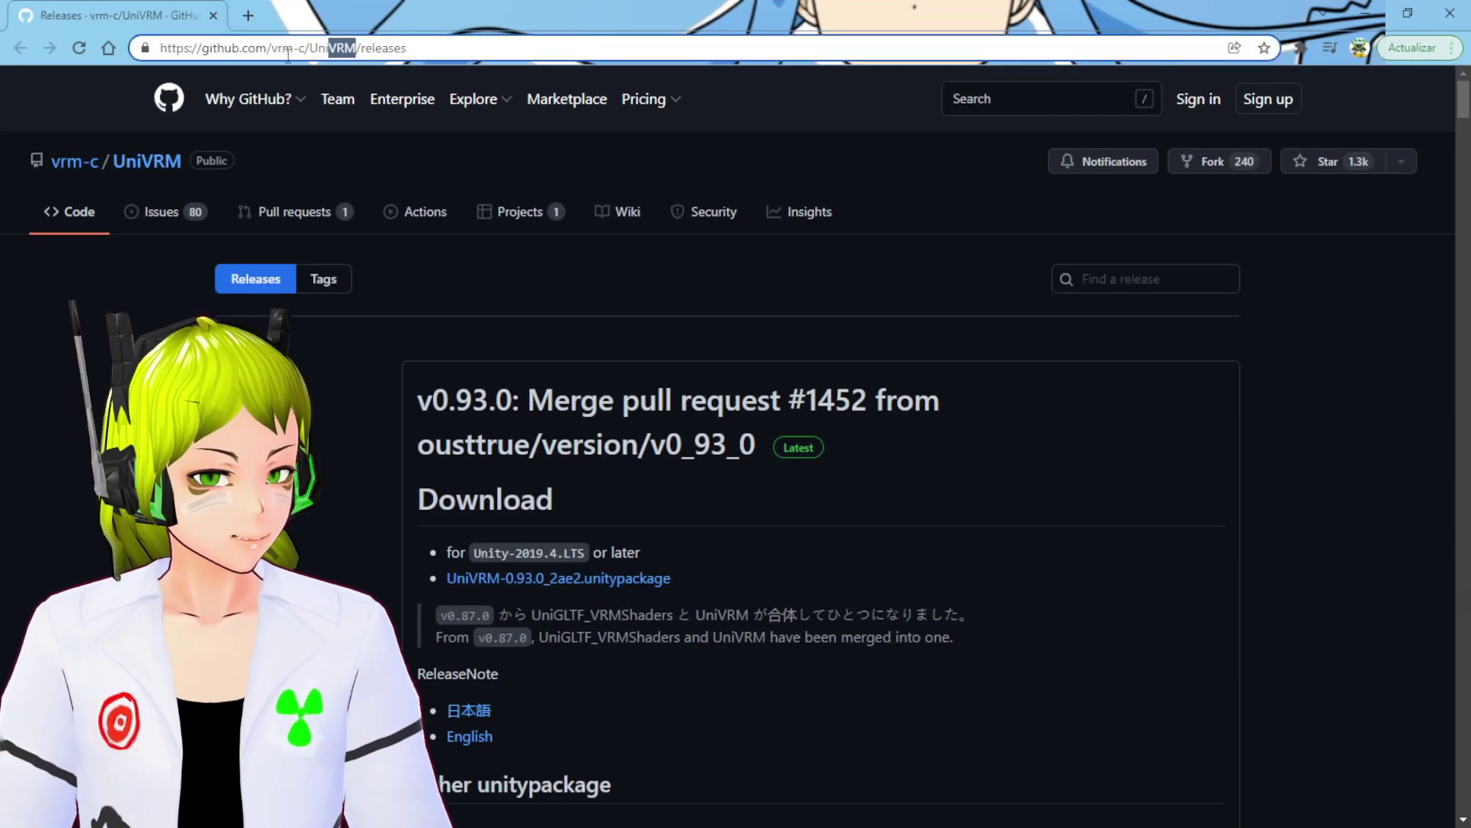
Step: Scroll the UniVRM releases page down to the v0.91.0 UniVRM-0.91.0_72a1.unitypackage
click(641, 328)
scroll(765, 519, down, 4)
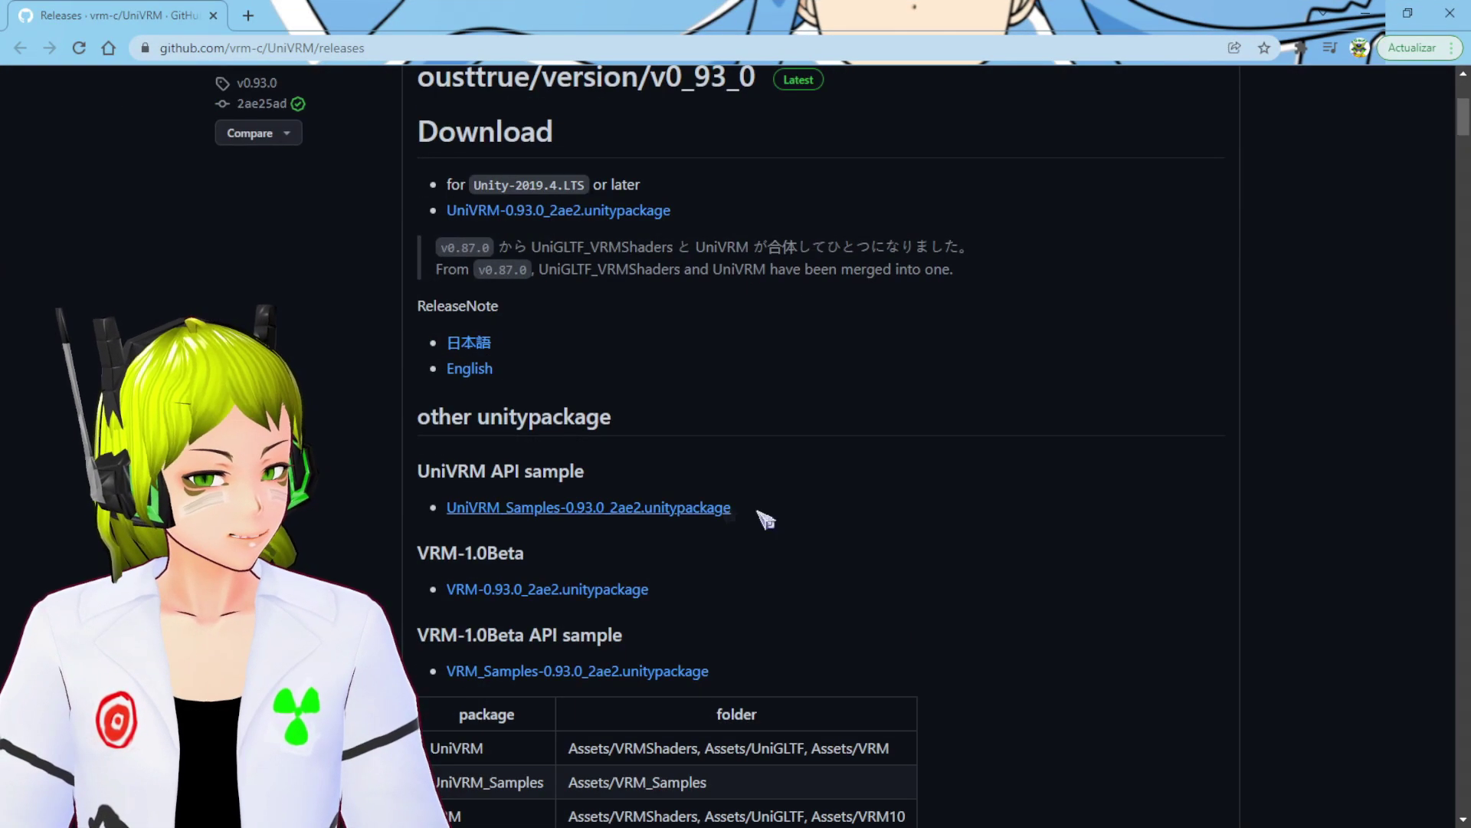
scroll(767, 640, down, 6)
scroll(821, 585, up, 10)
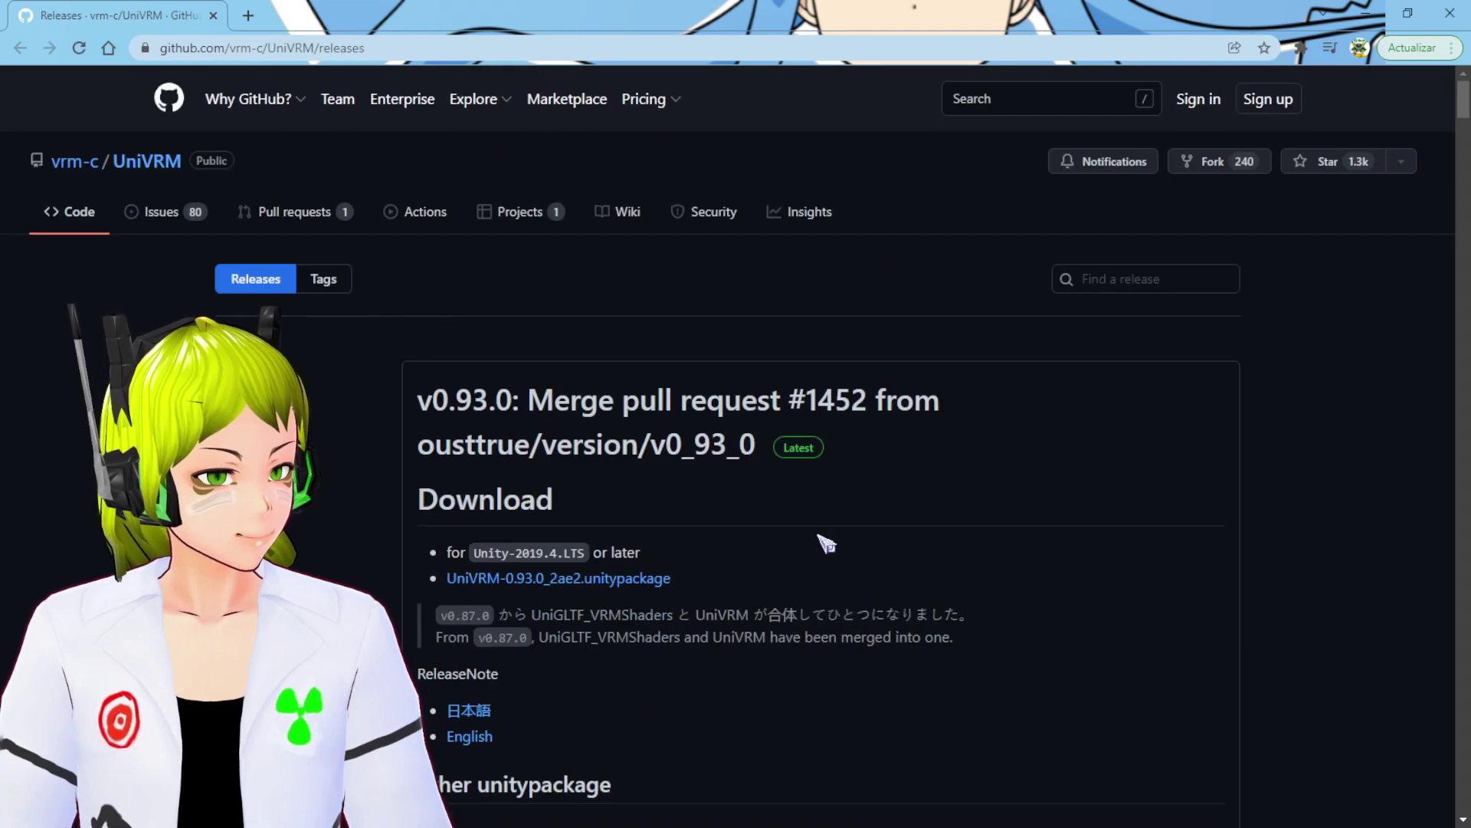
scroll(1065, 349, down, 2)
scroll(1018, 338, up, 2)
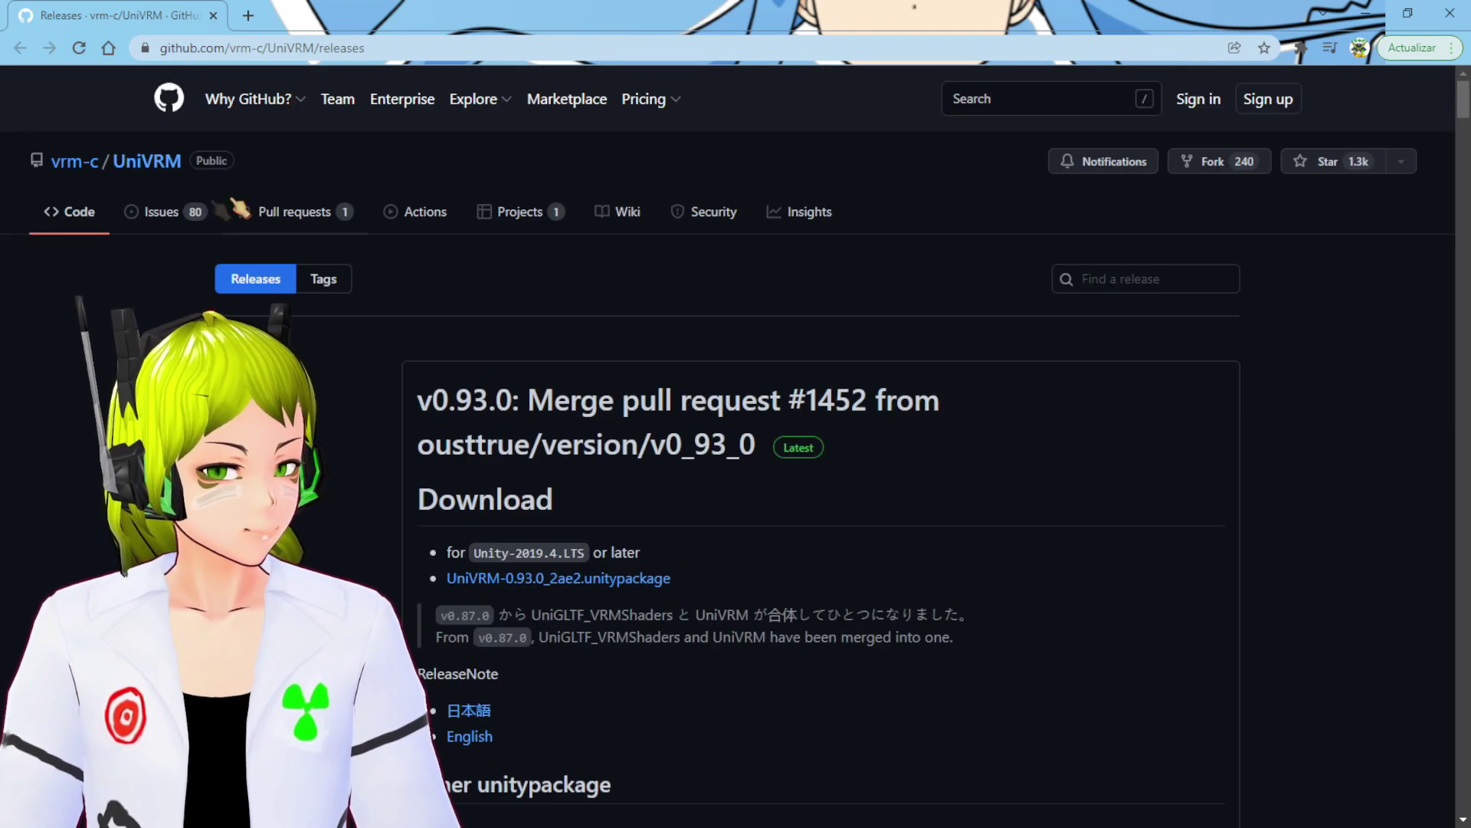
scroll(459, 322, down, 20)
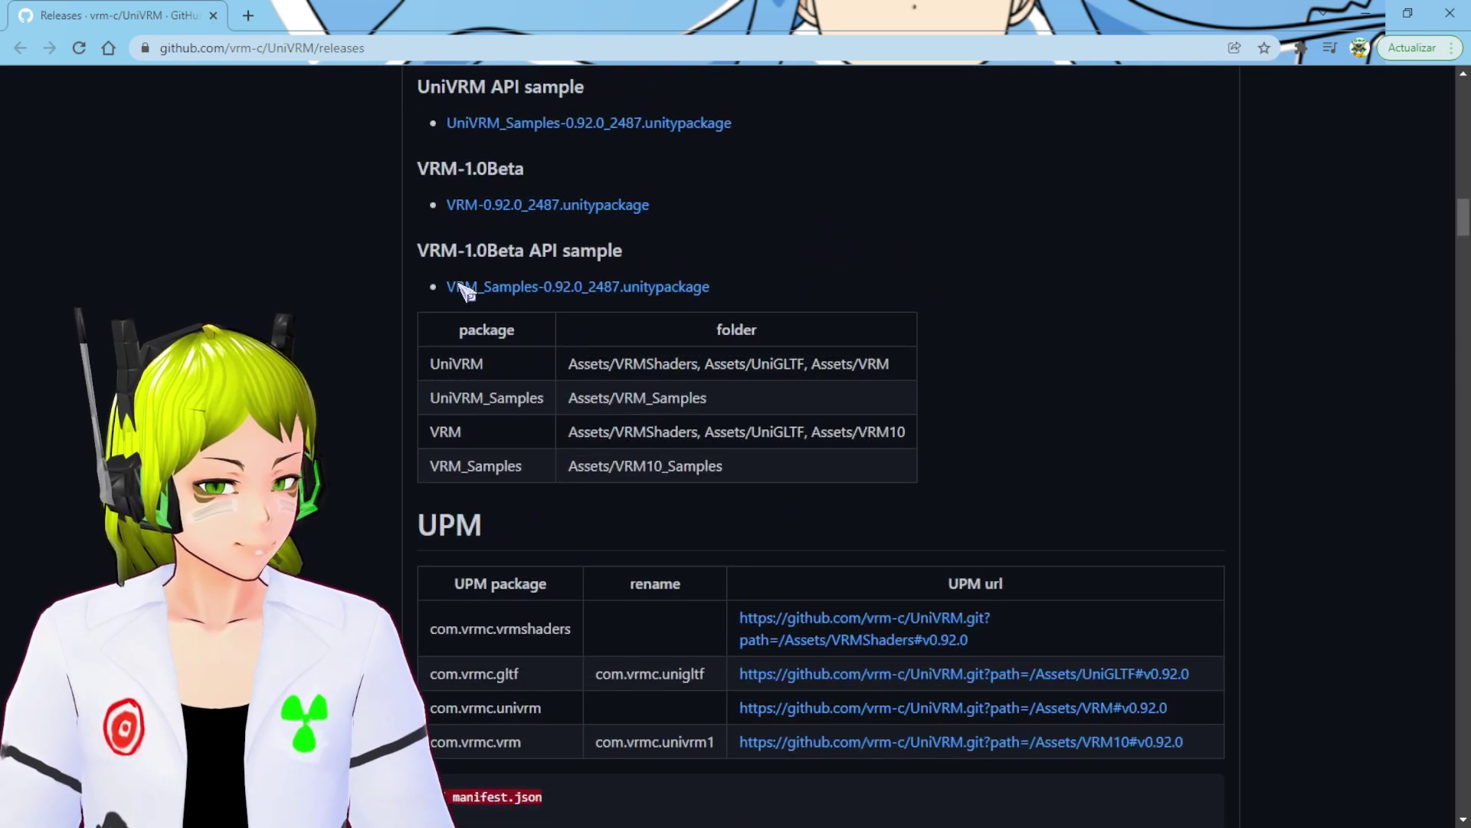
scroll(452, 290, down, 12)
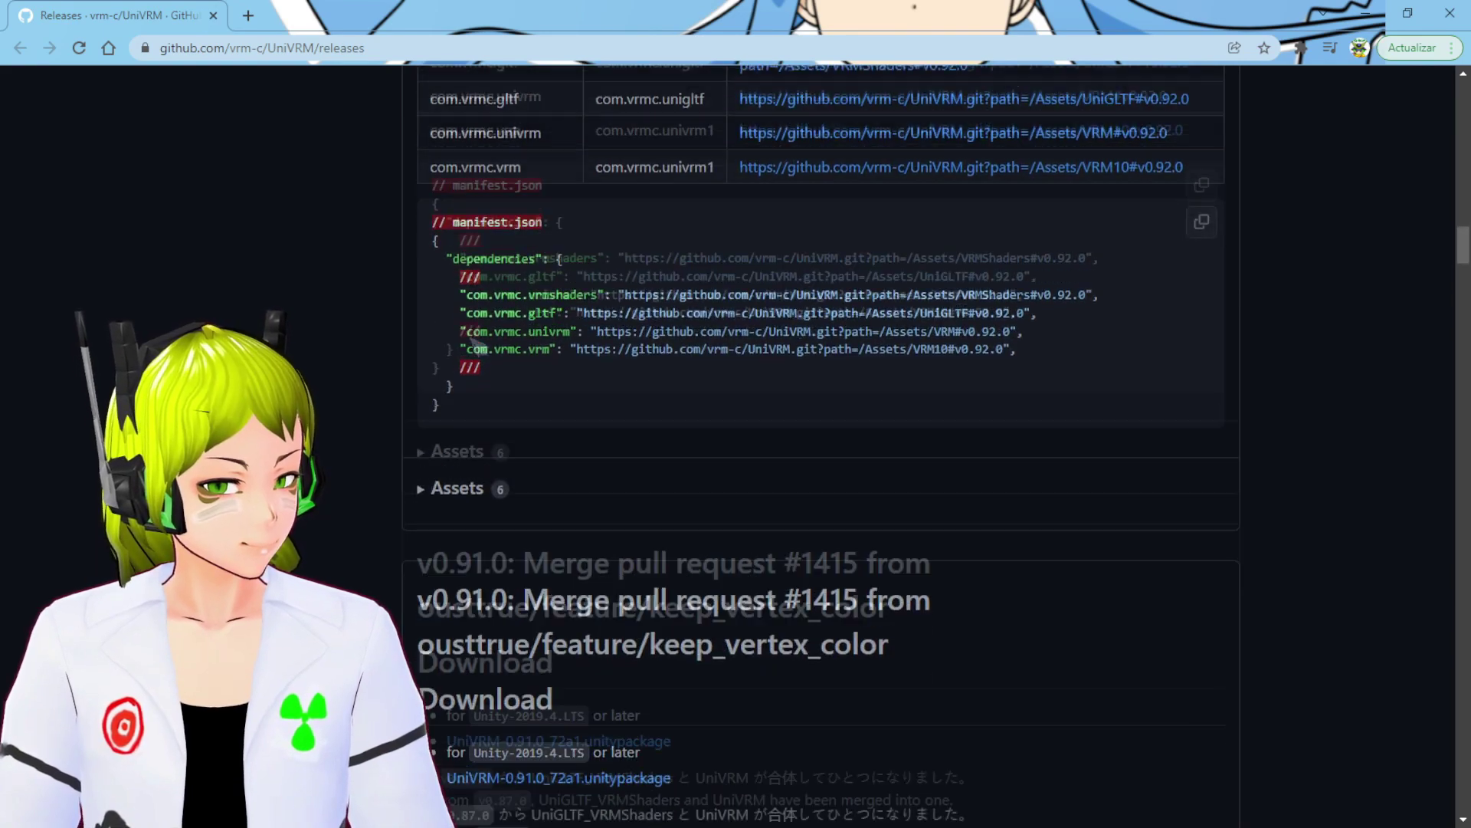
scroll(479, 354, down, 3)
scroll(506, 298, up, 4)
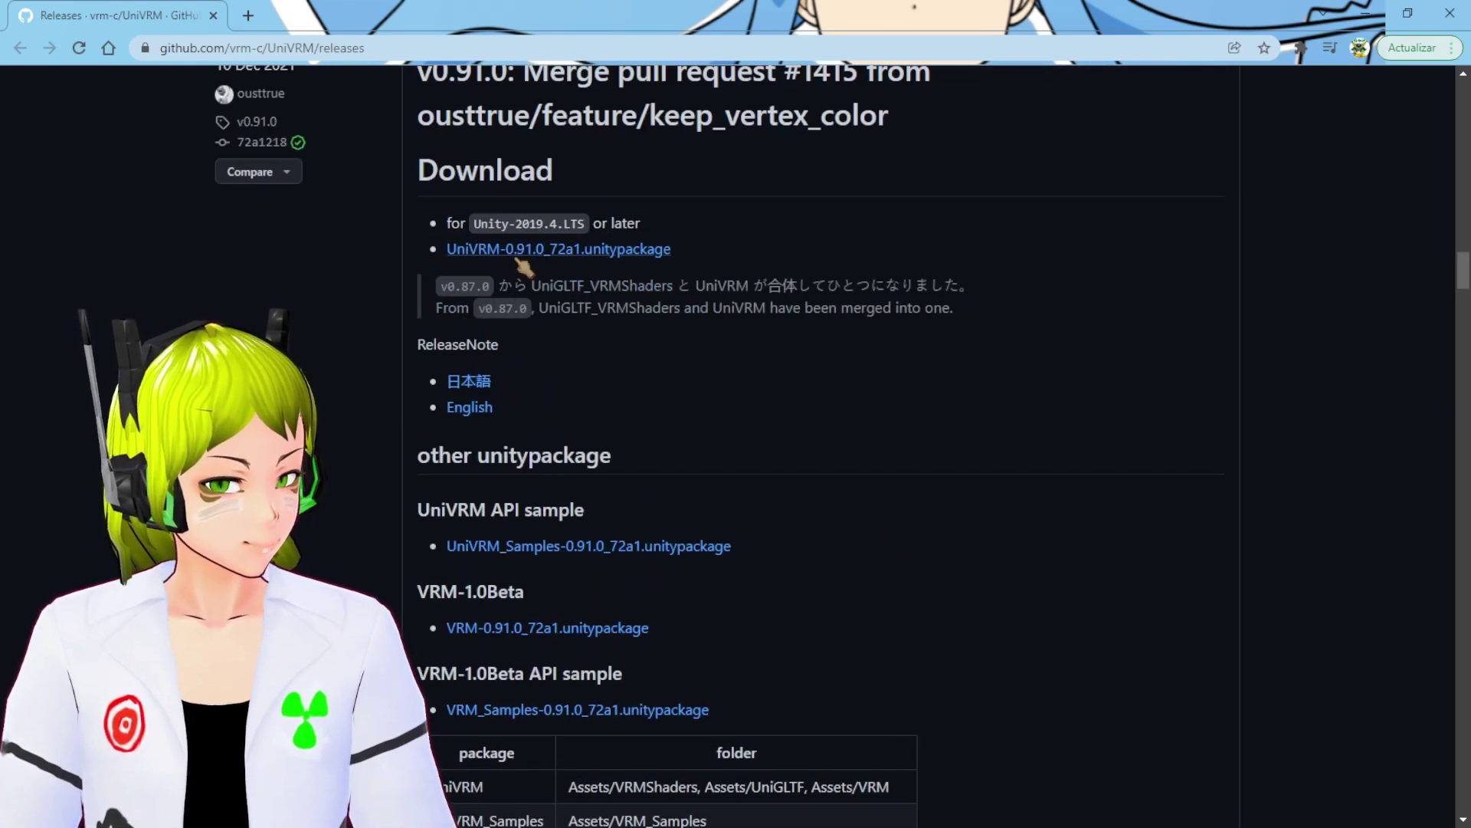
scroll(689, 367, down, 20)
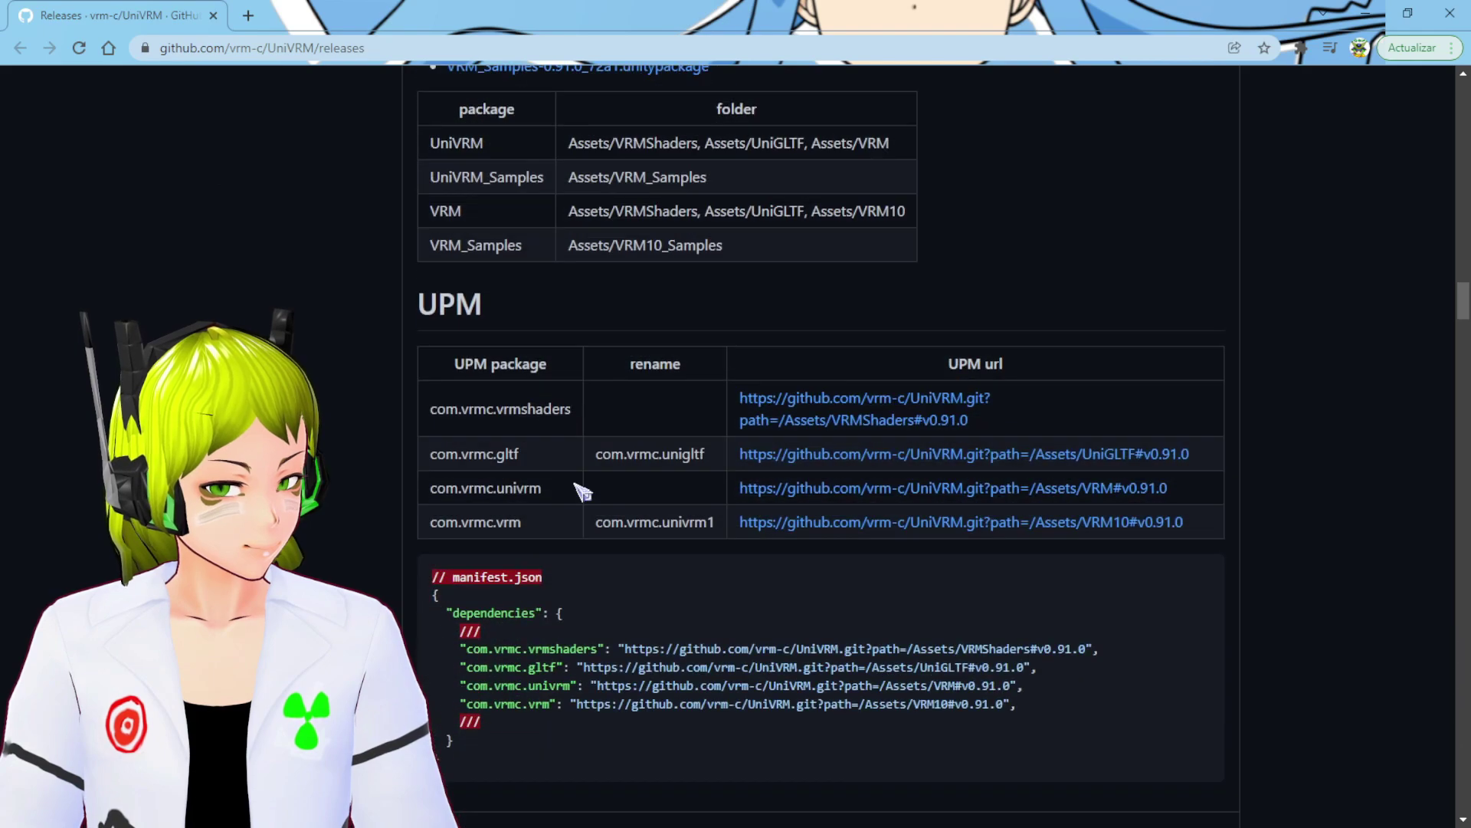
scroll(567, 476, down, 10)
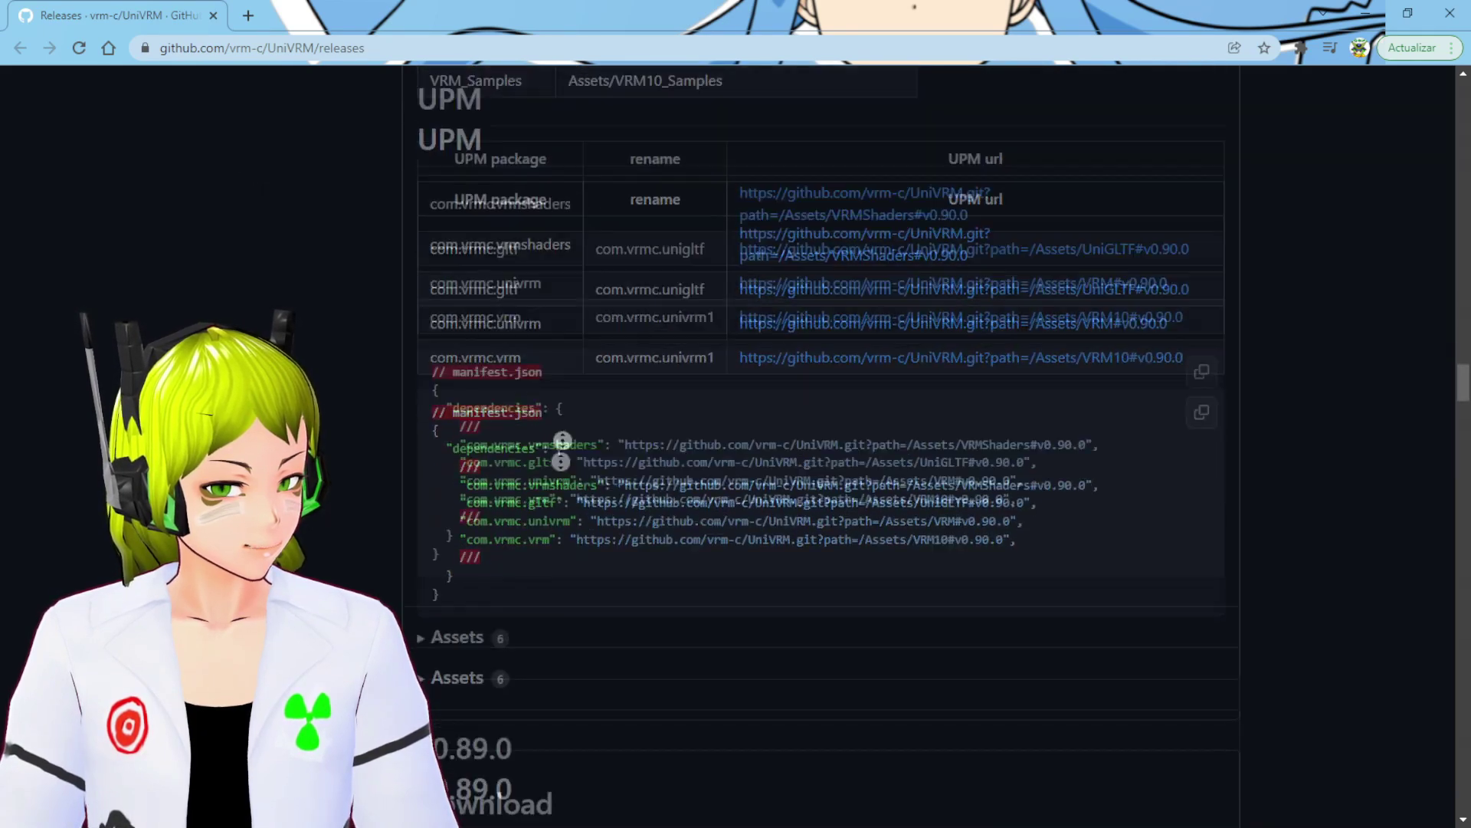
scroll(550, 558, down, 8)
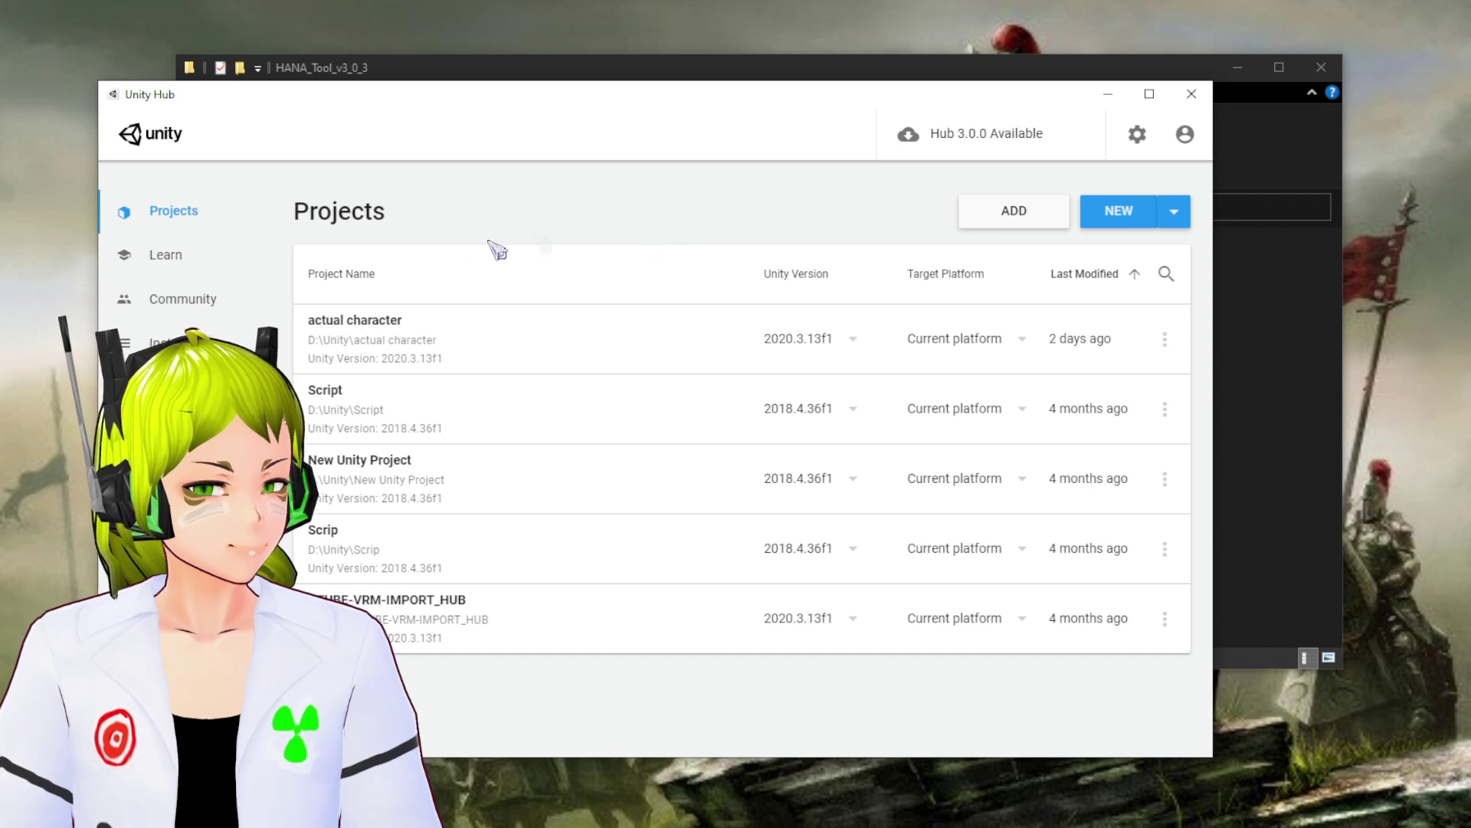
Step: Review the installed Unity versions, opening and cancelling Add Unity Version
click(184, 343)
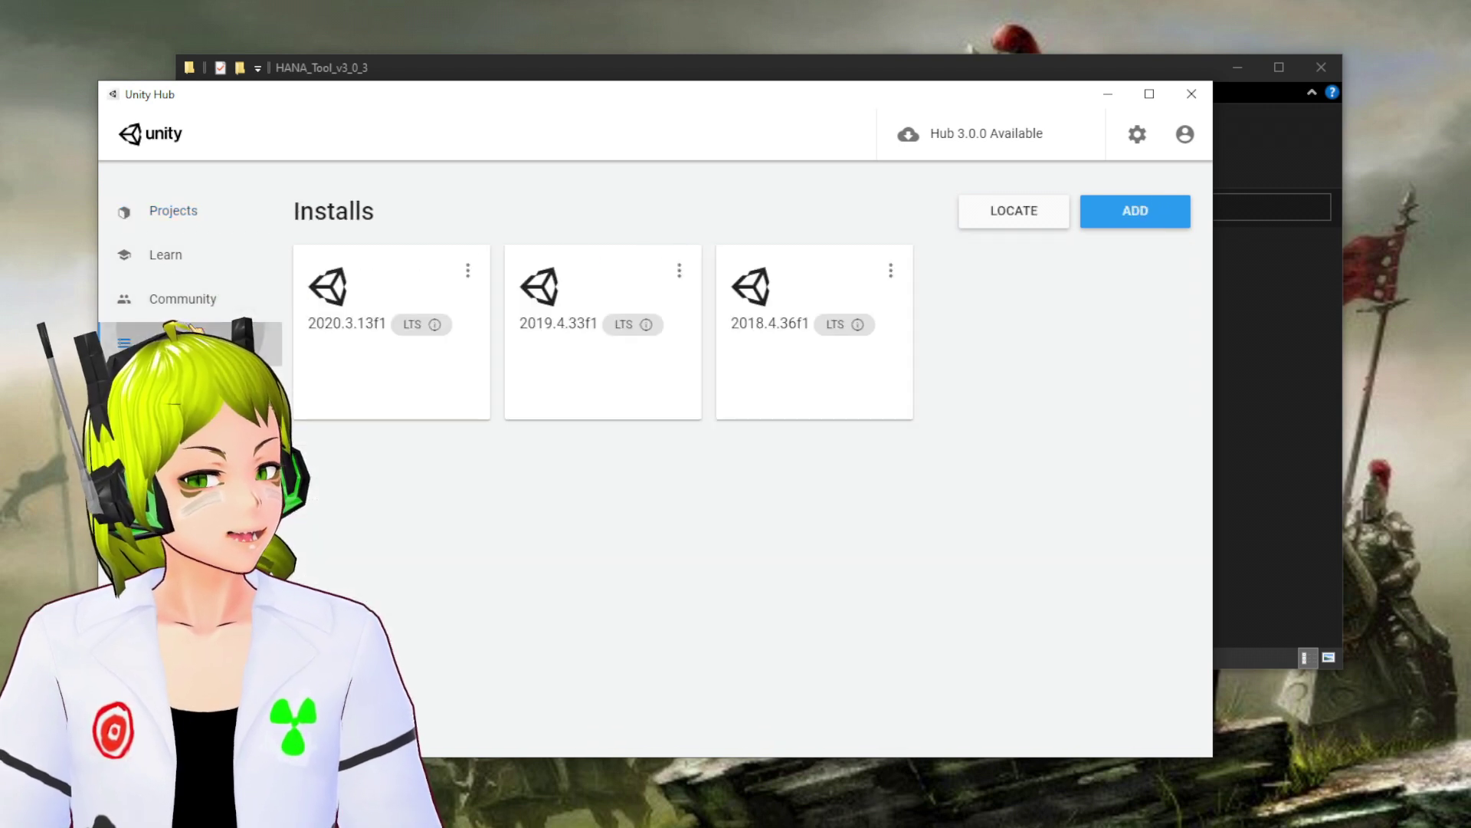
click(180, 215)
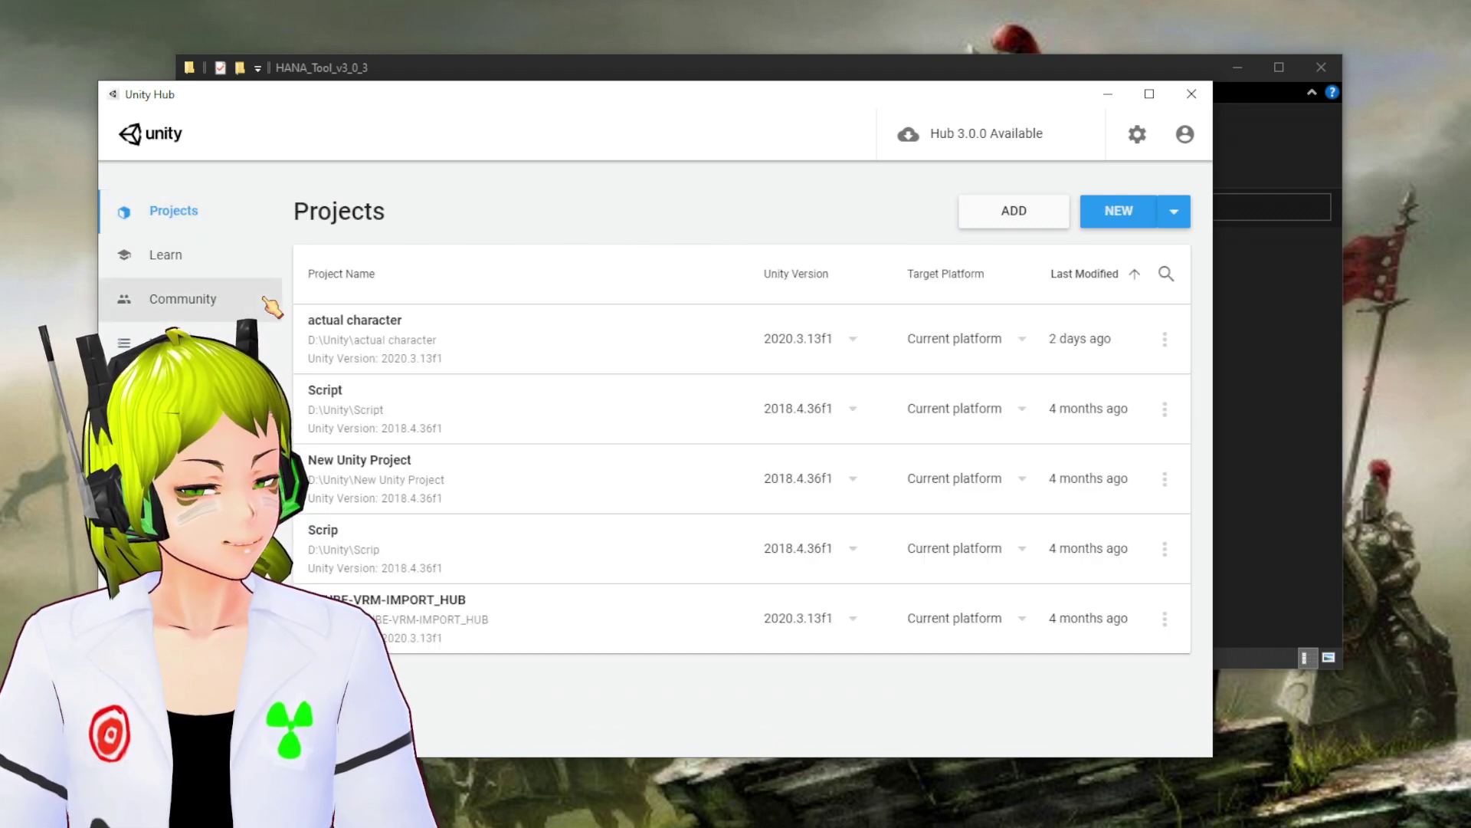
click(183, 343)
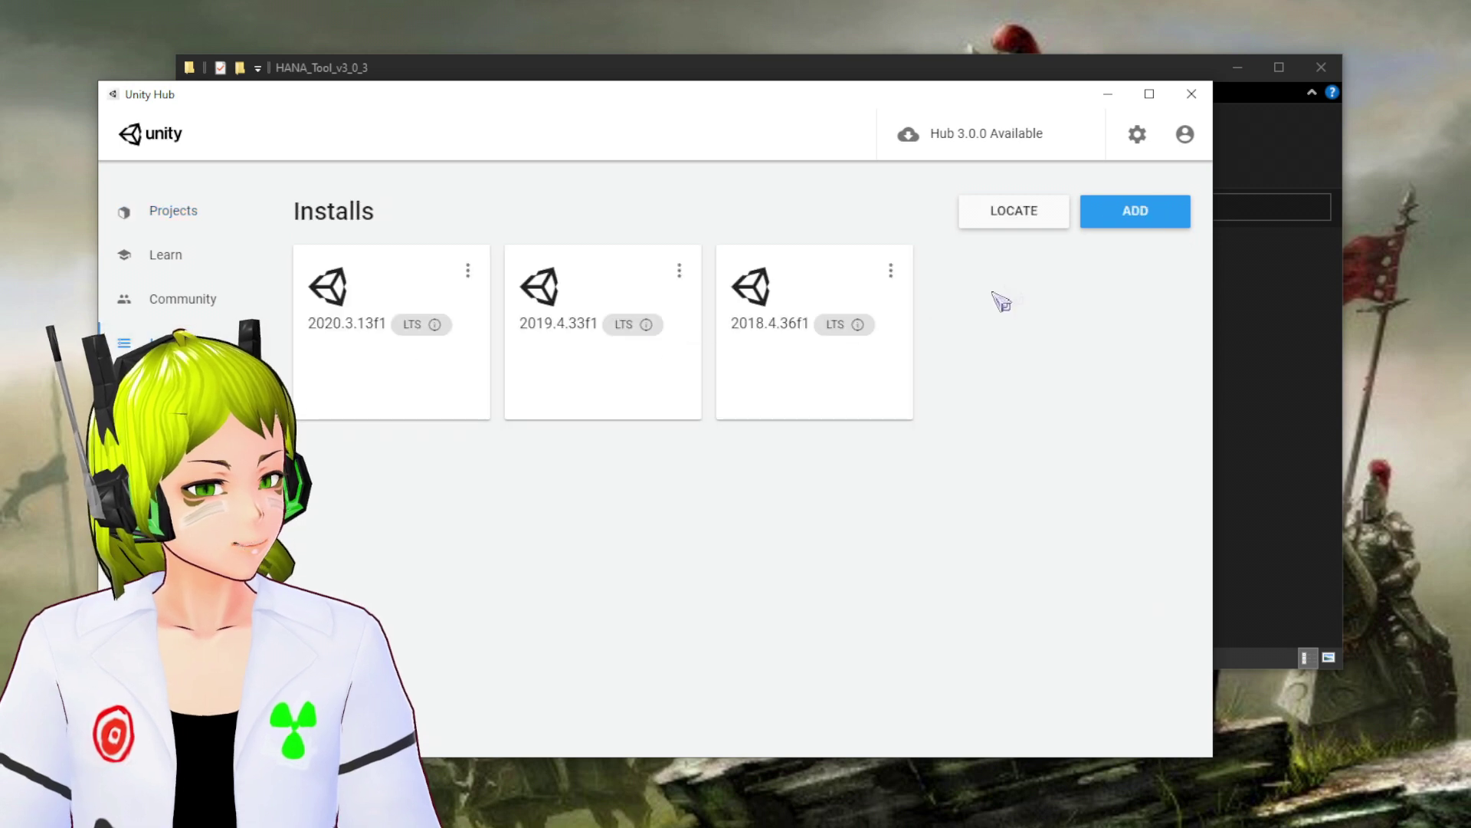
click(1138, 212)
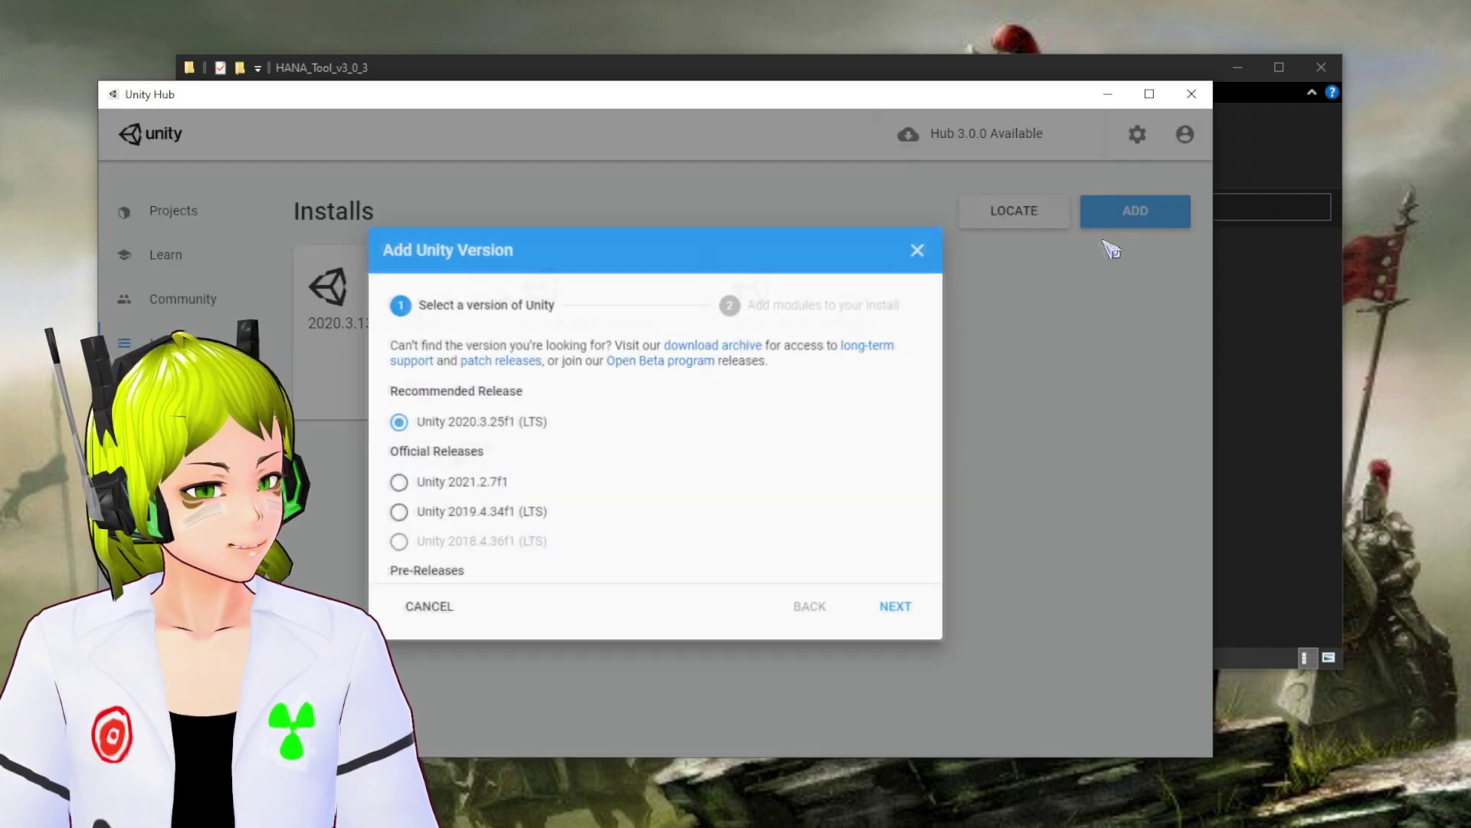
scroll(433, 420, down, 1)
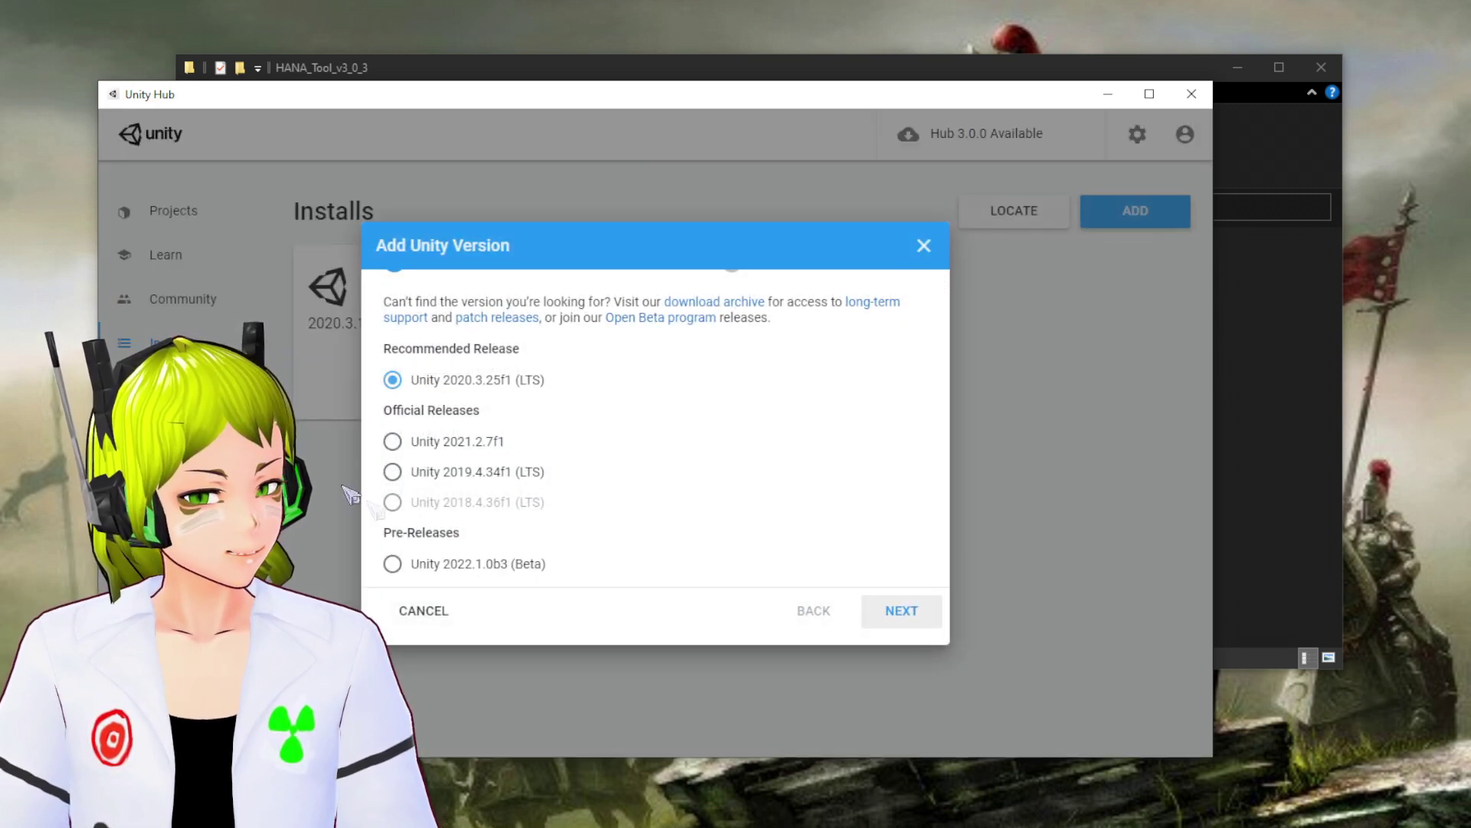
click(928, 243)
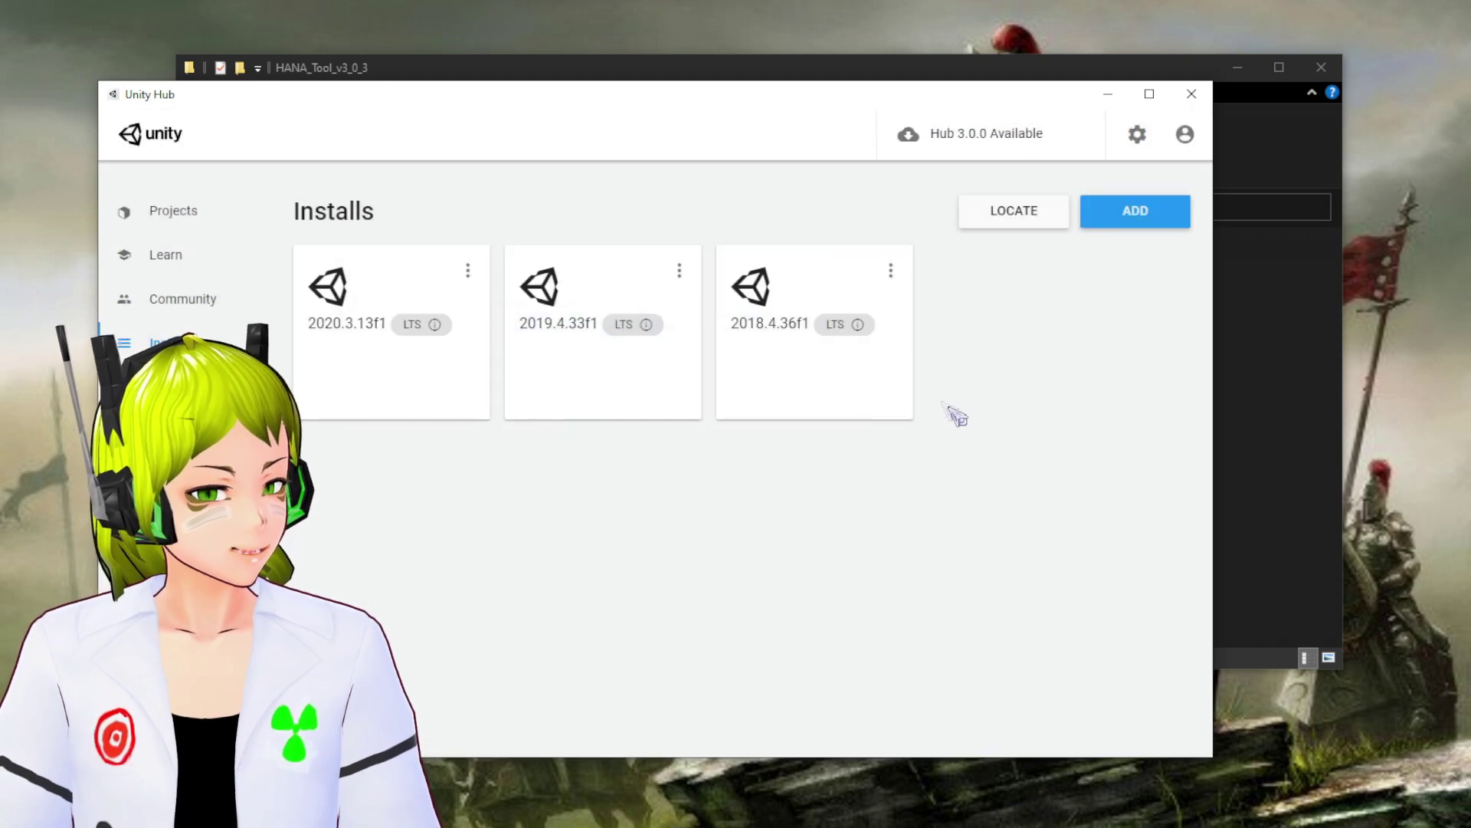
Step: From Projects, start a new project with Unity 2020.3.13f1
click(184, 218)
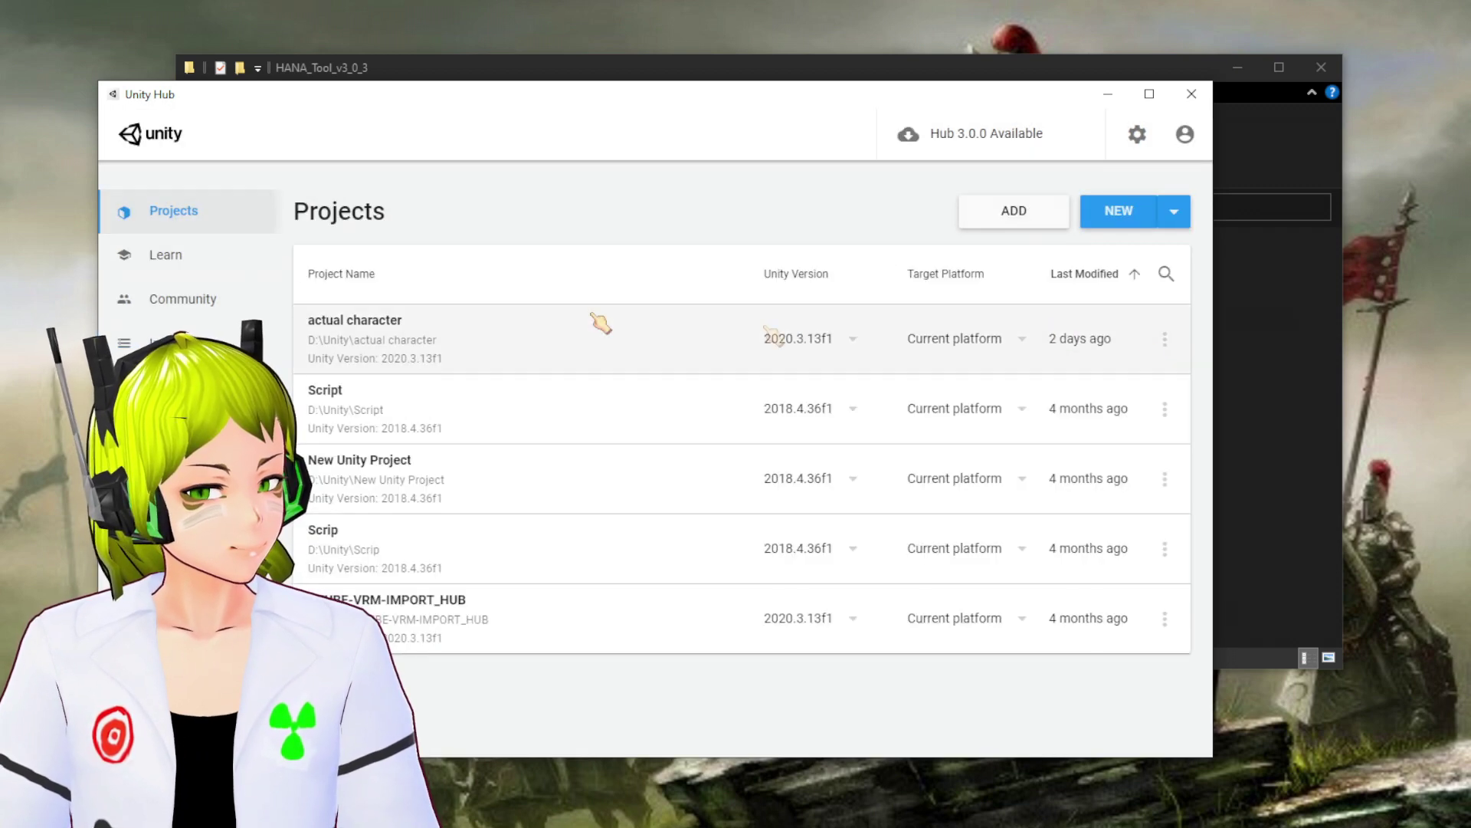
click(1186, 224)
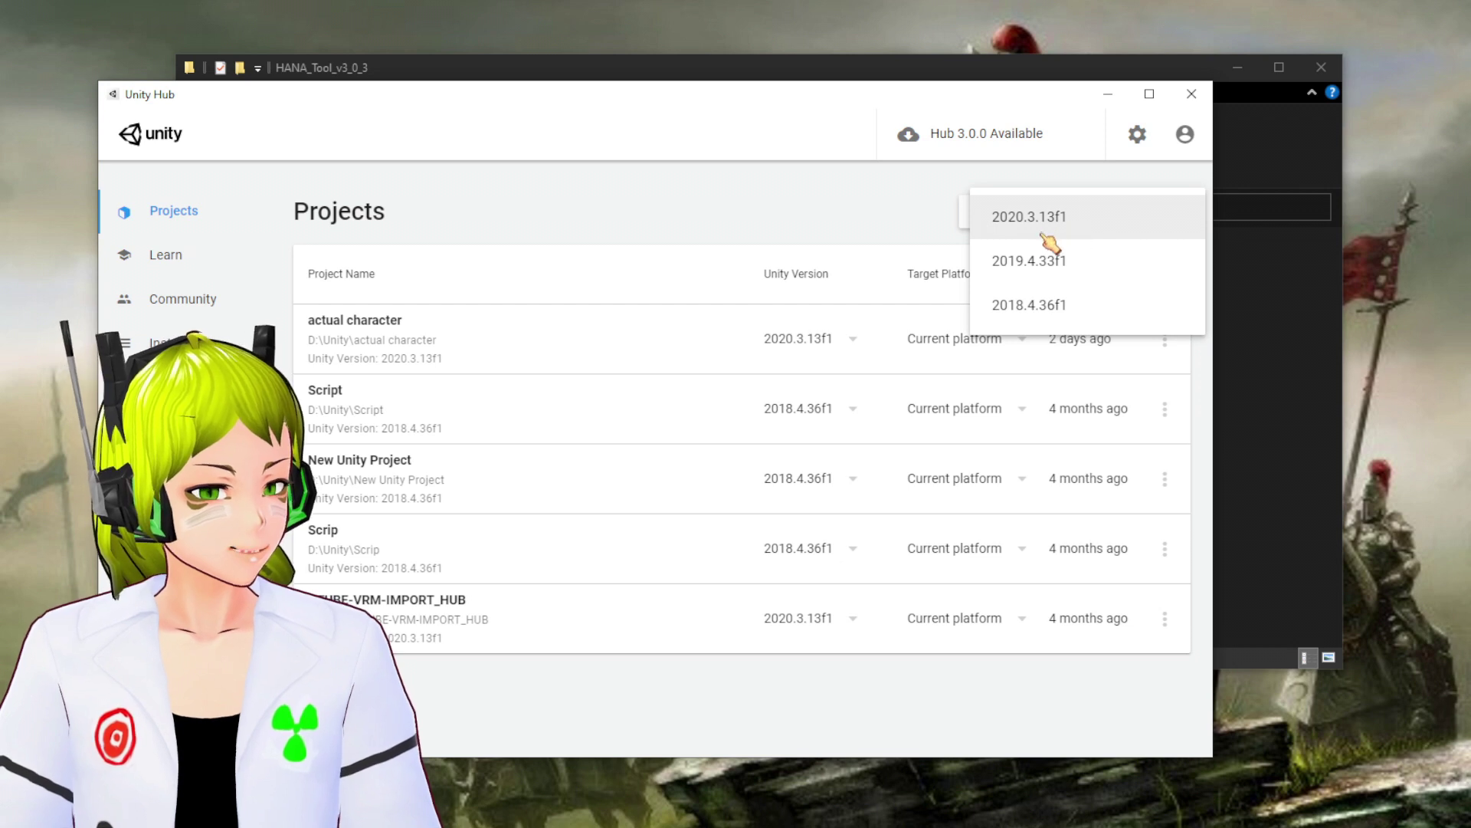
click(649, 210)
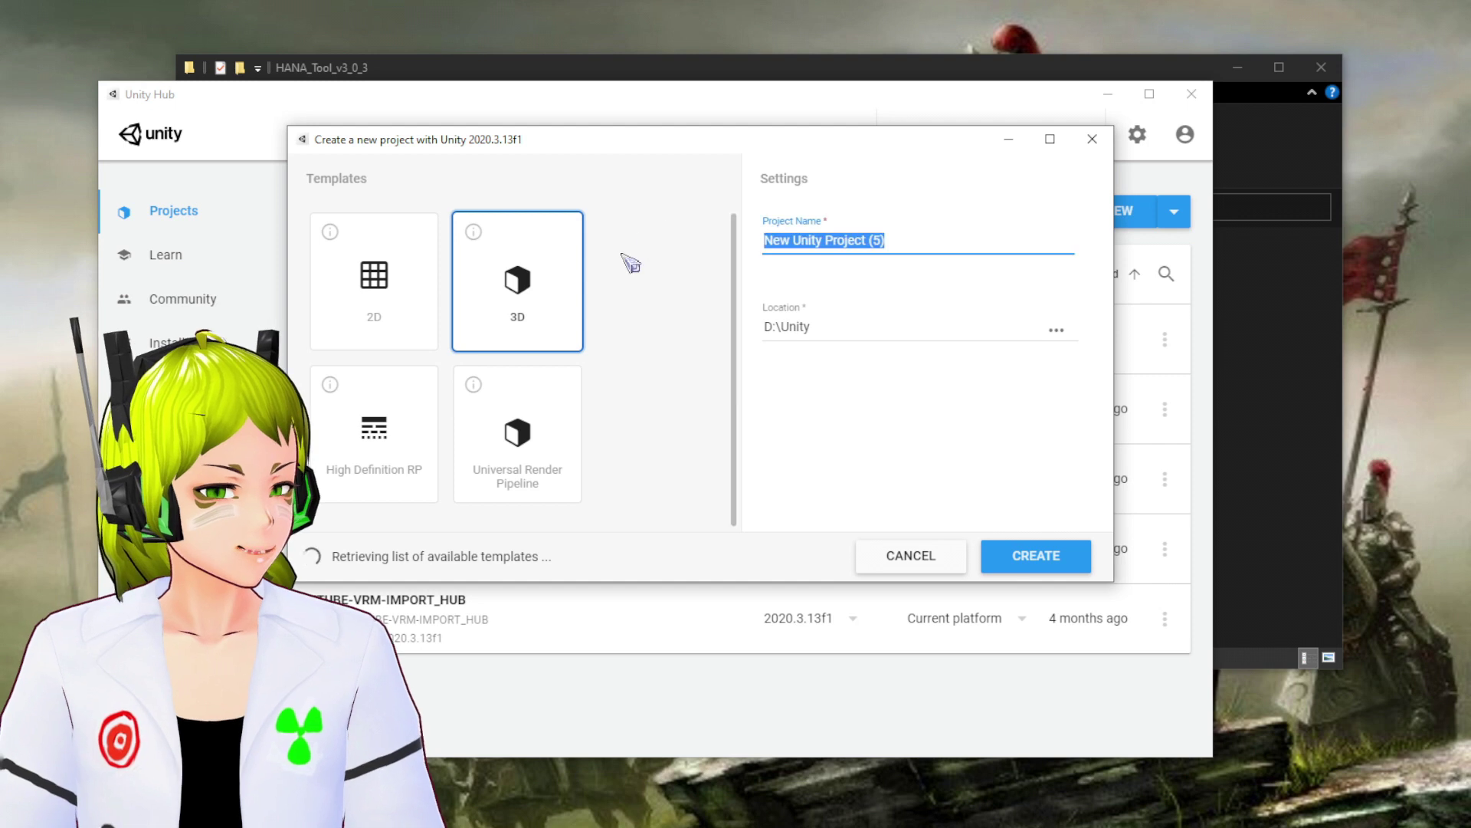
Step: Name the 3D project hanatool_tutorial in D:\Unity and create it
key(BackSpace)
text(hanatool_tutorial)
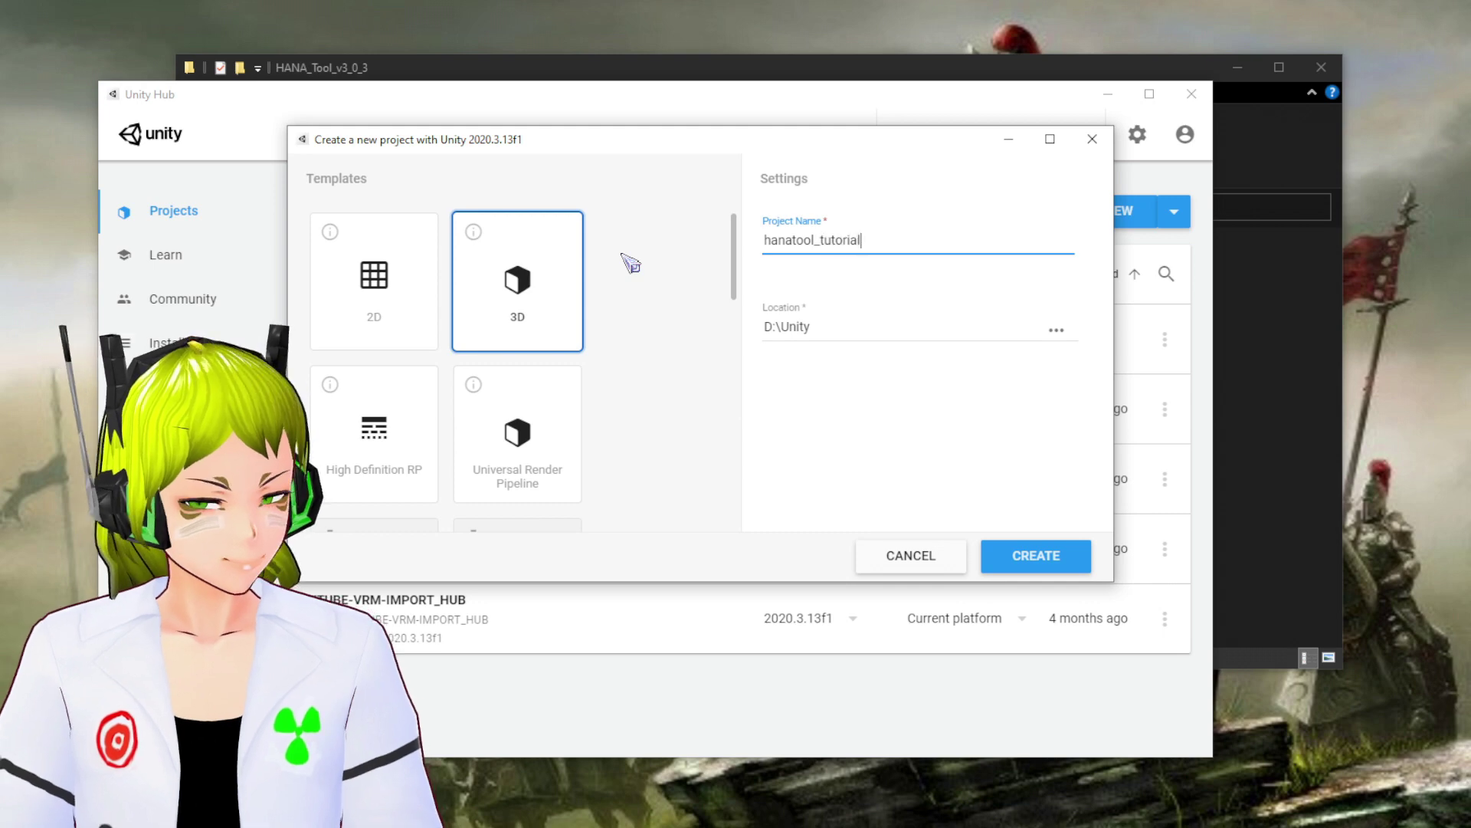
click(1036, 555)
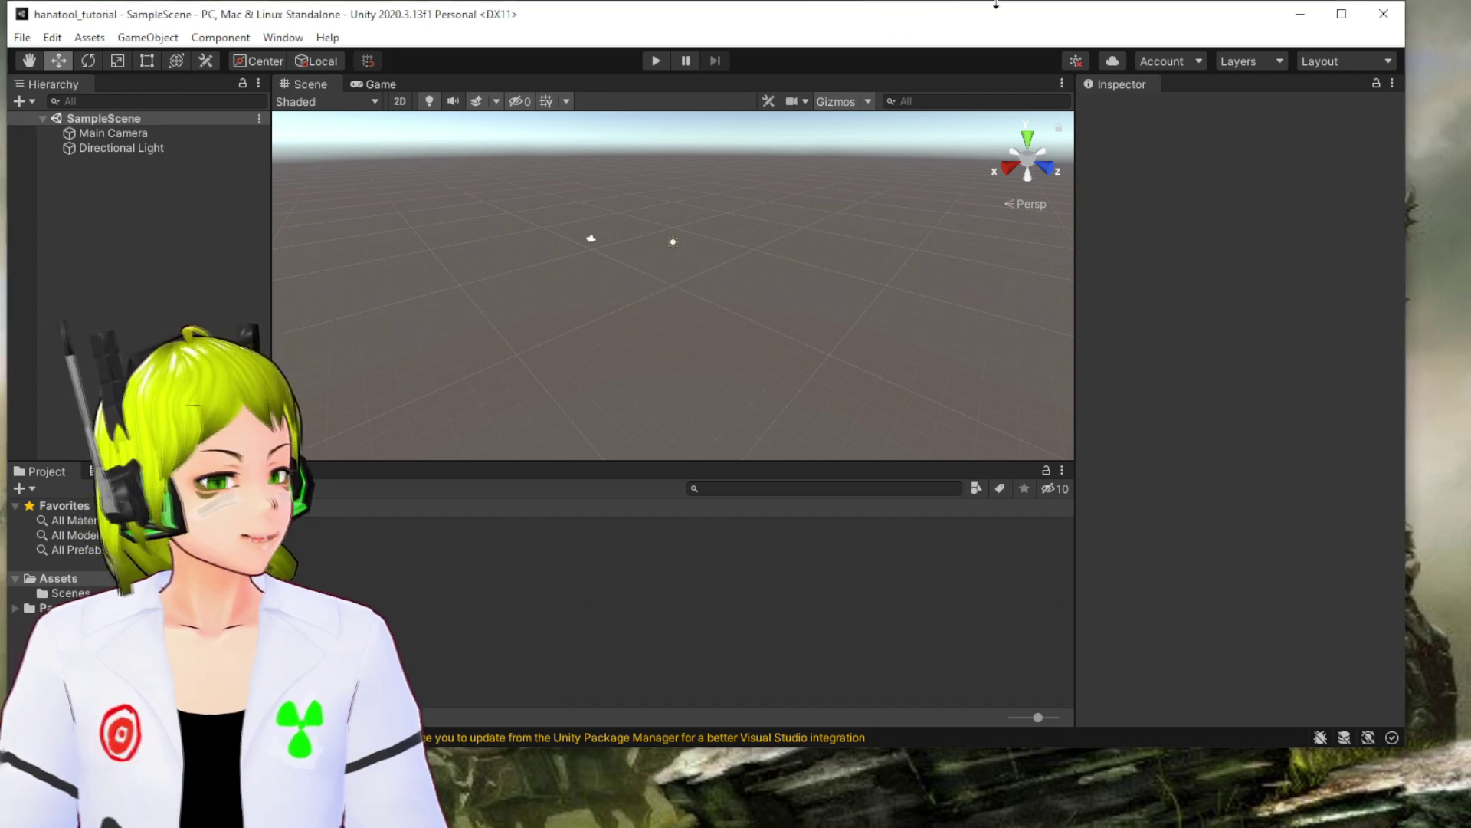
Step: Maximize the editor and import all files from the custom package UniVRM-0.91.0_72a1
double_click(972, 19)
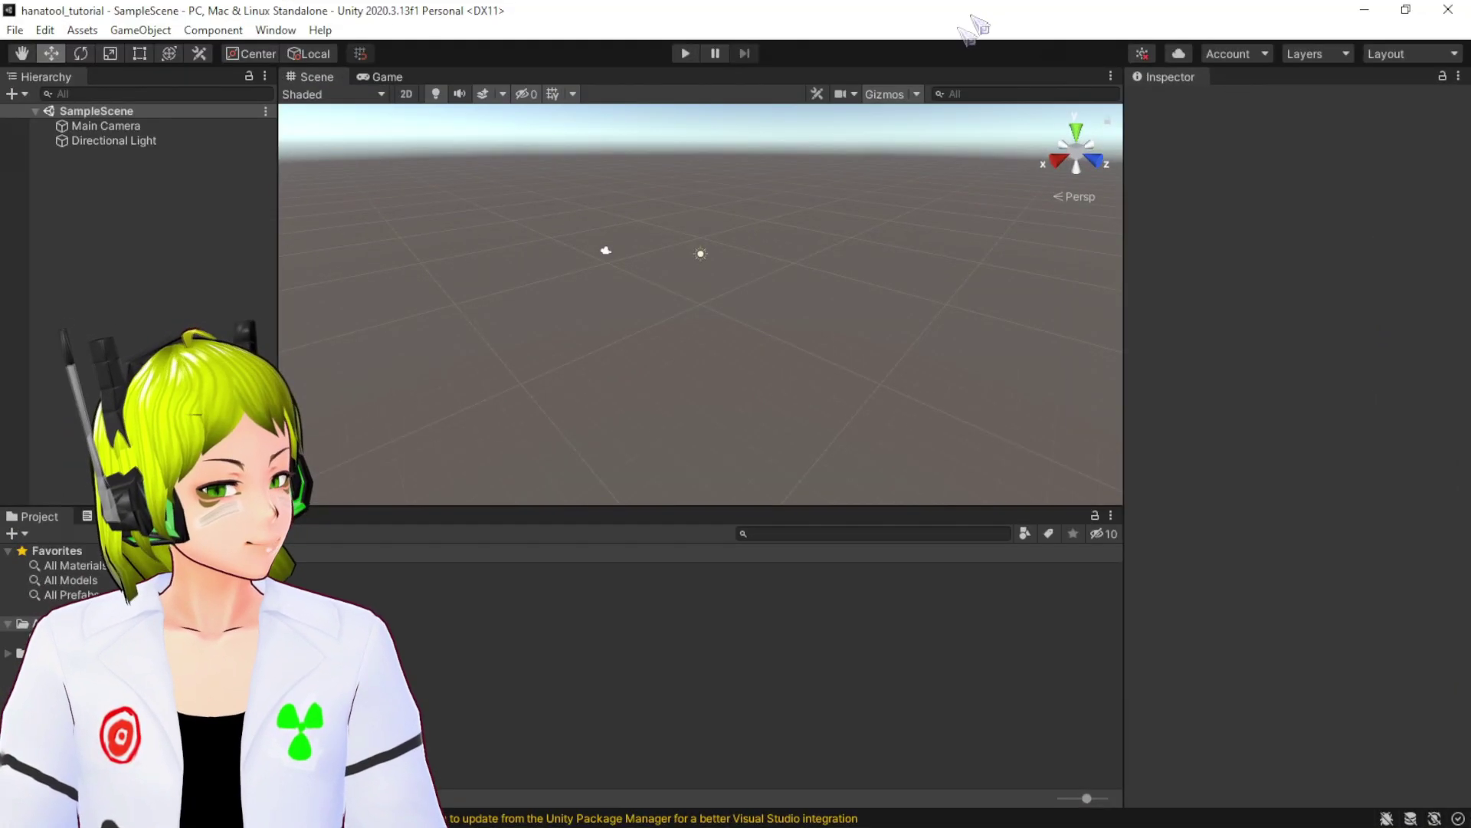
click(85, 30)
mouse_move(217, 259)
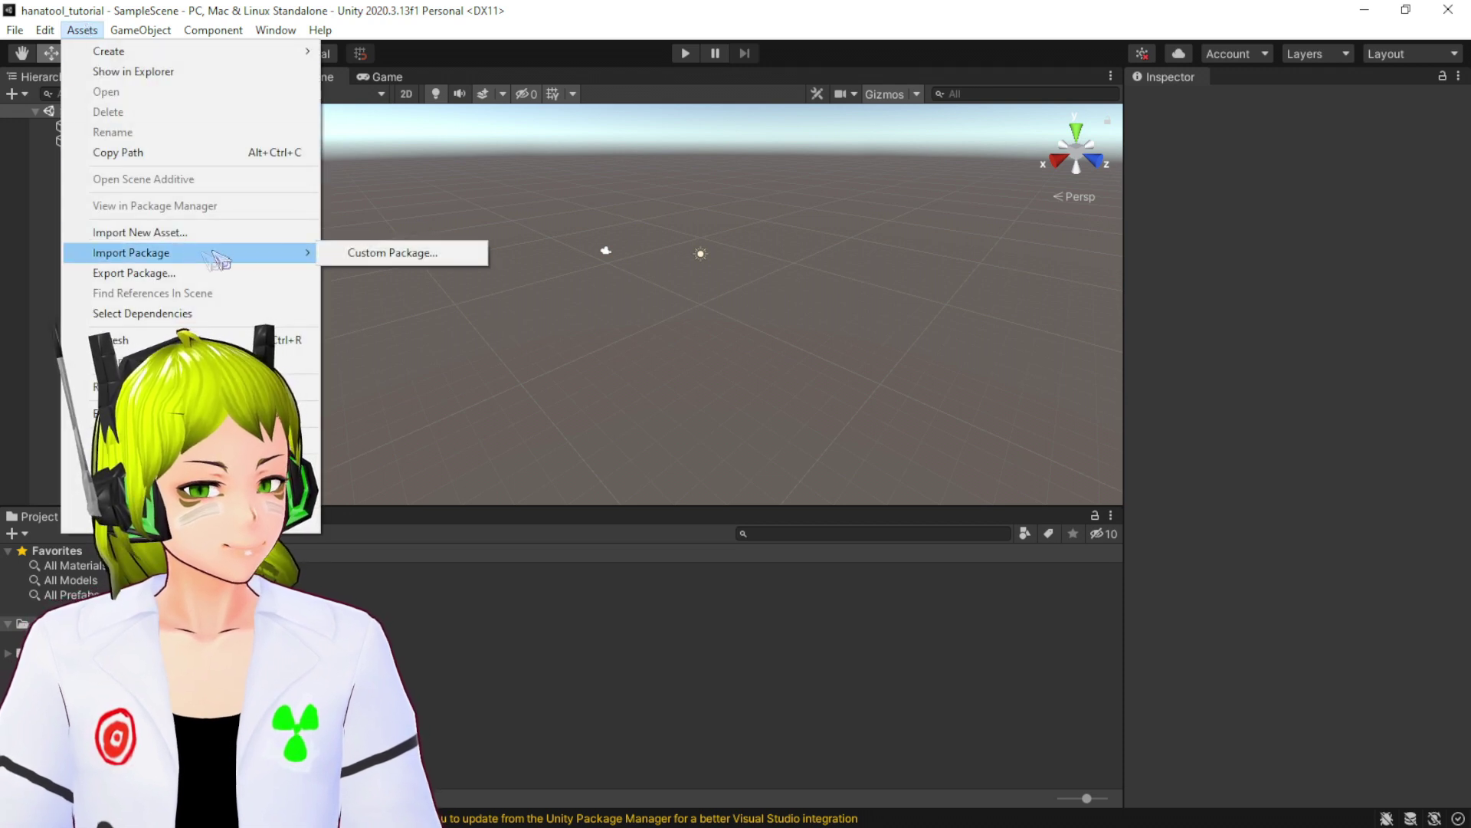
click(343, 257)
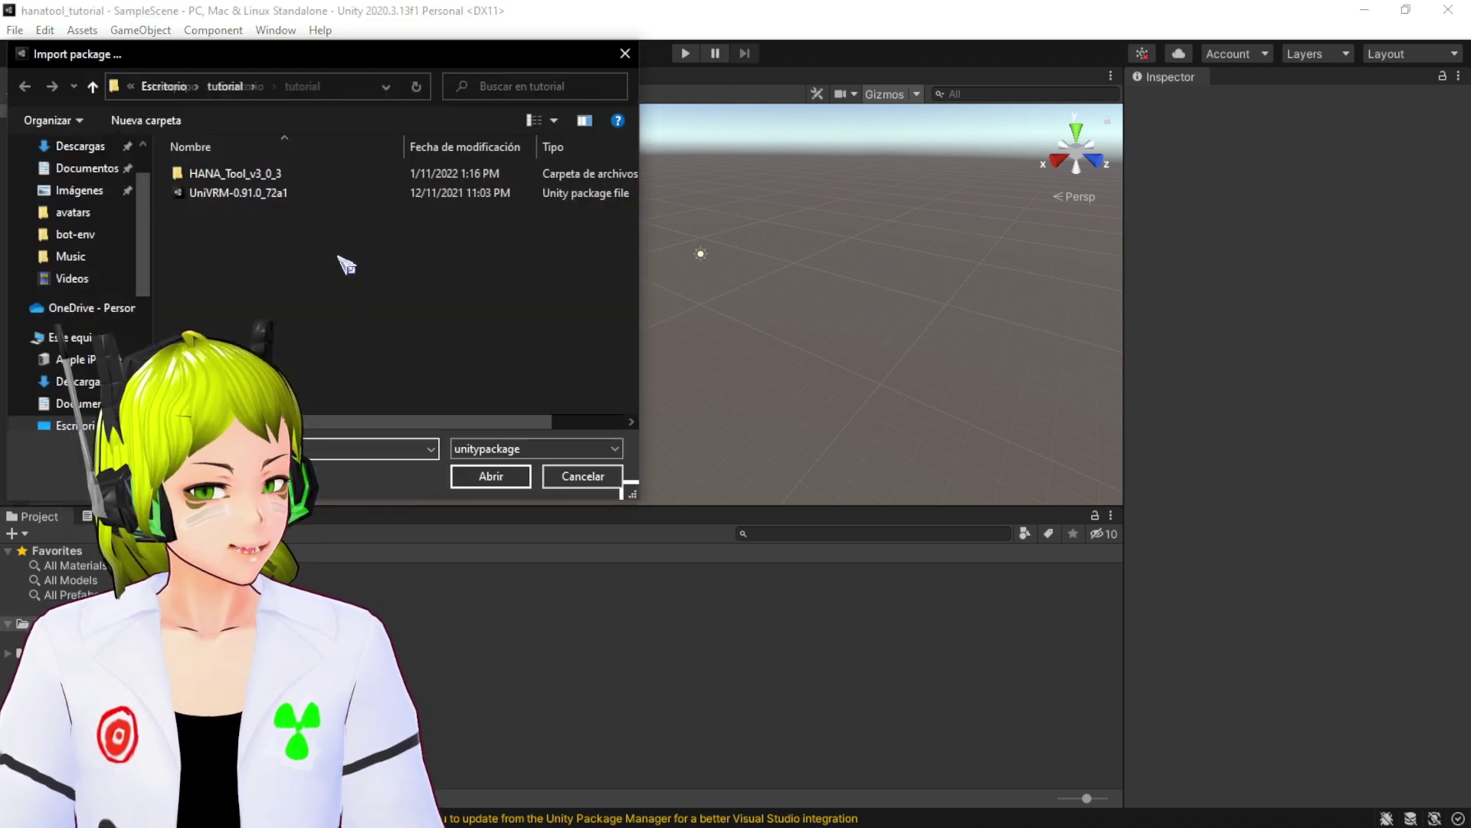
click(245, 196)
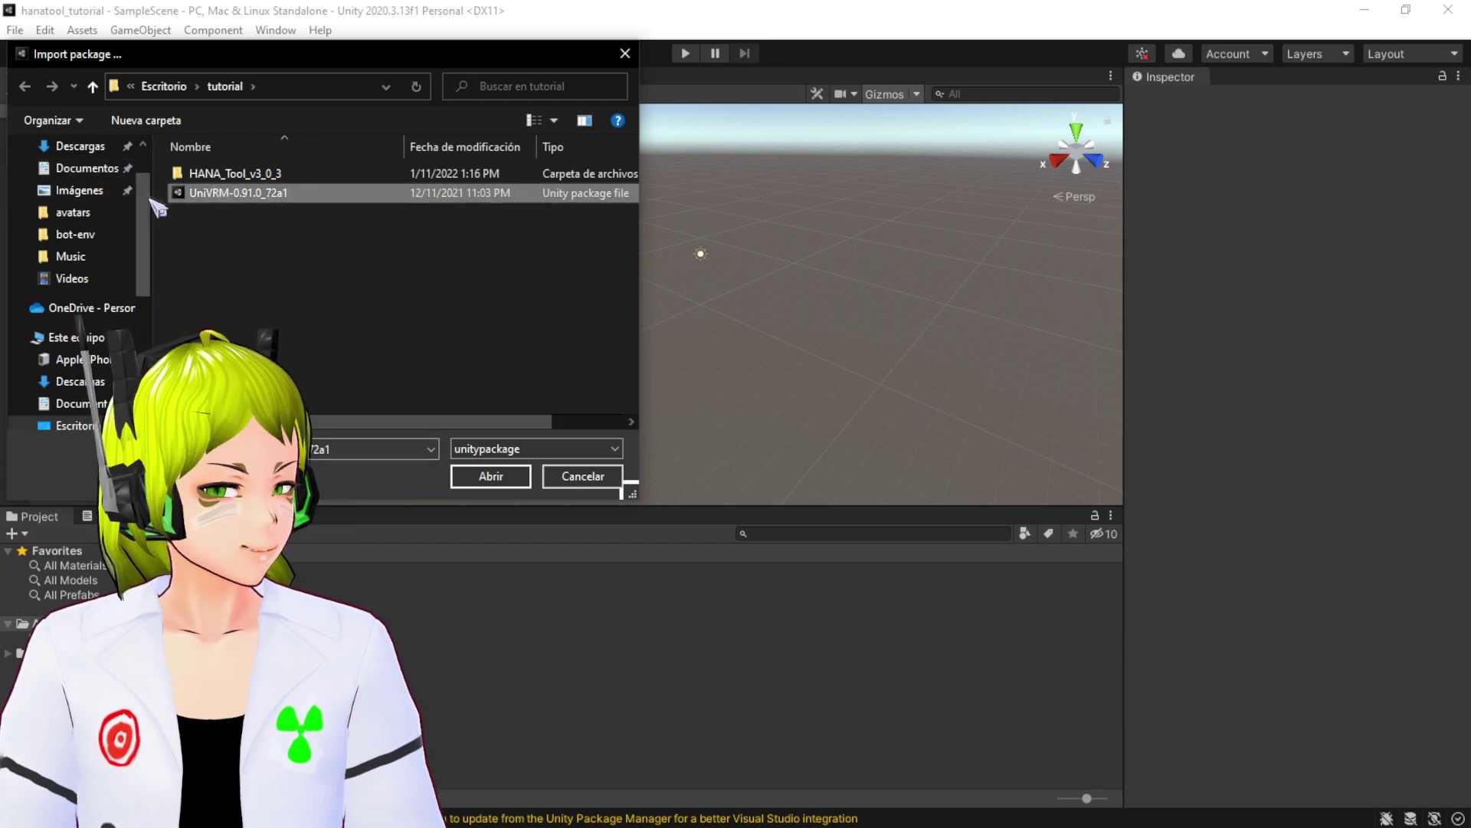
click(494, 484)
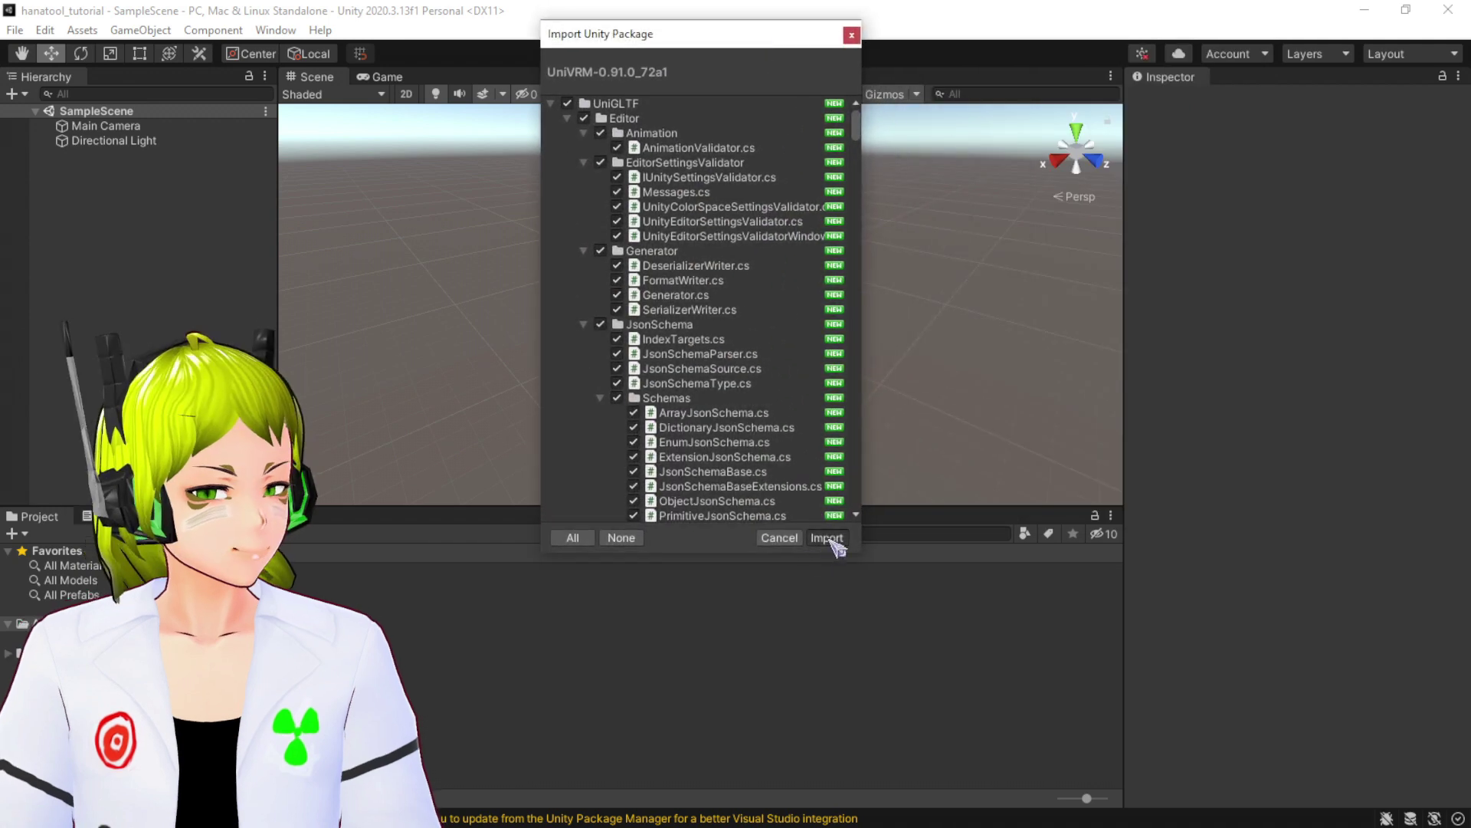
click(827, 538)
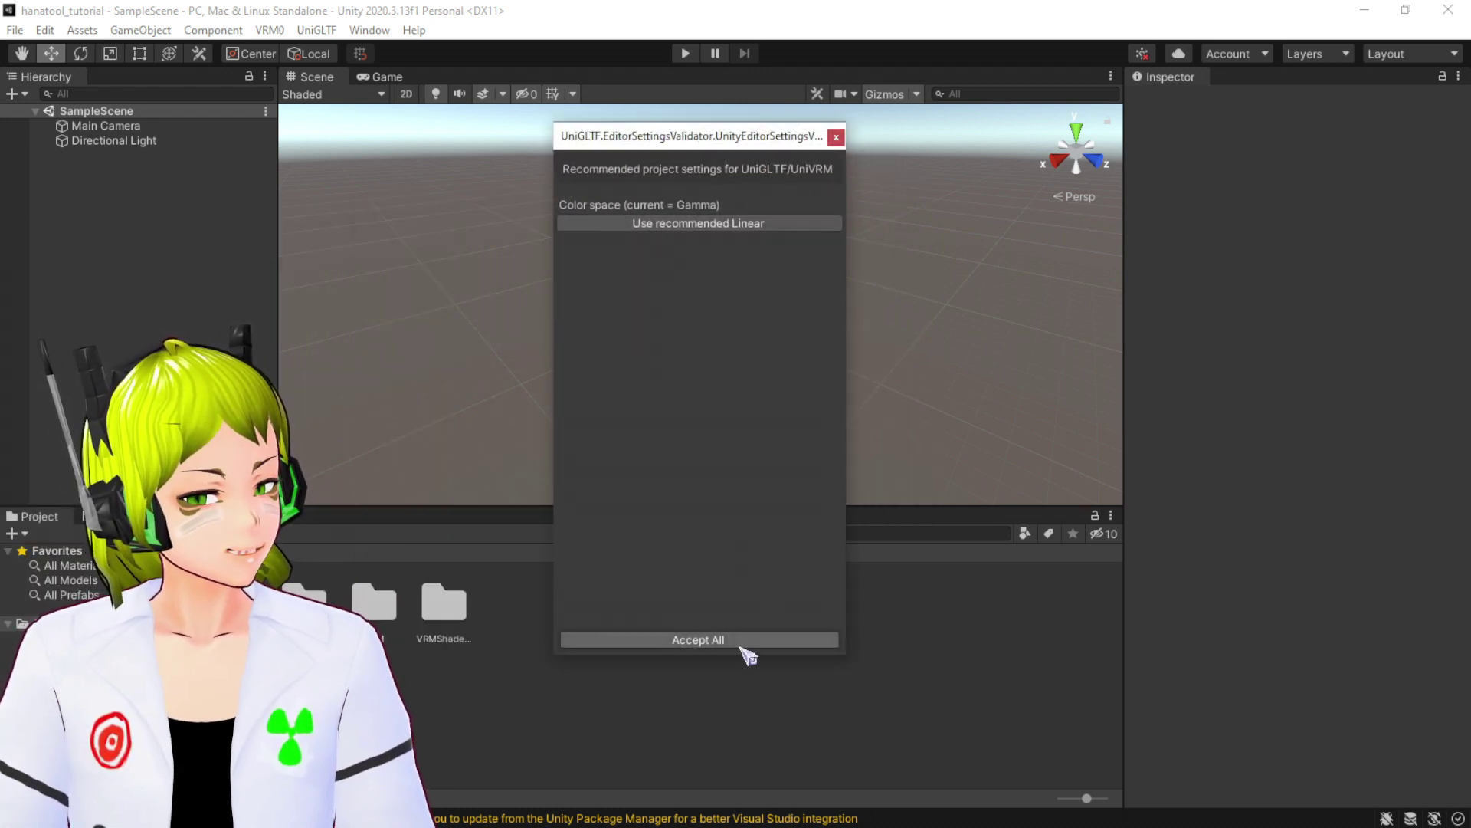
Step: Accept all recommended UniVRM settings, switching to Linear colour space, and close the confirmation
click(742, 642)
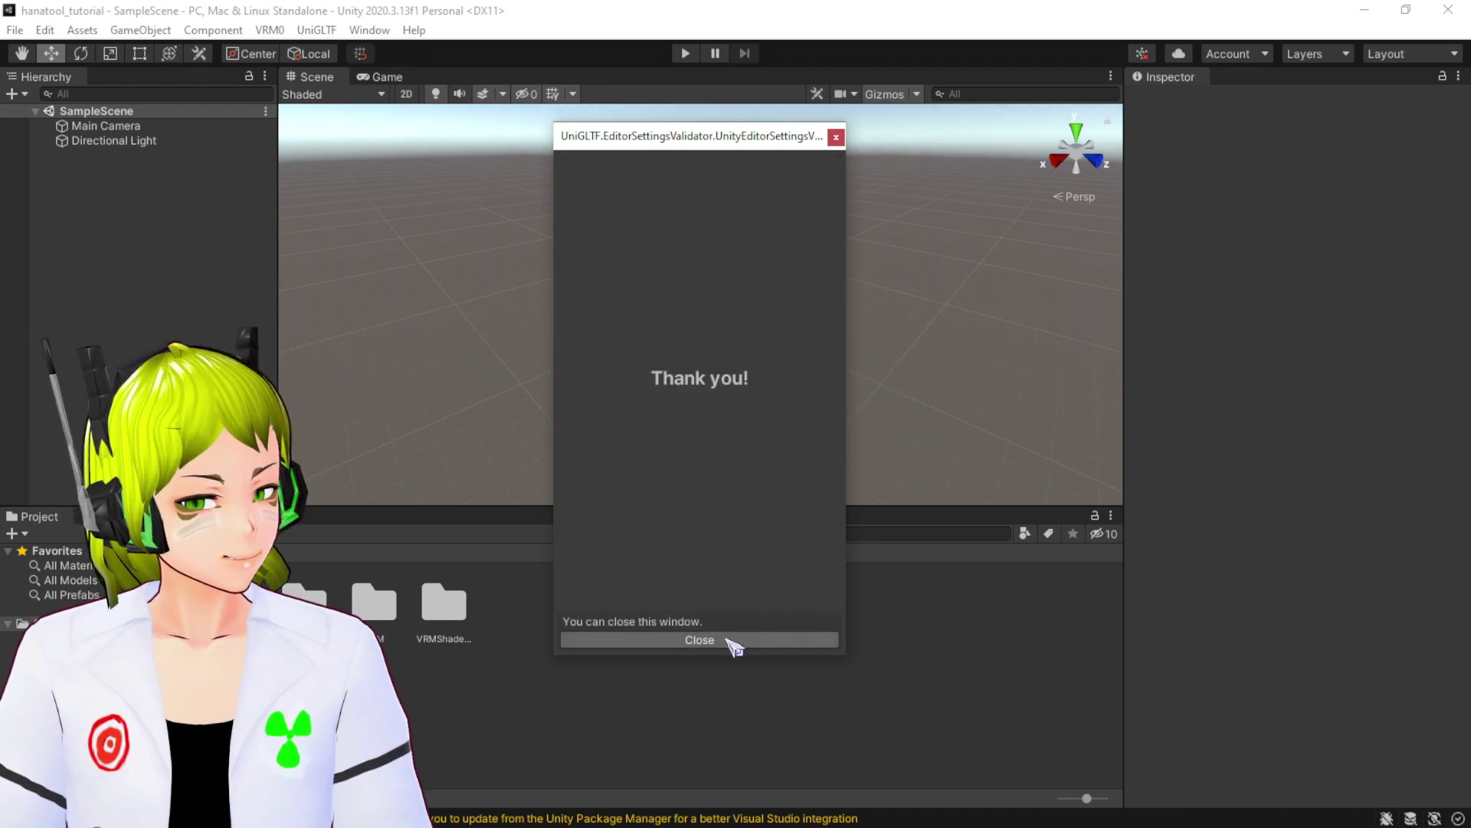
click(733, 640)
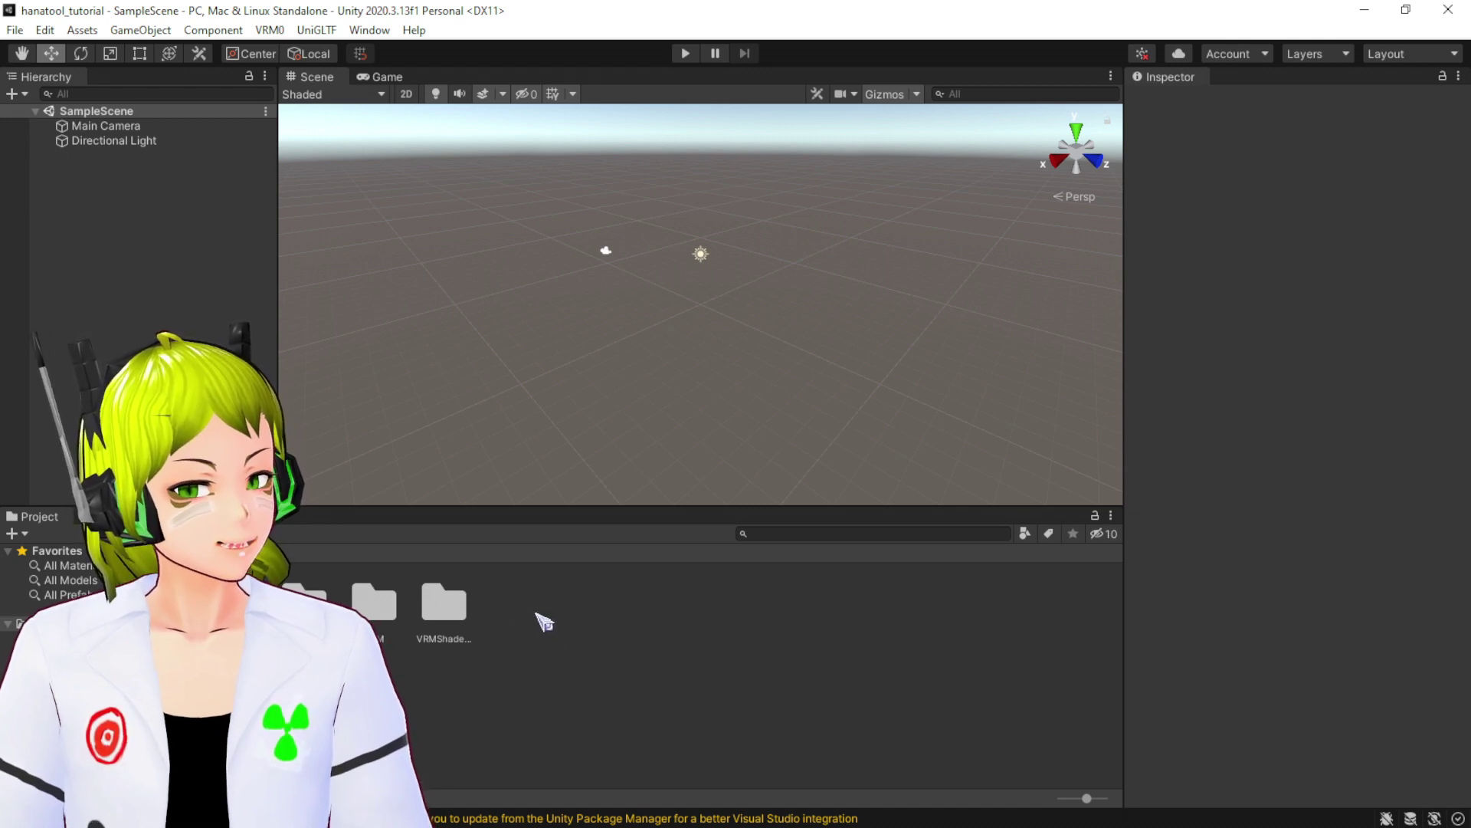
click(82, 30)
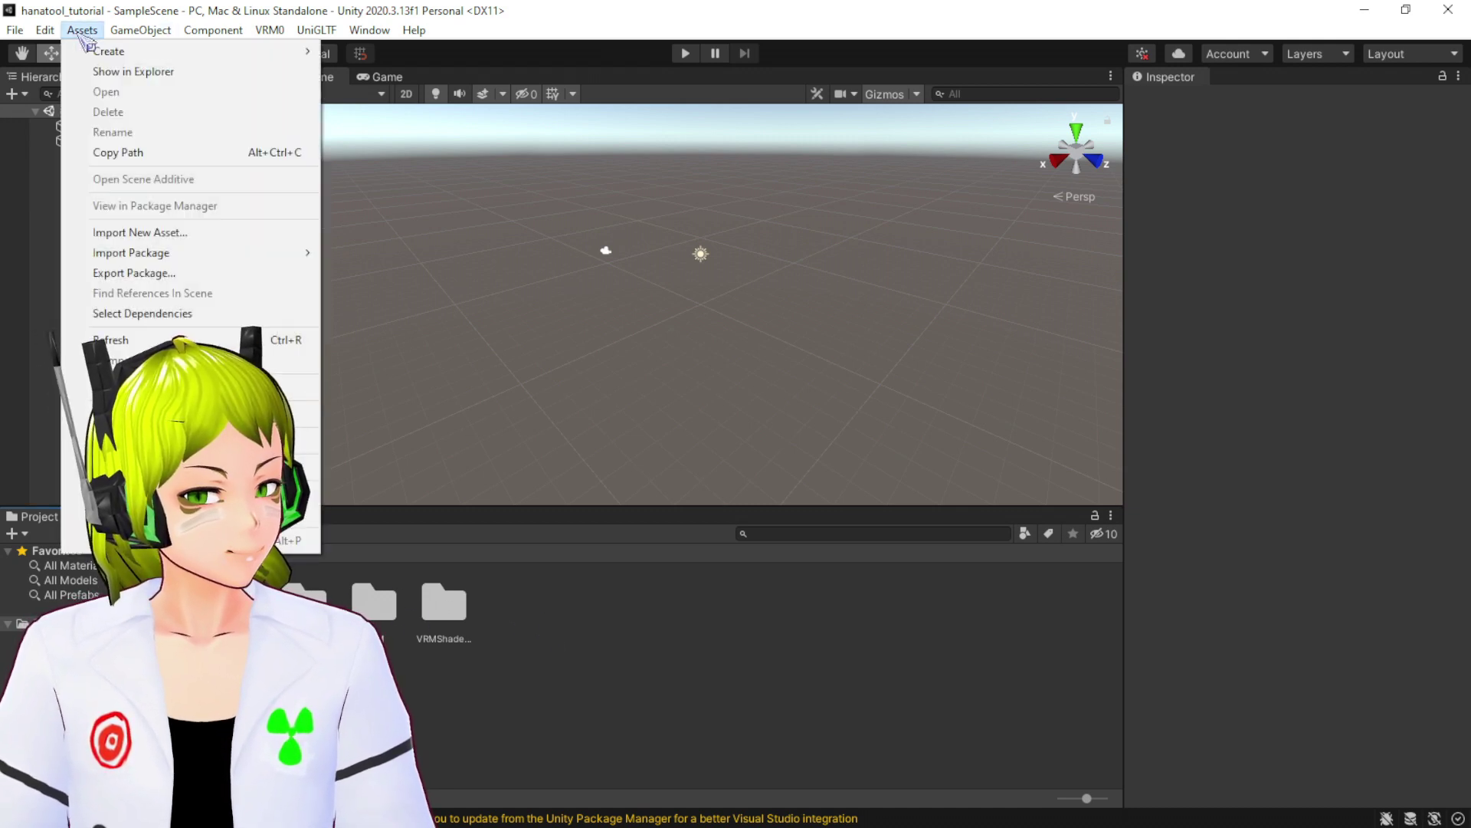
Step: Import the HANA_Tool_v3_0_3_VRM custom package with all of its files into the project
mouse_move(184, 253)
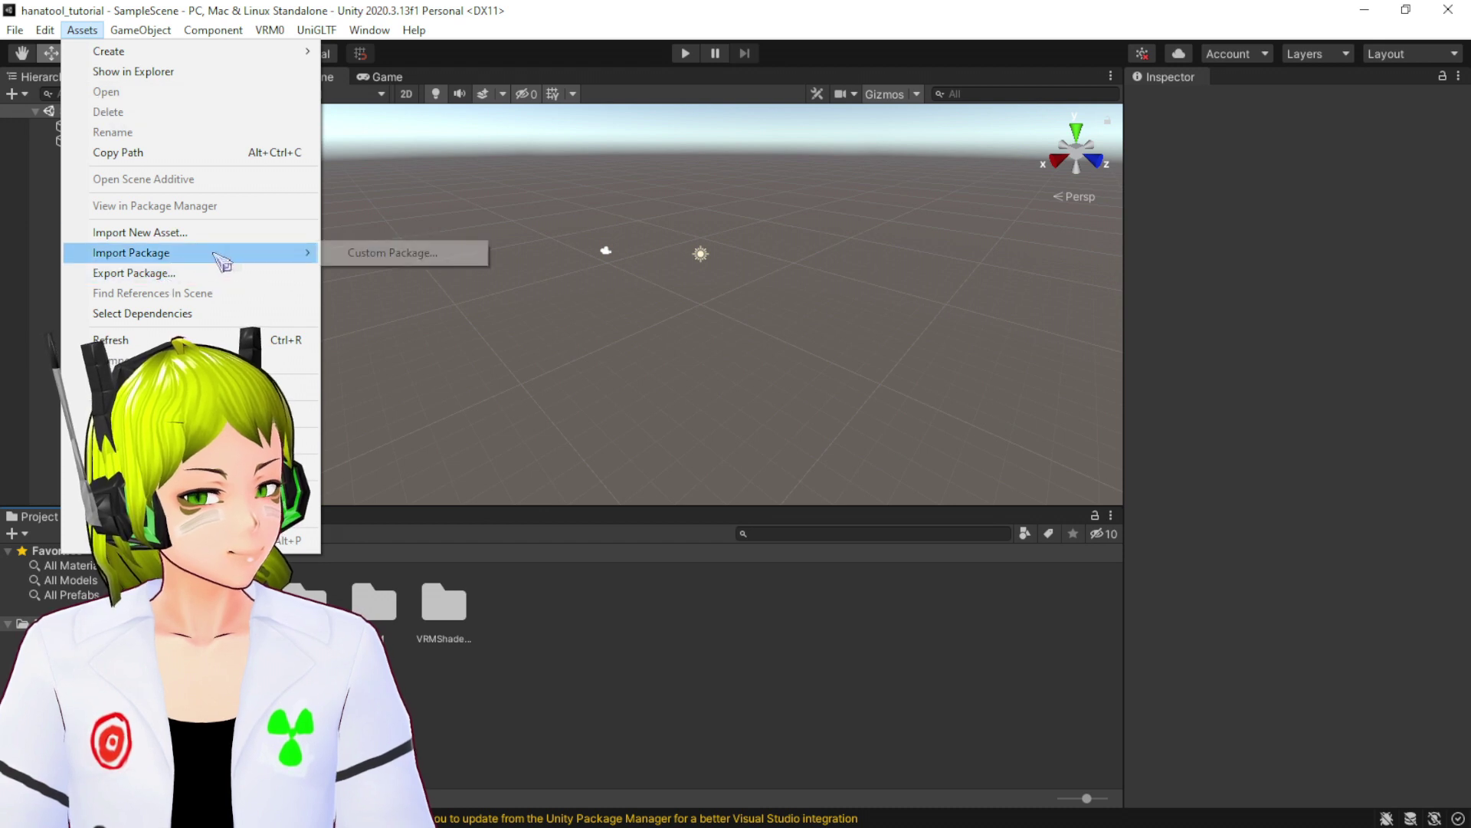
click(368, 253)
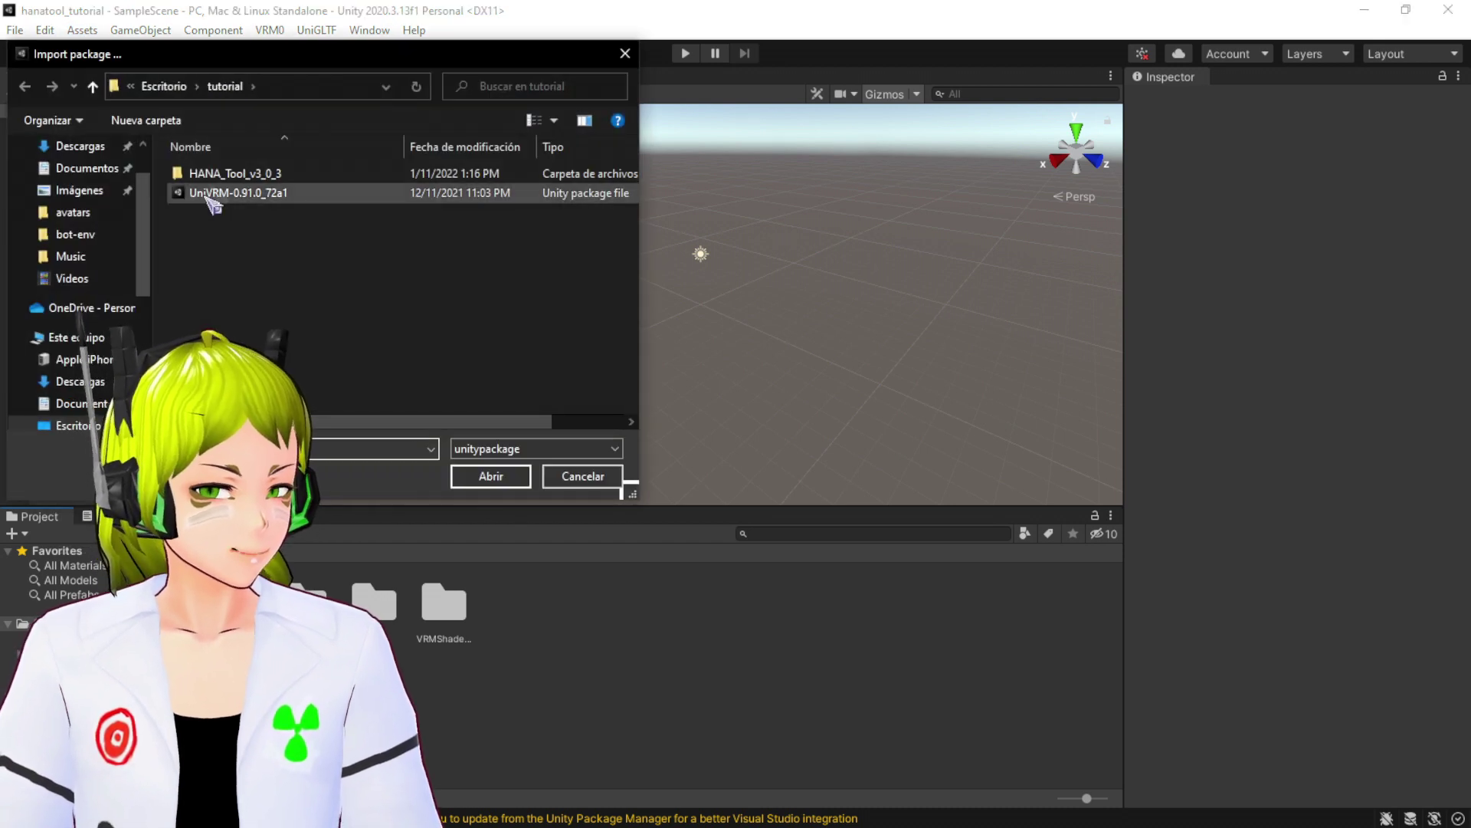
double_click(263, 177)
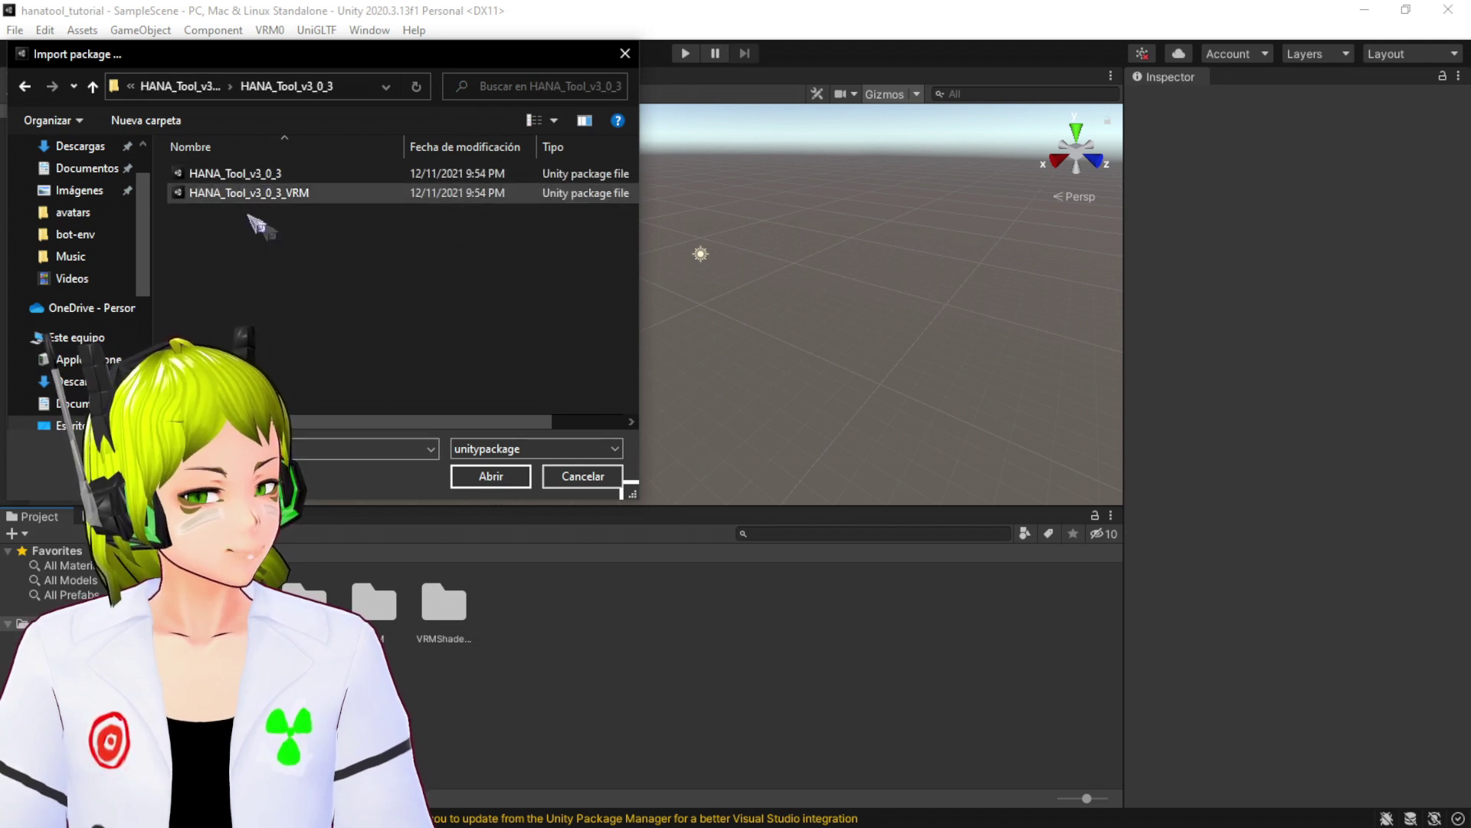
click(297, 195)
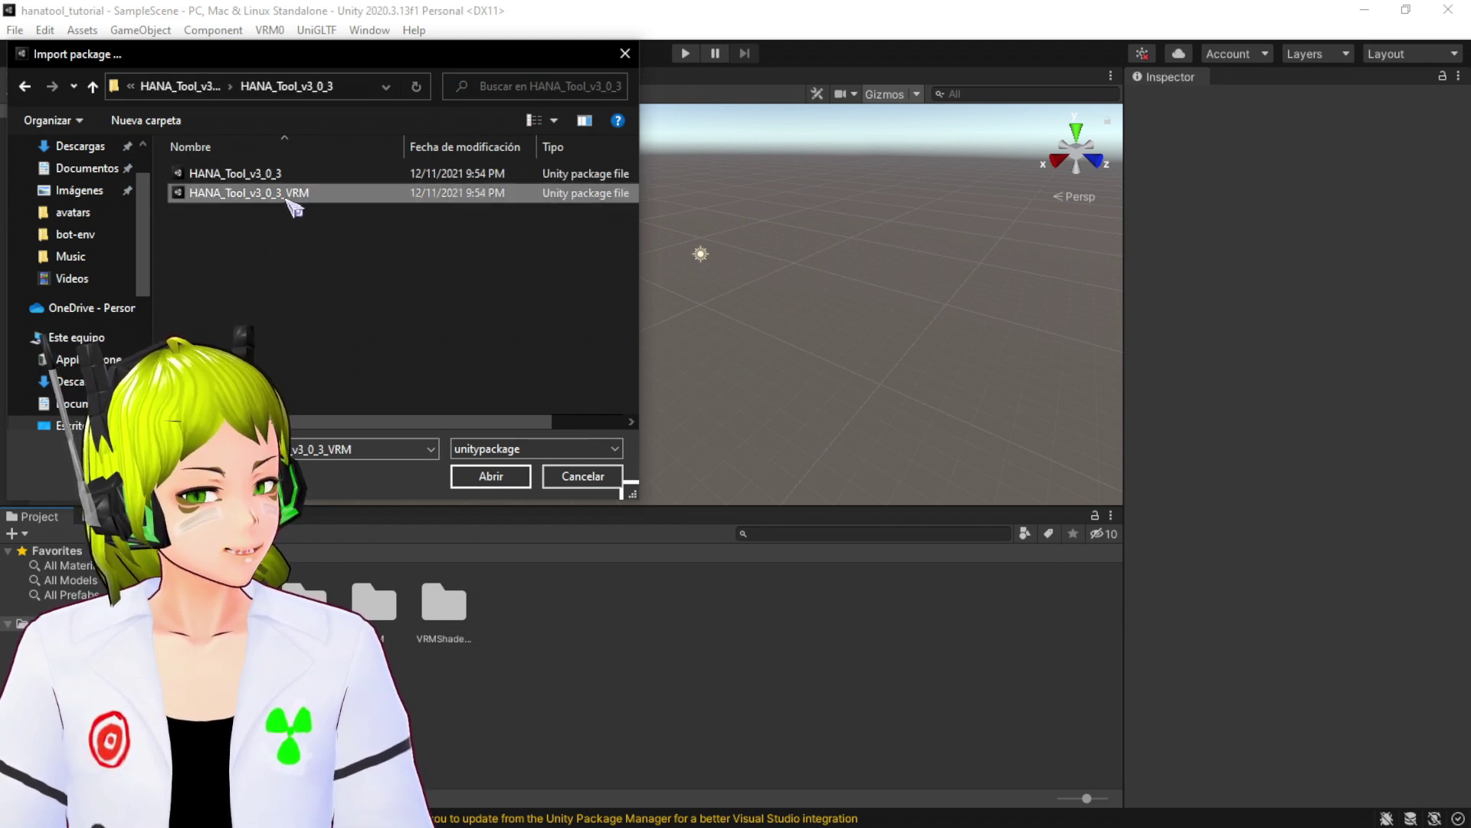
click(489, 476)
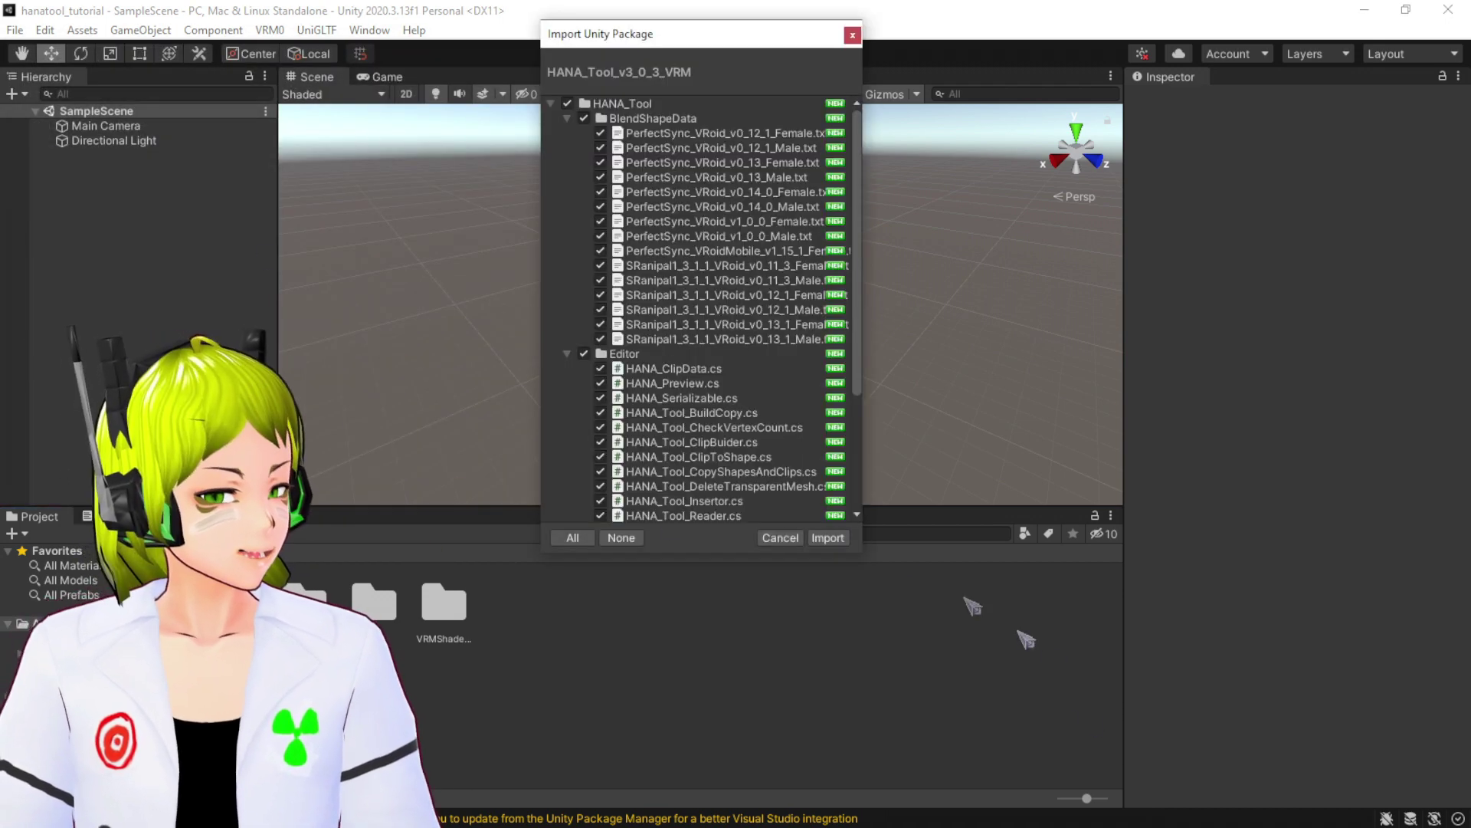
click(829, 538)
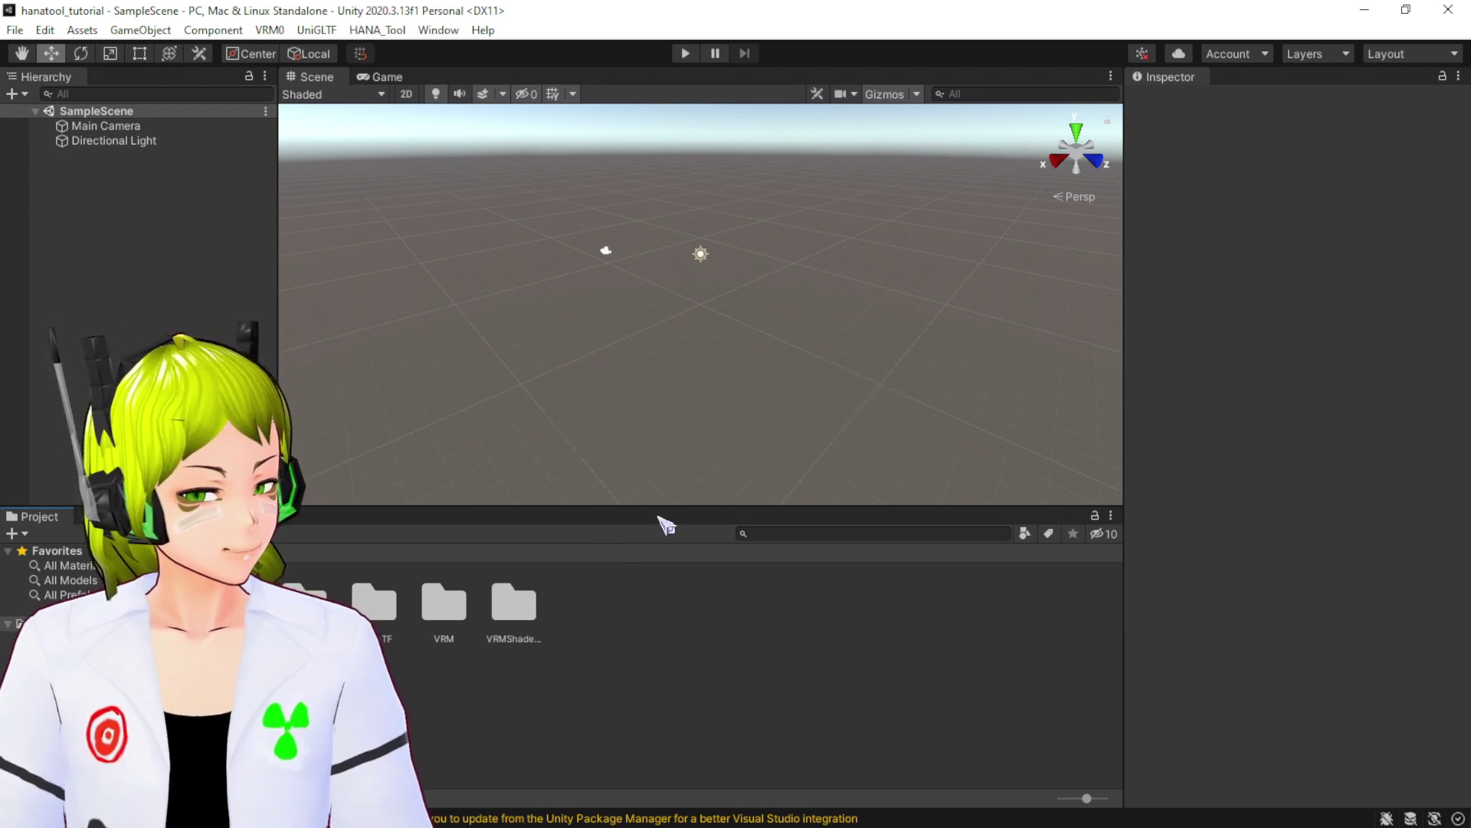
Step: Create a new item in the Project window's assets
right_click(622, 630)
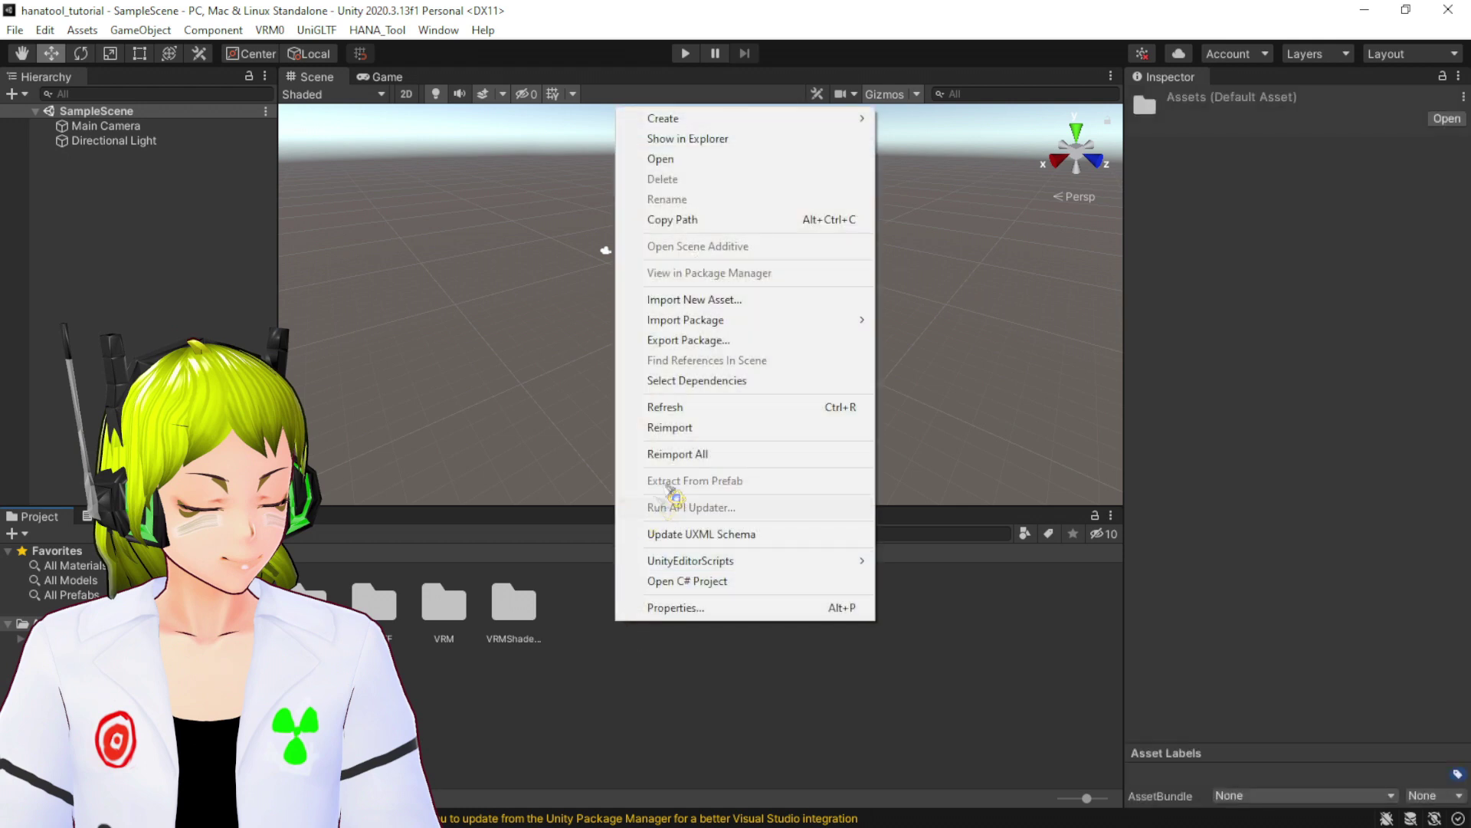
mouse_move(664, 118)
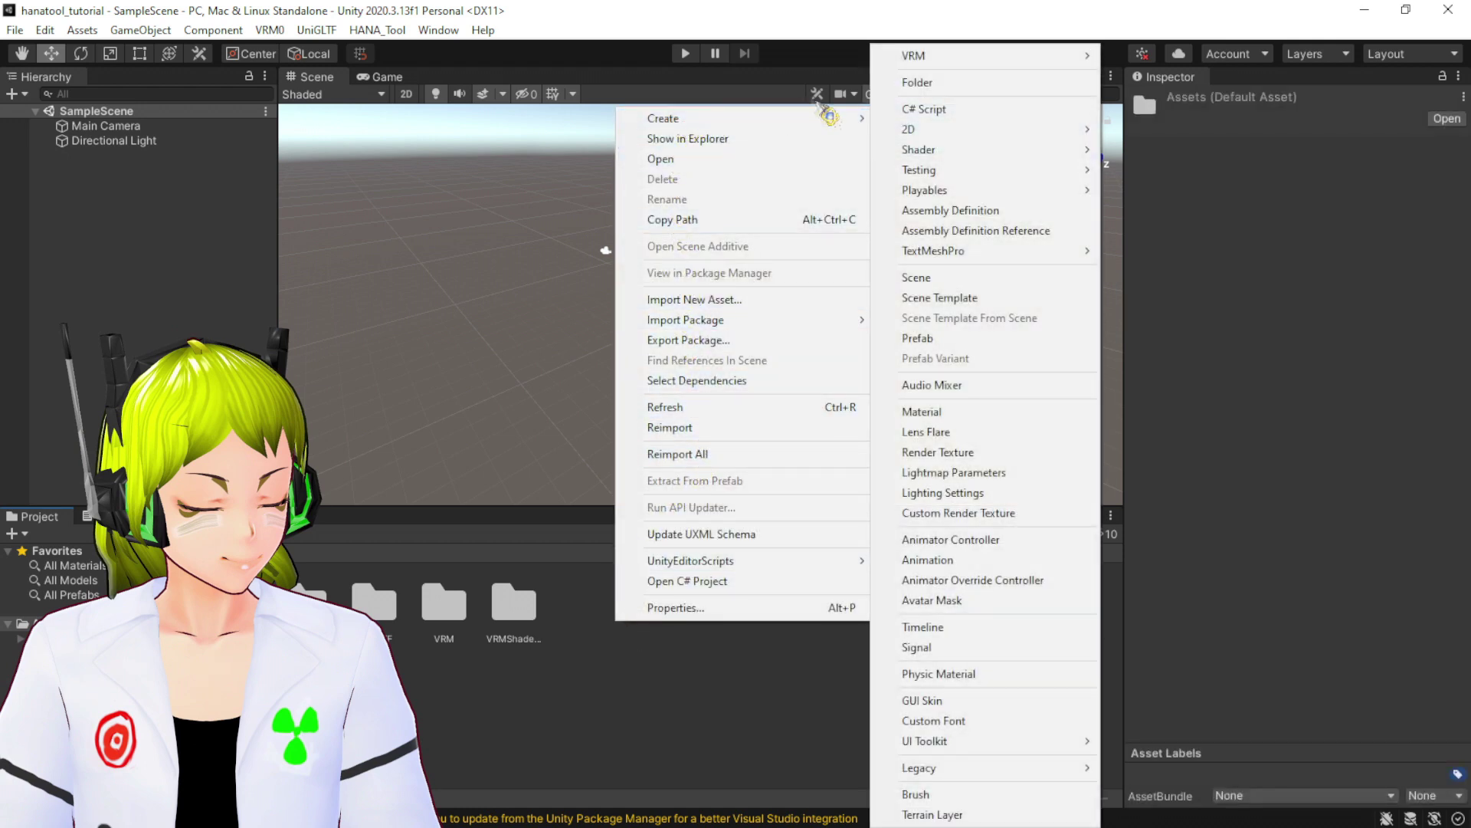
click(912, 110)
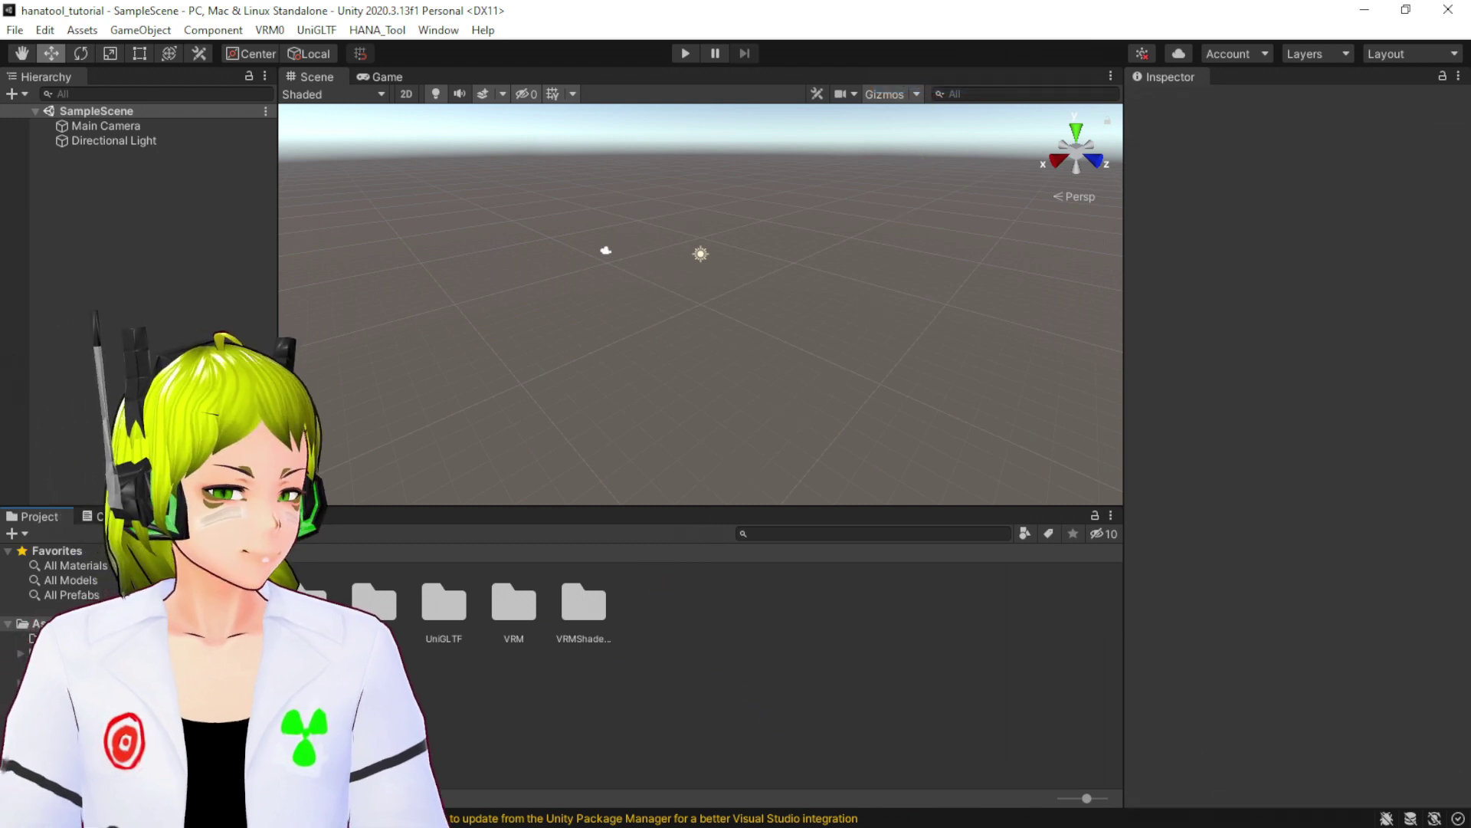
Step: Open the empty project folder and bring up File Explorer with the avatar files
click(46, 638)
click(418, 588)
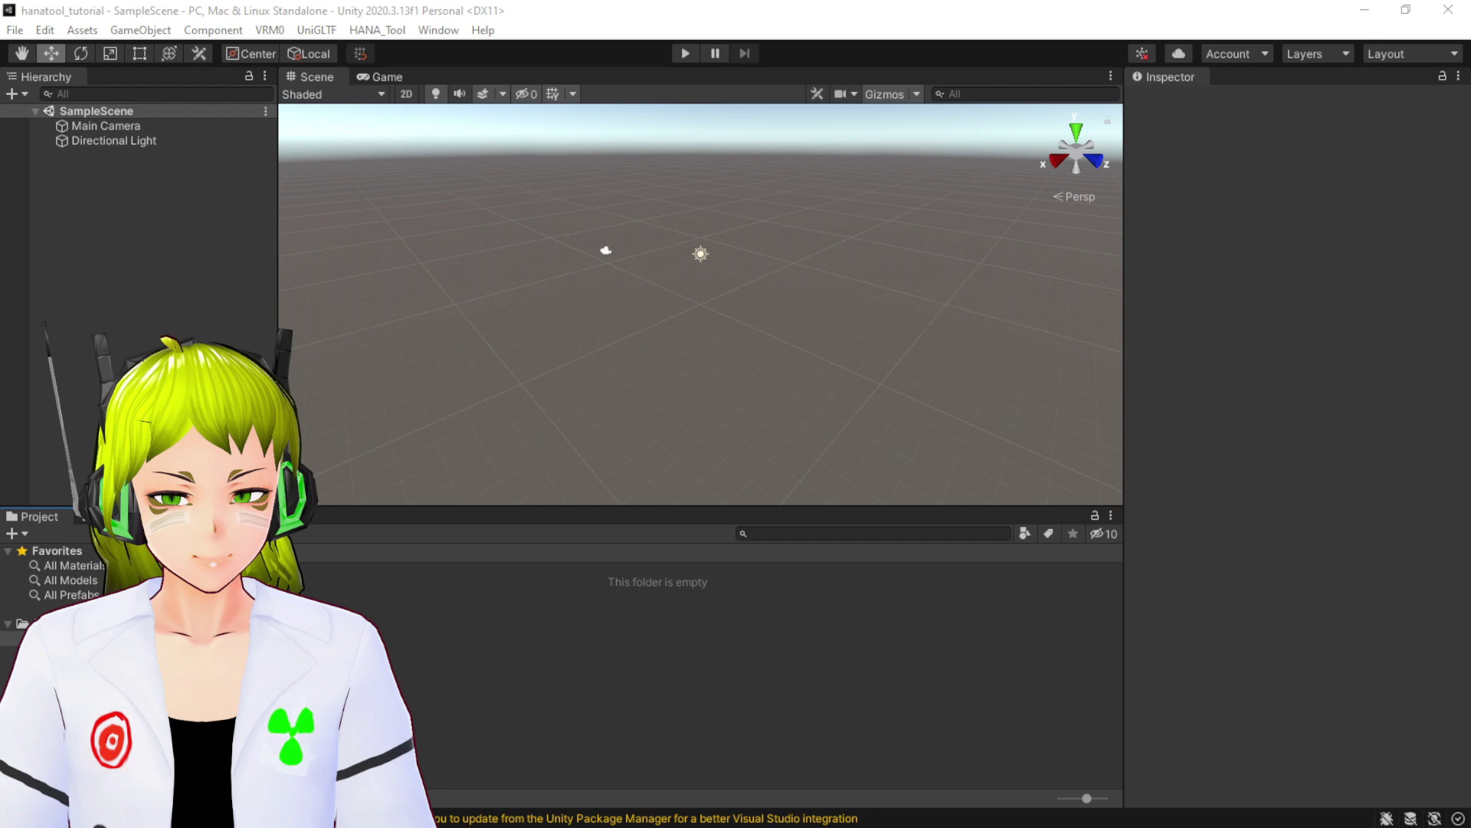
key(alt+Tab)
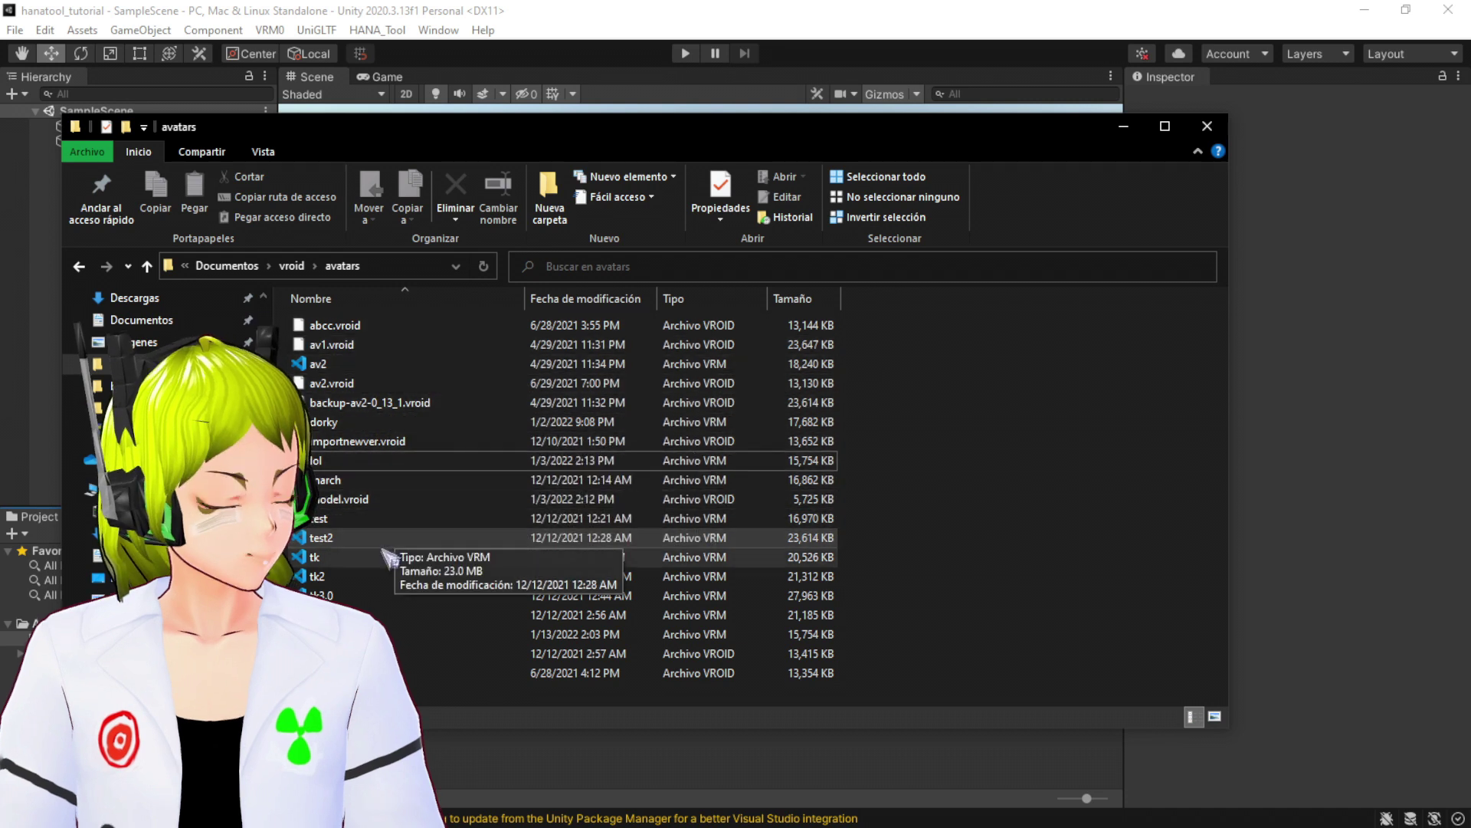
Step: Drag the VRM avatar file dated 1/13/2022 from Explorer into Unity's project folder
click(360, 634)
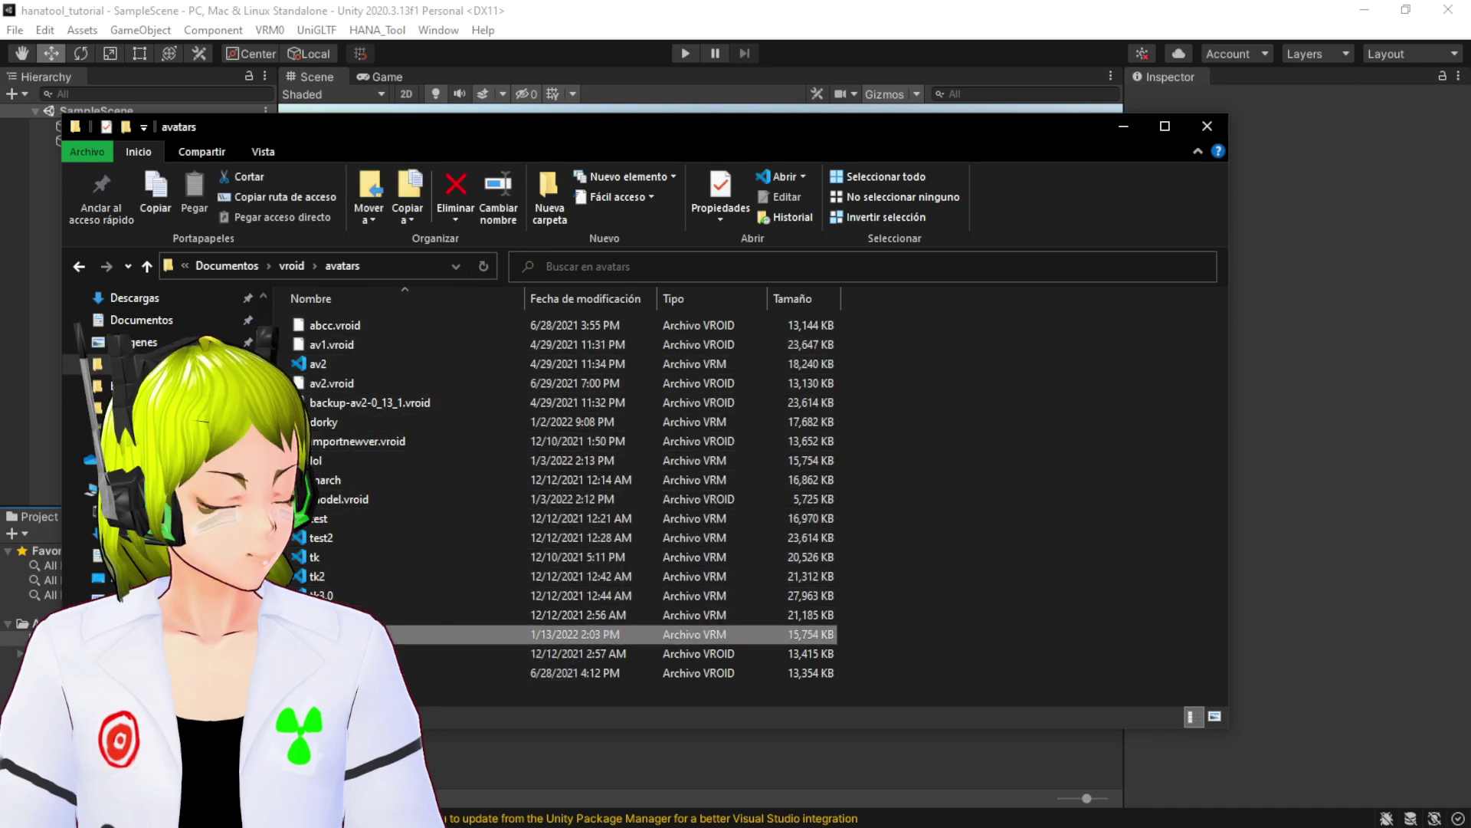
drag(499, 633, 597, 594)
drag(529, 138, 336, 33)
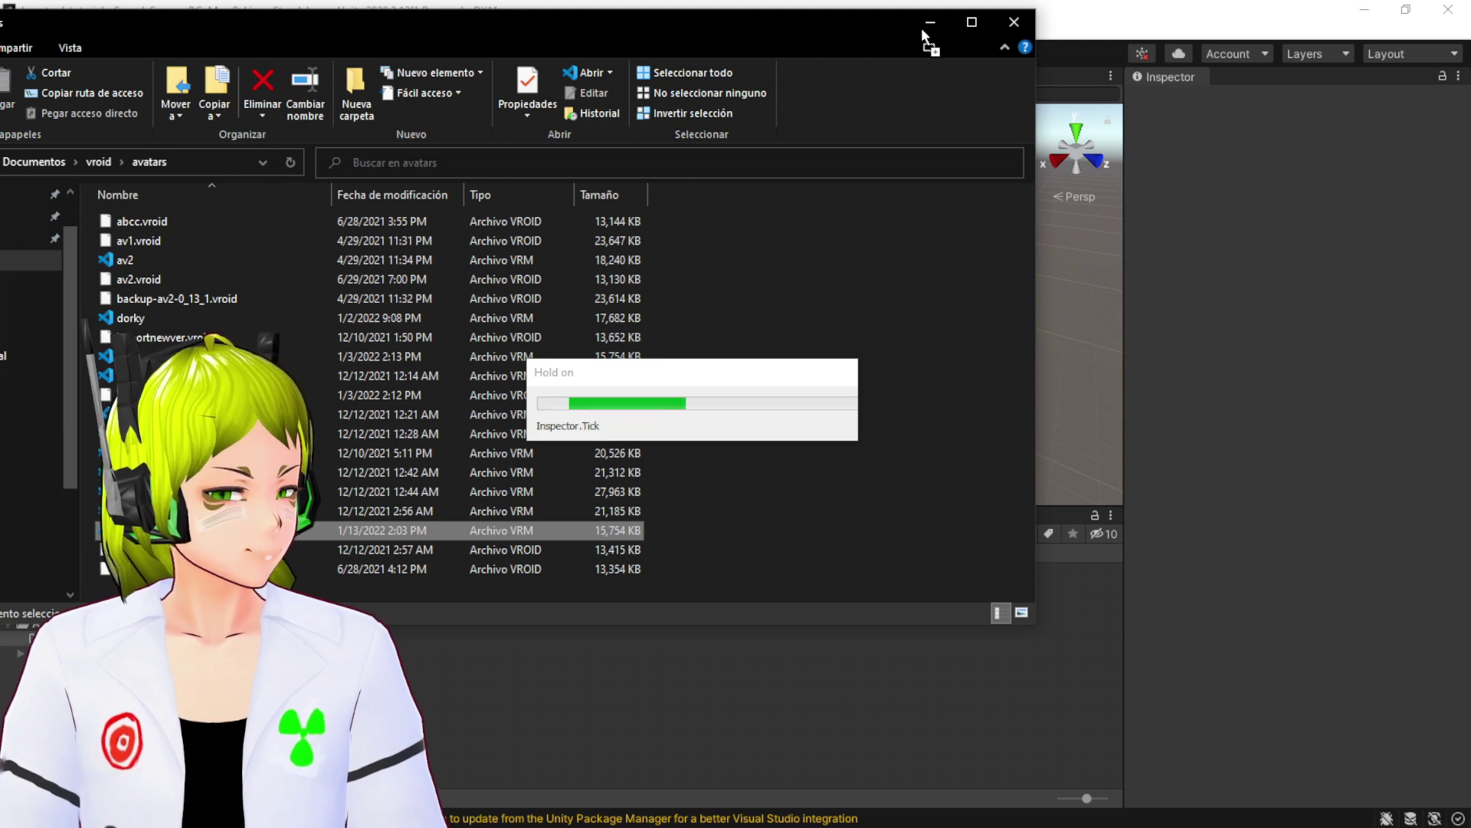
drag(921, 27, 914, 51)
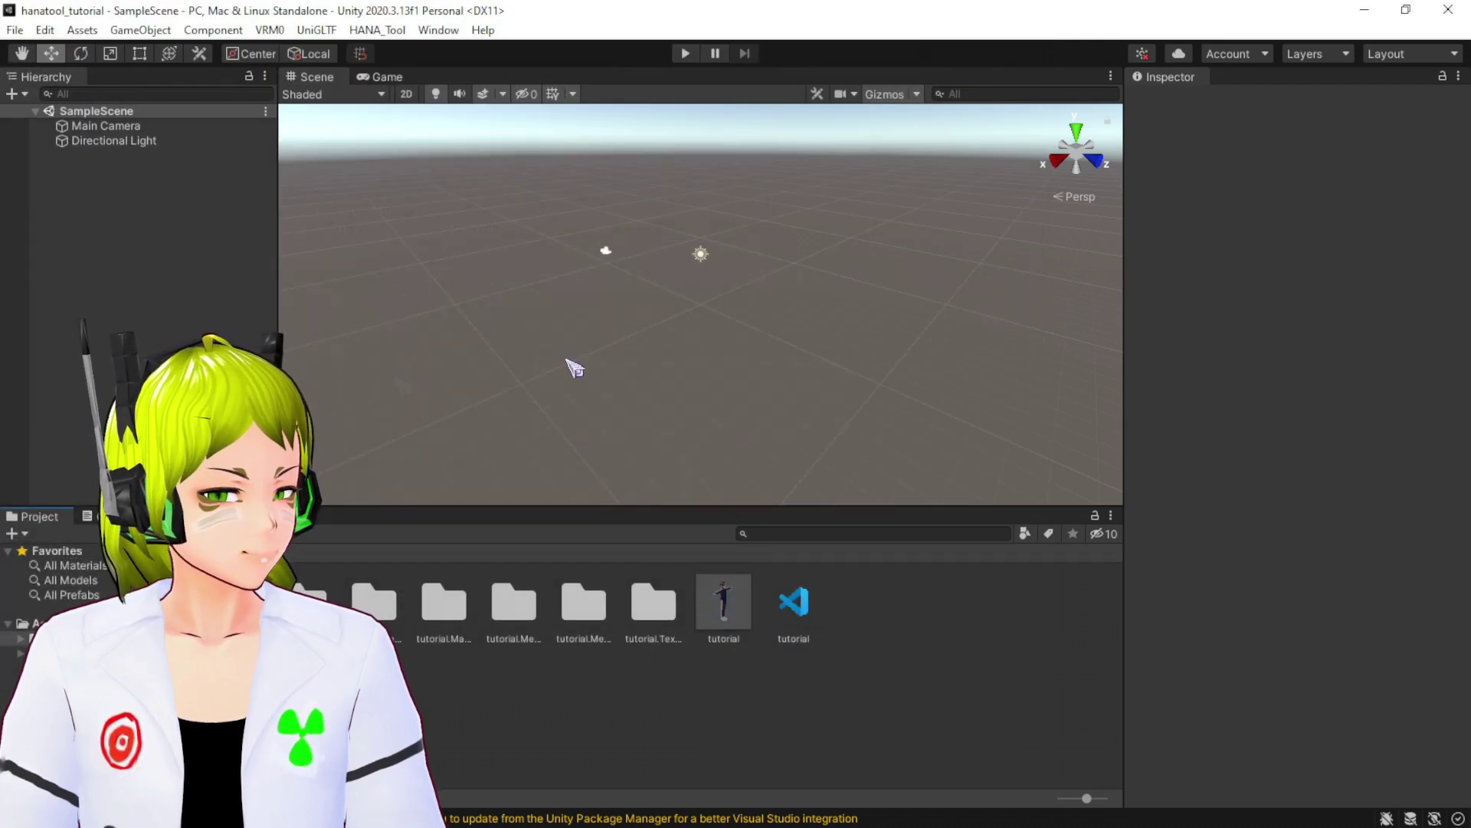
Step: Drag the tutorial model into the Hierarchy, expand it and select its Face object
click(732, 613)
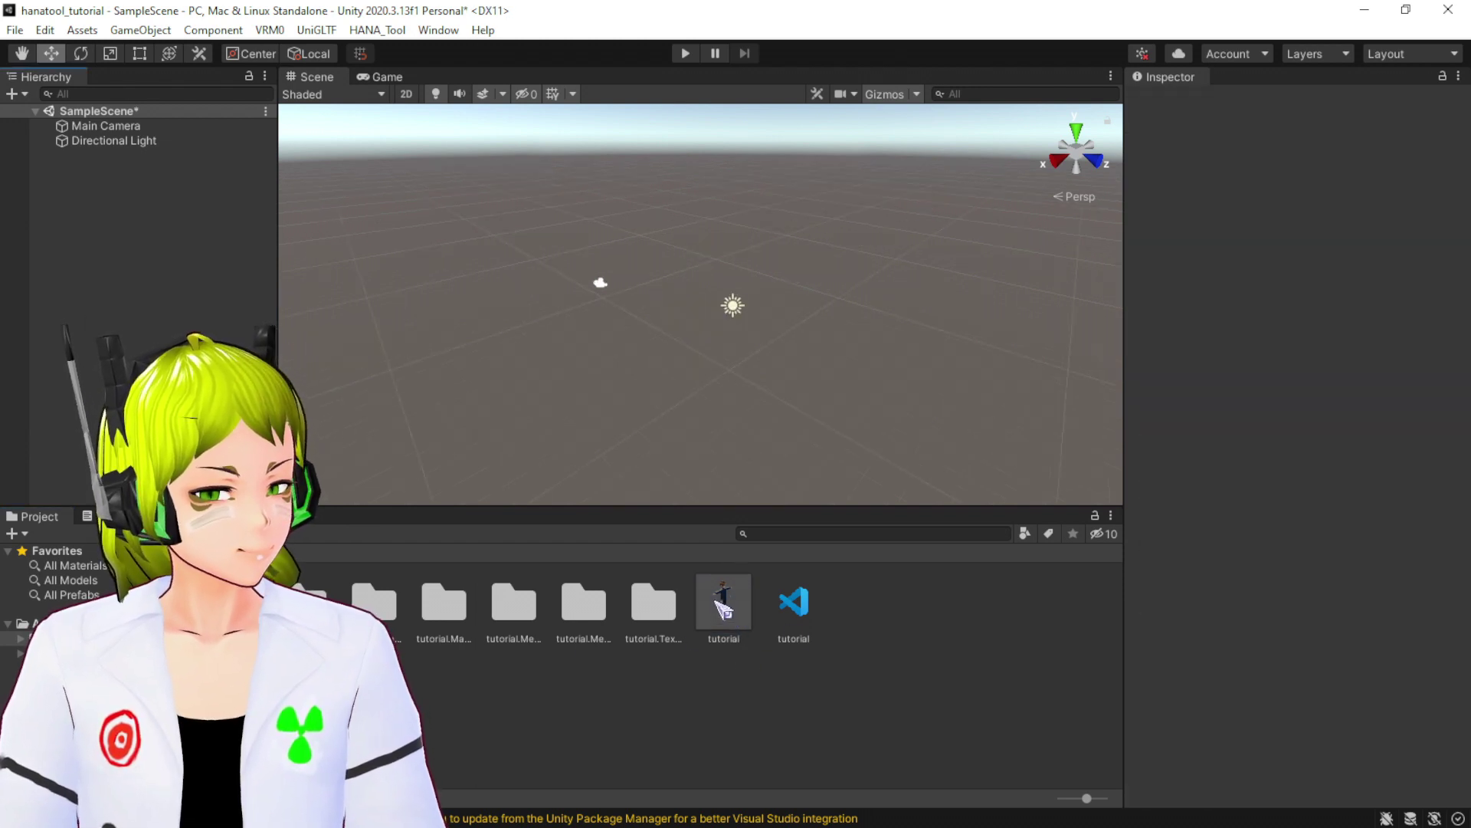
drag(724, 606, 63, 223)
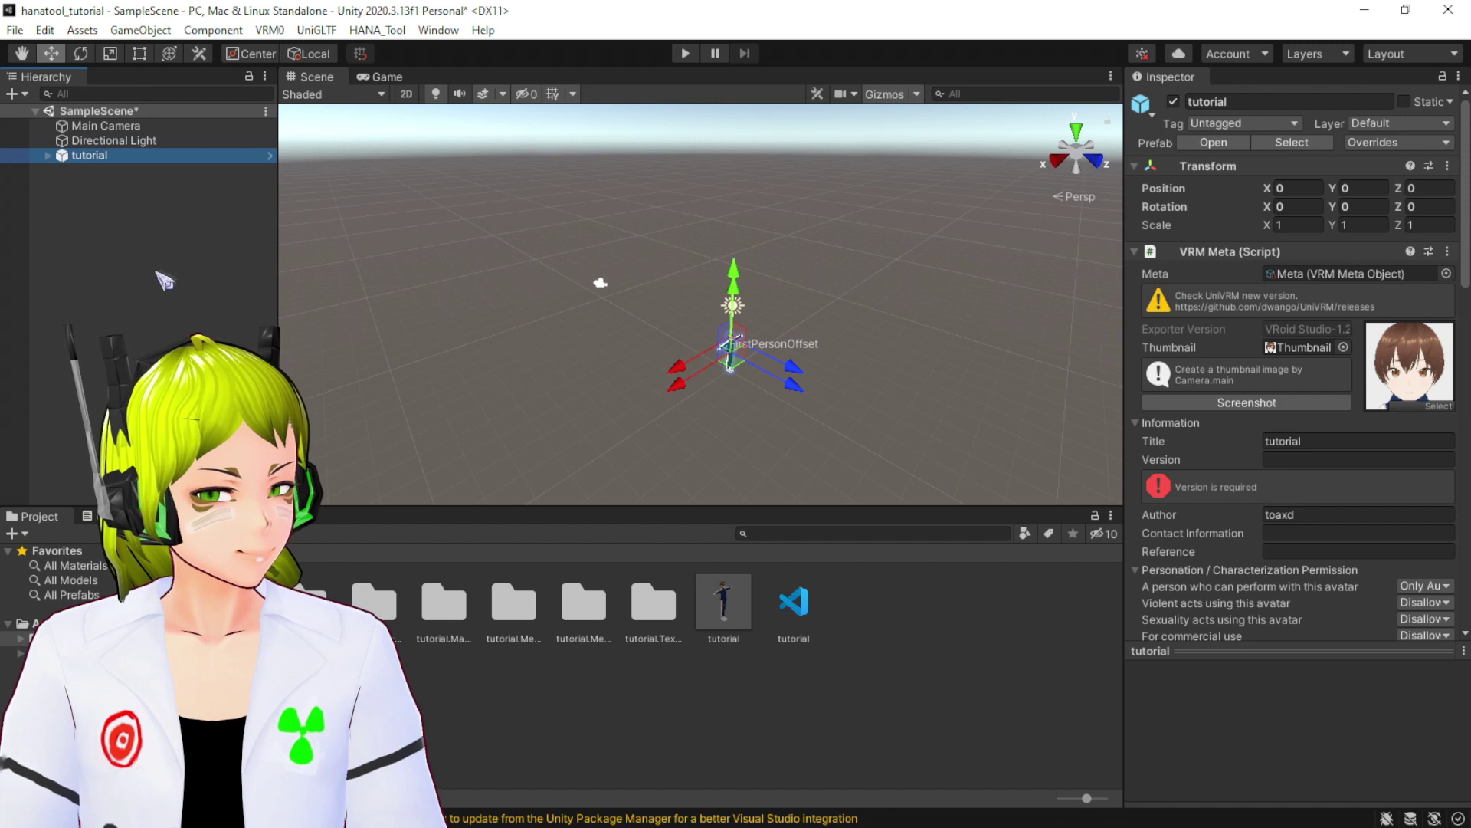
scroll(587, 354, up, 5)
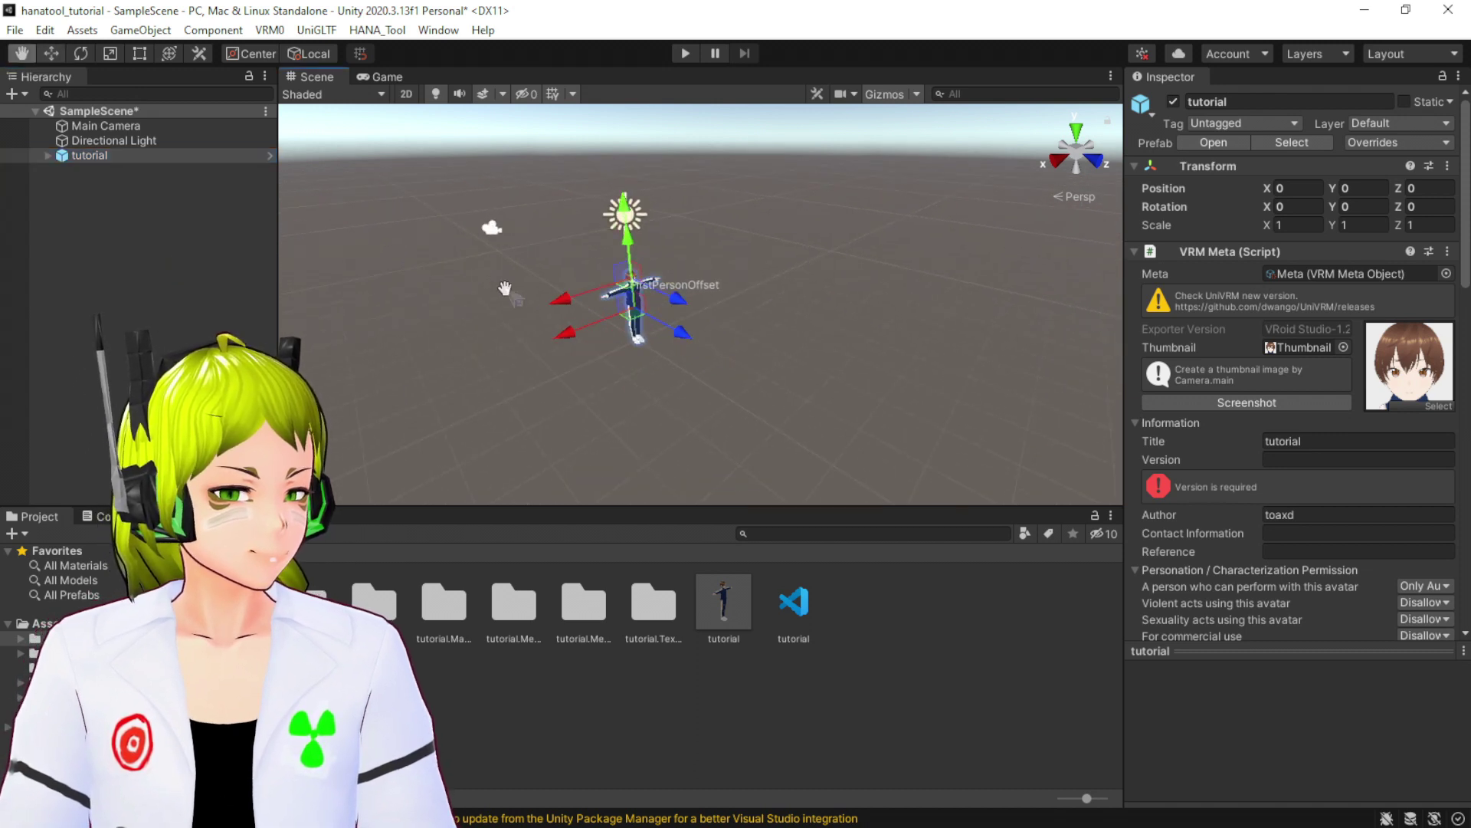
scroll(567, 277, down, 3)
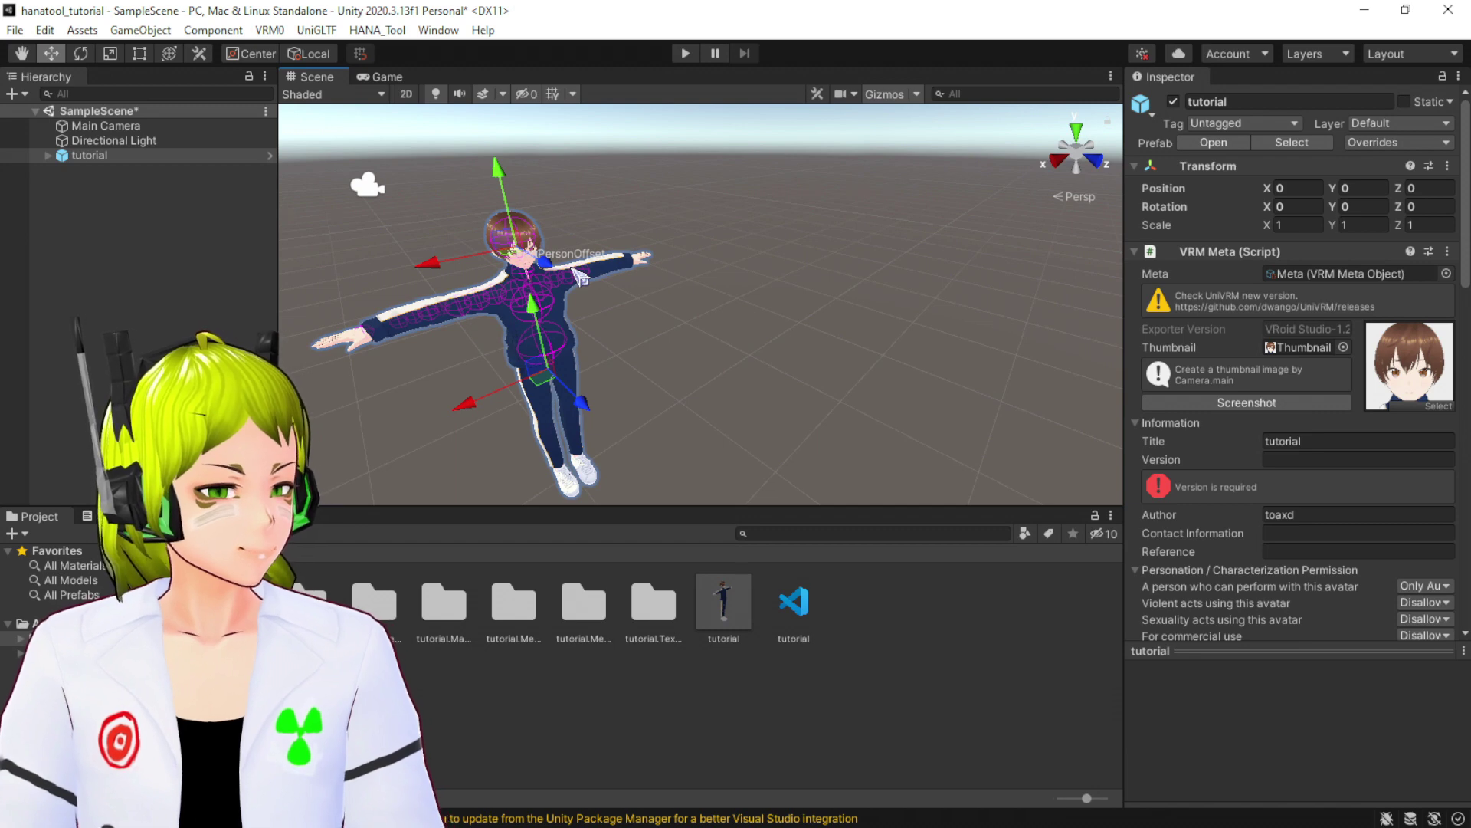
click(49, 156)
click(97, 170)
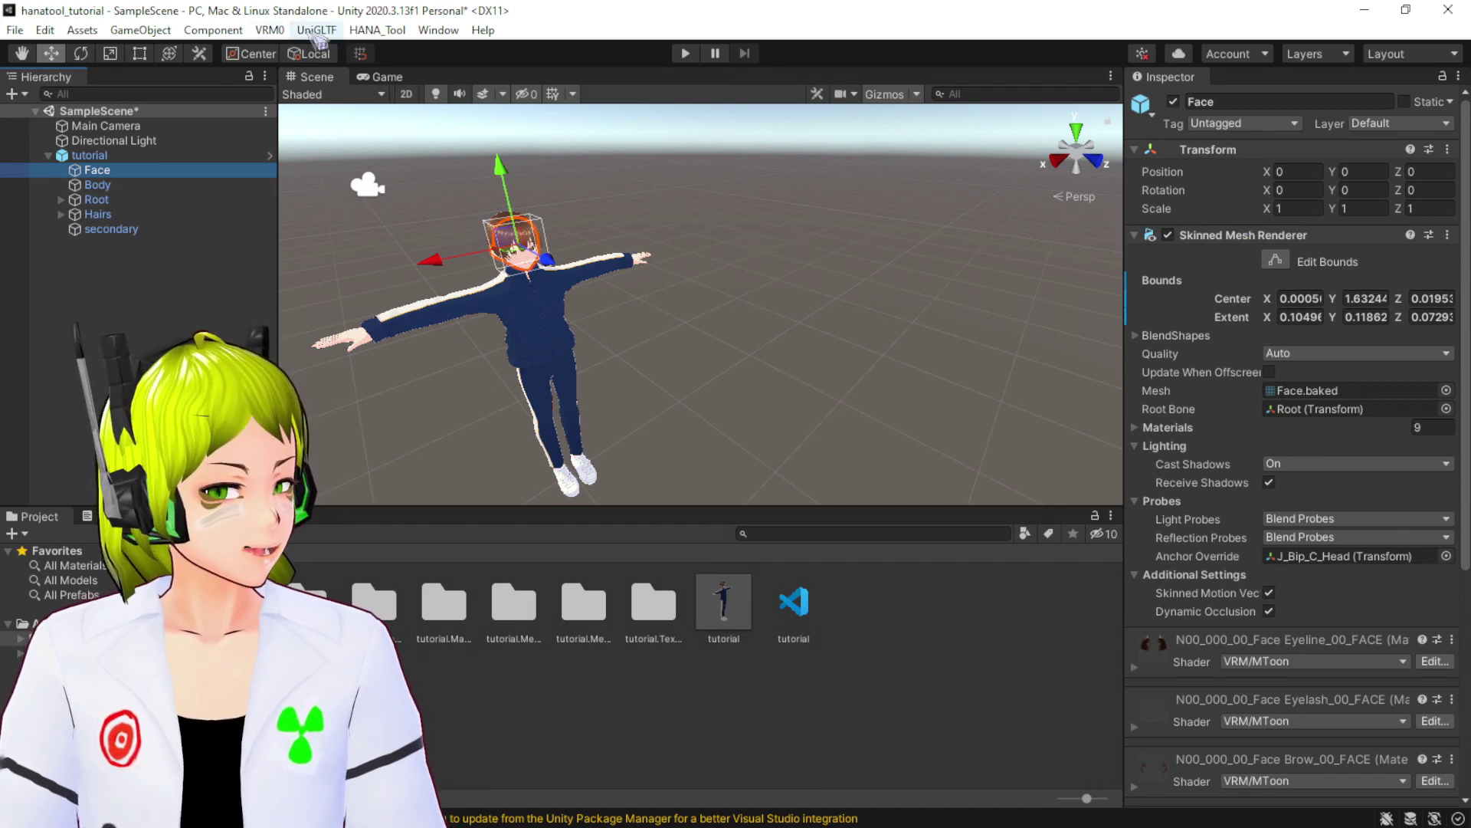
Step: Read PerfectSync_VRoid_v1_0_0_Male blendshapes onto the Face mesh with HANA Tool Reader, creating Face.baked_custom
click(369, 32)
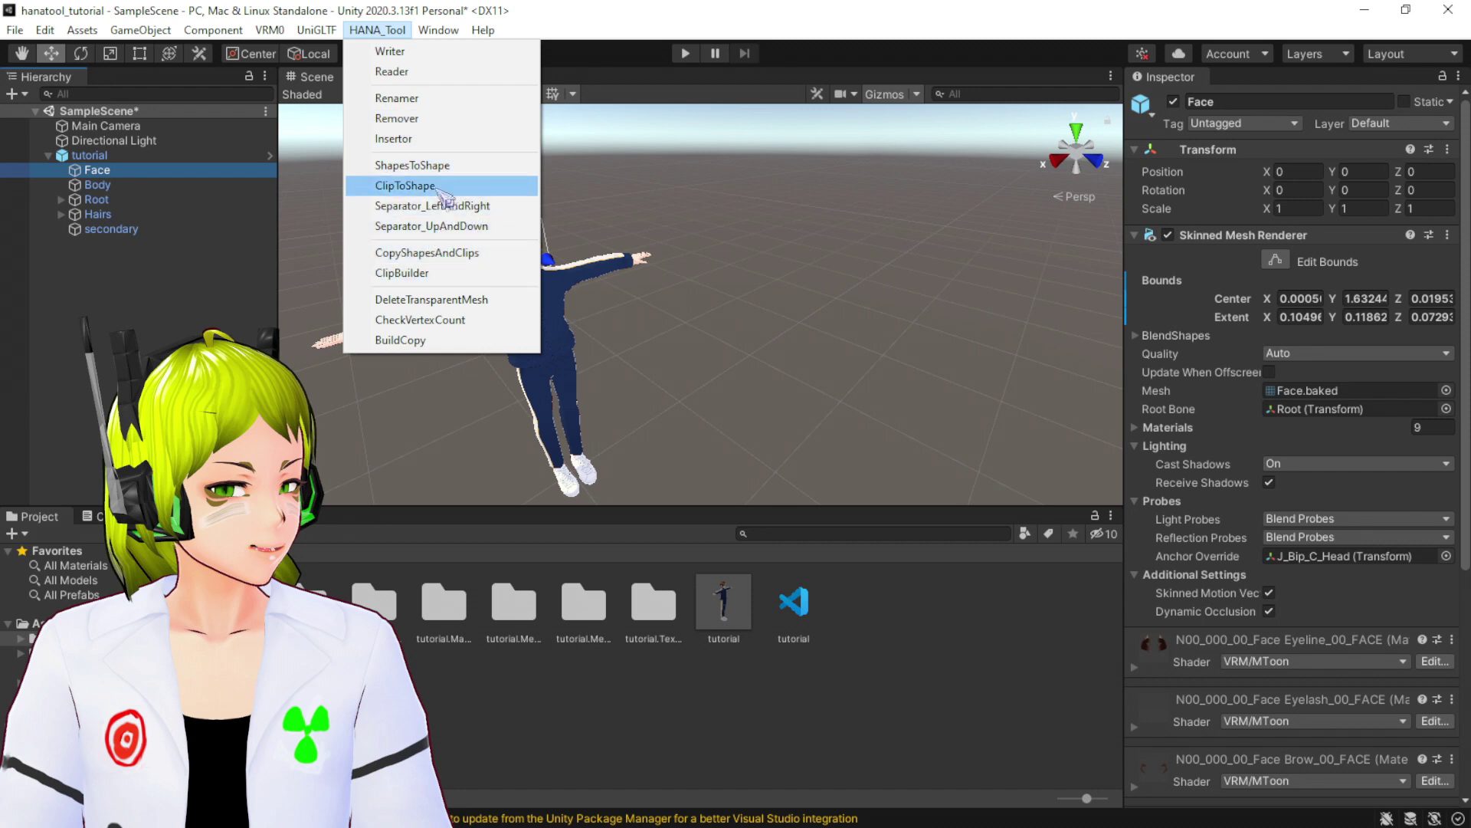
click(411, 74)
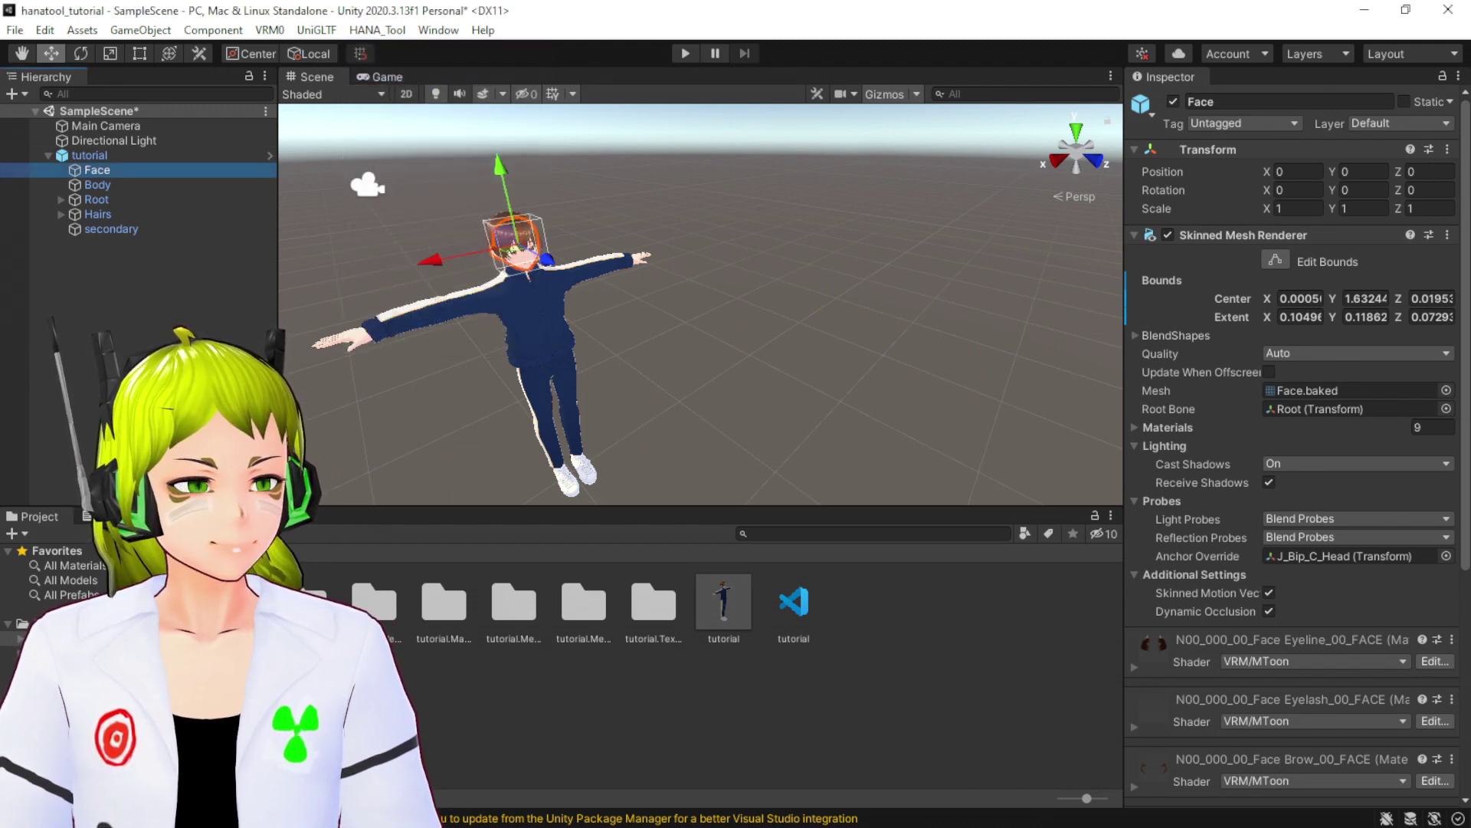
click(374, 30)
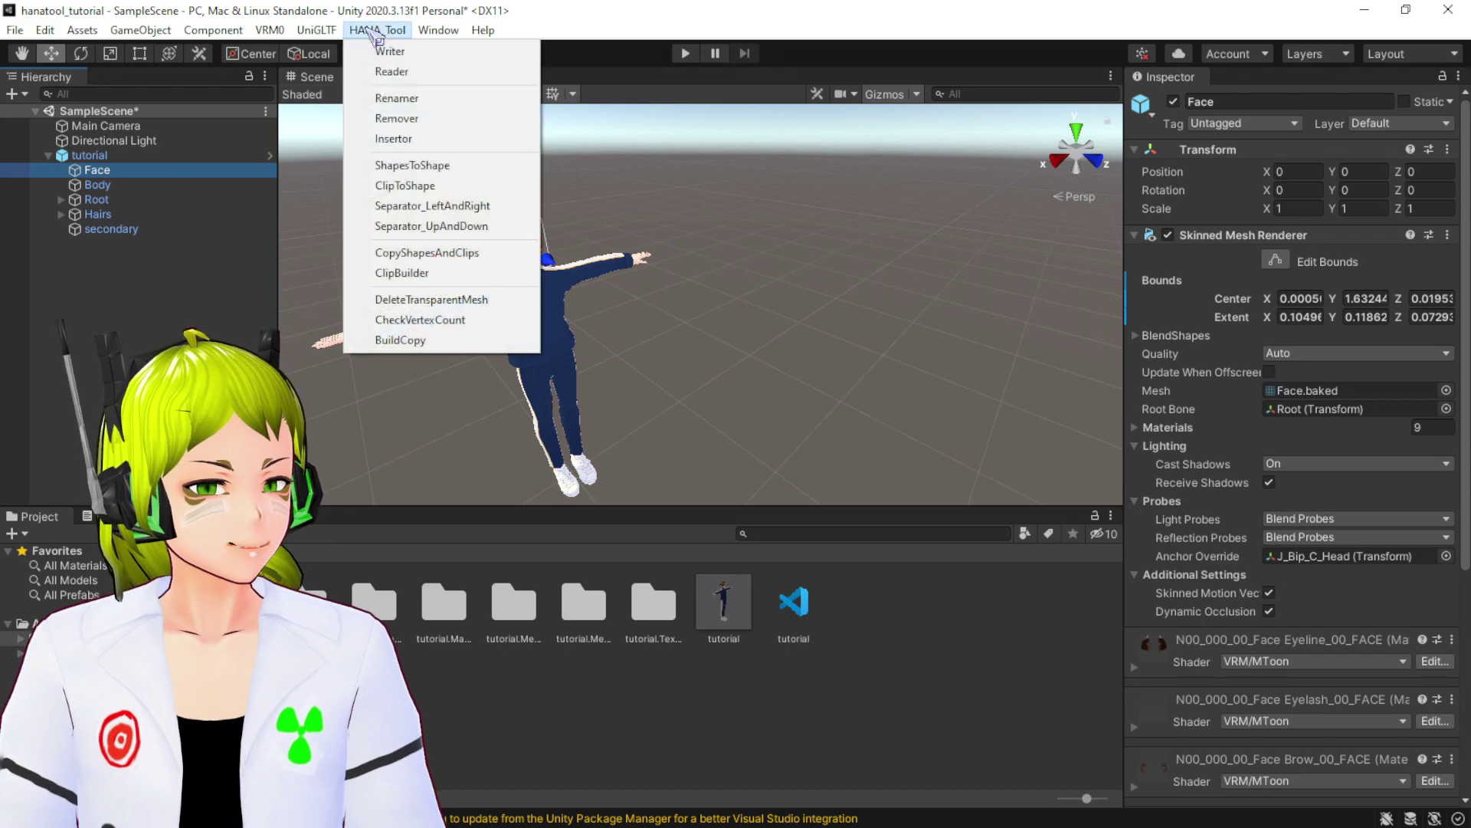
click(406, 72)
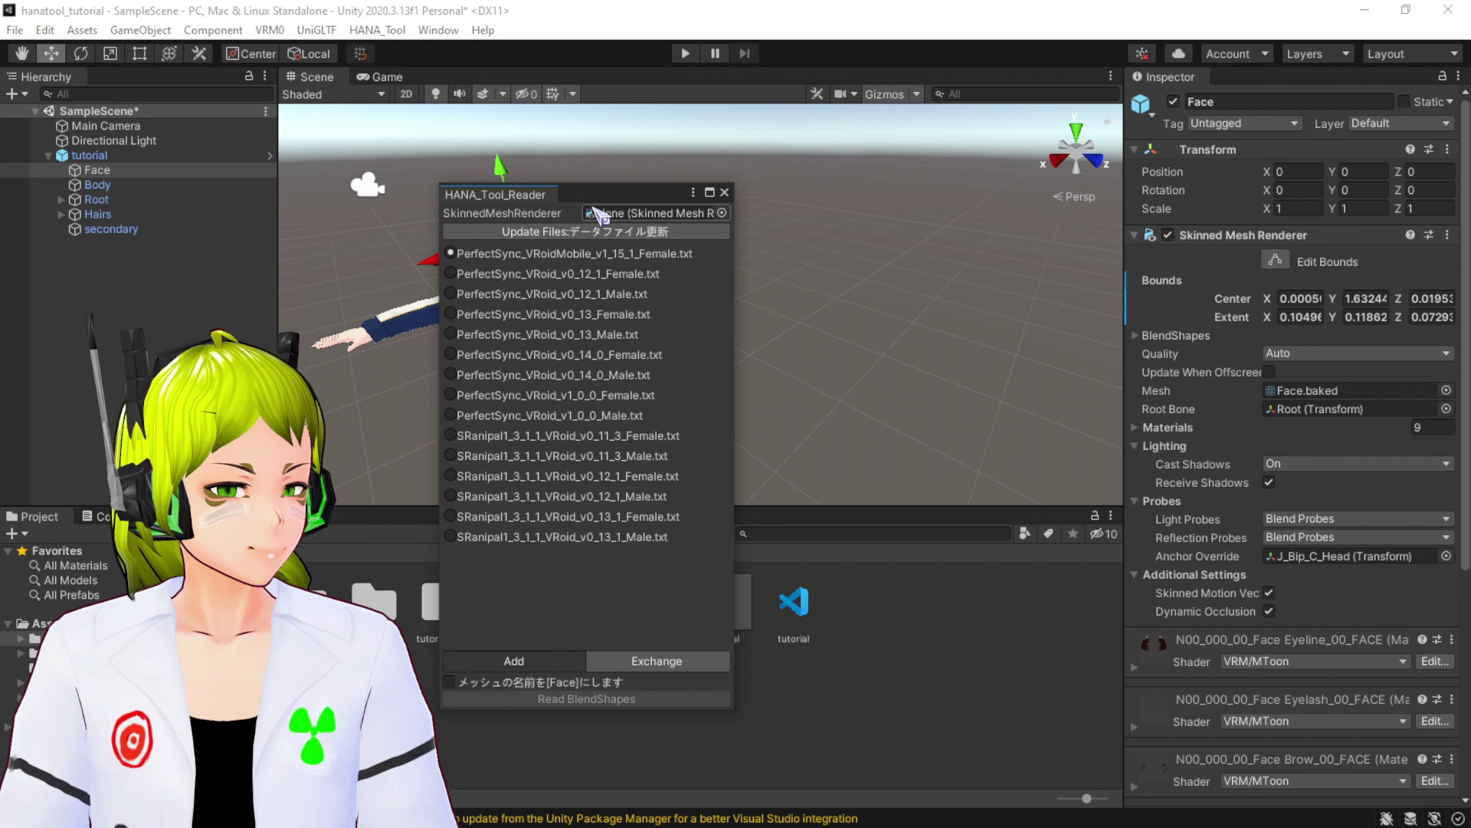
click(722, 213)
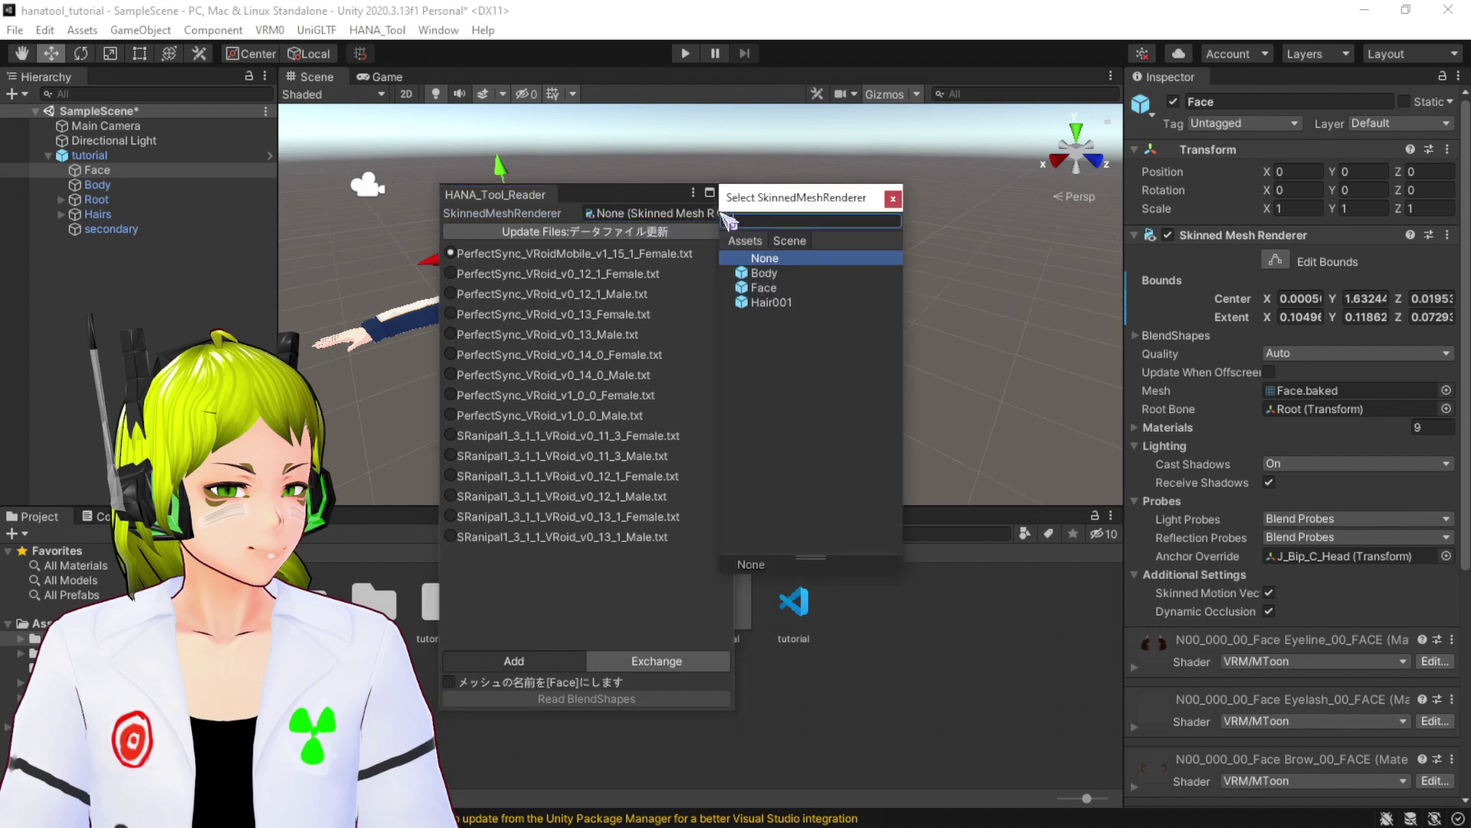
click(766, 288)
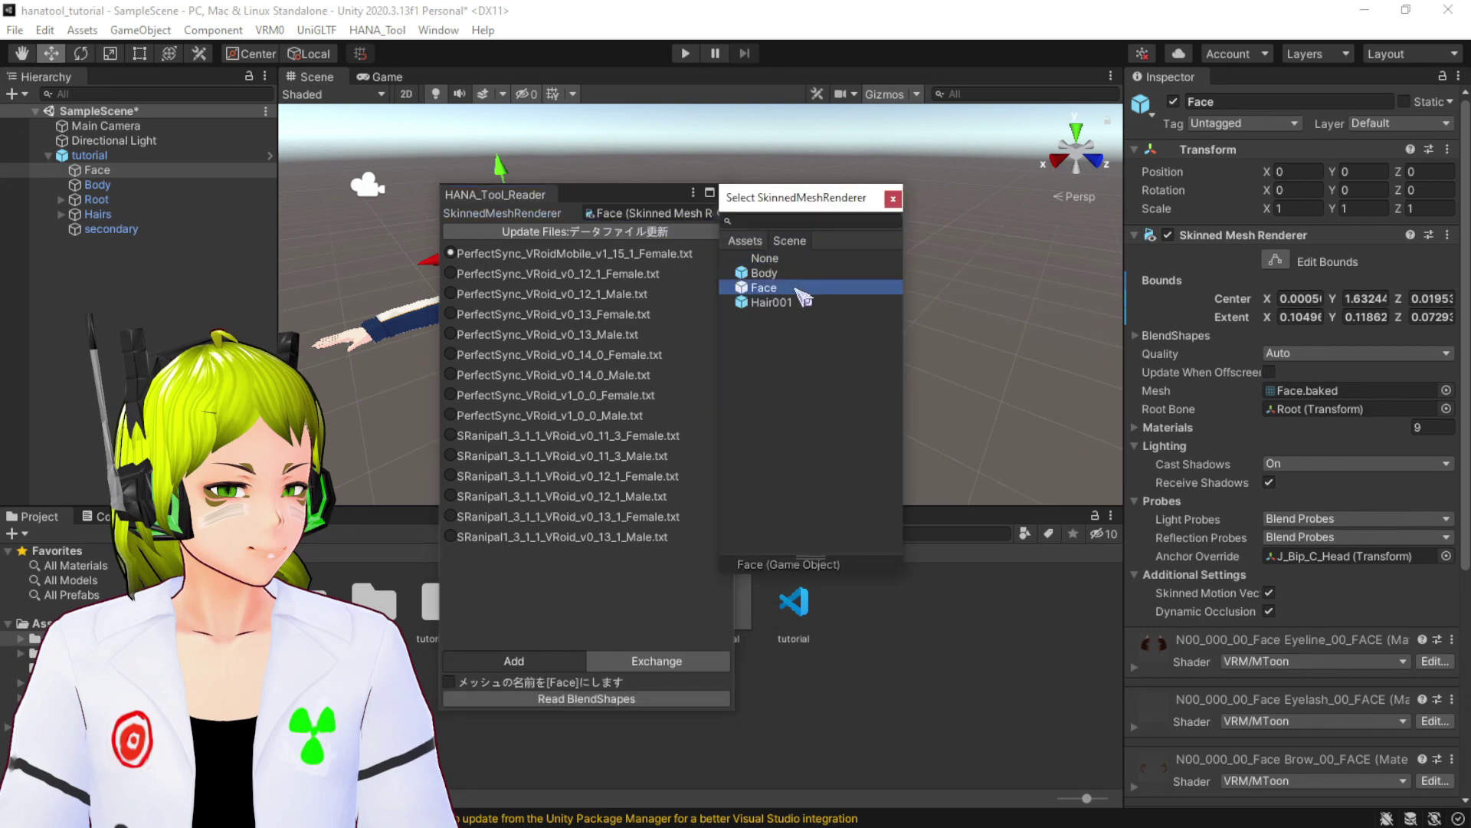
click(893, 199)
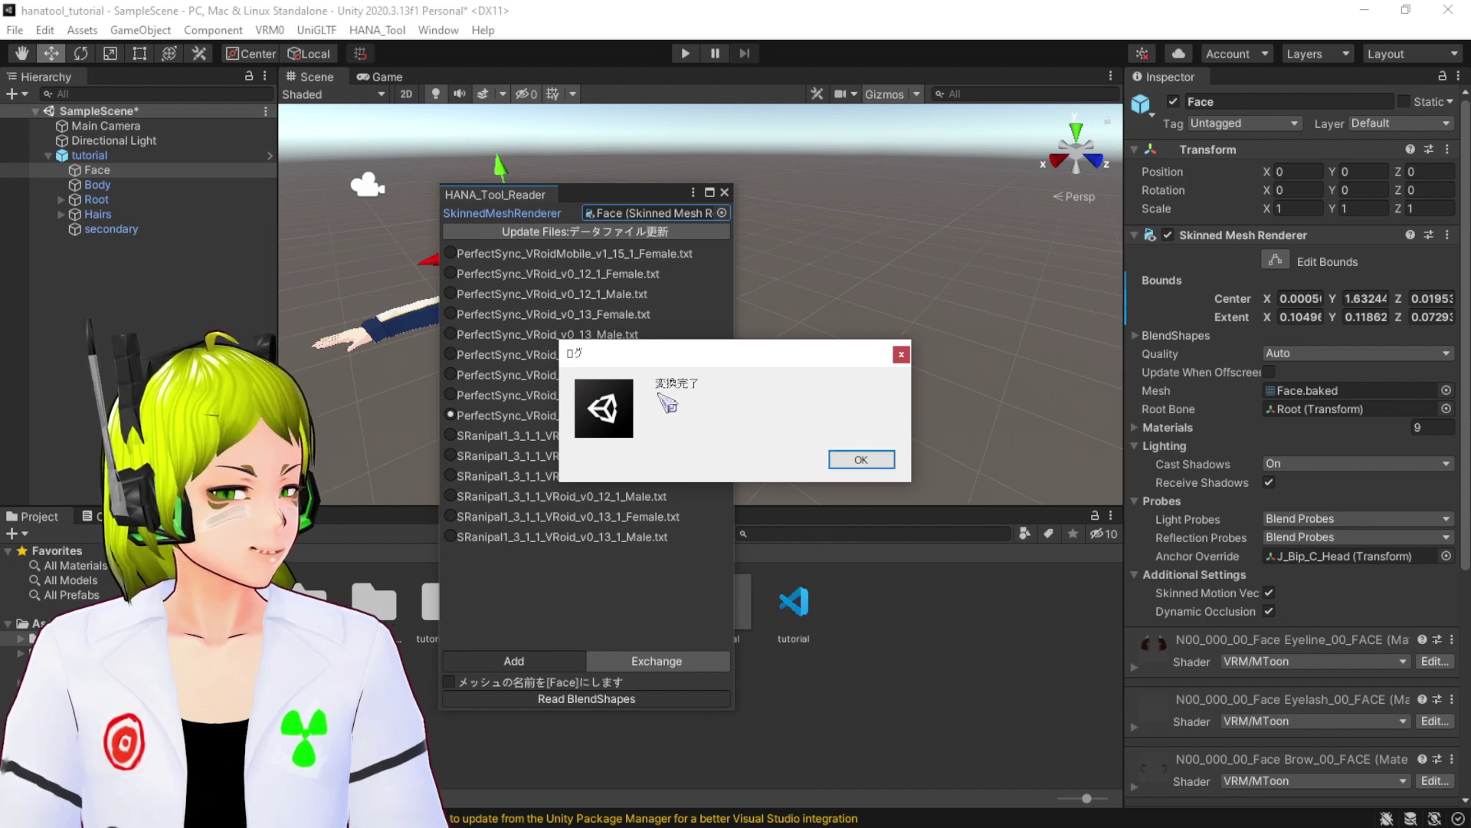
click(862, 460)
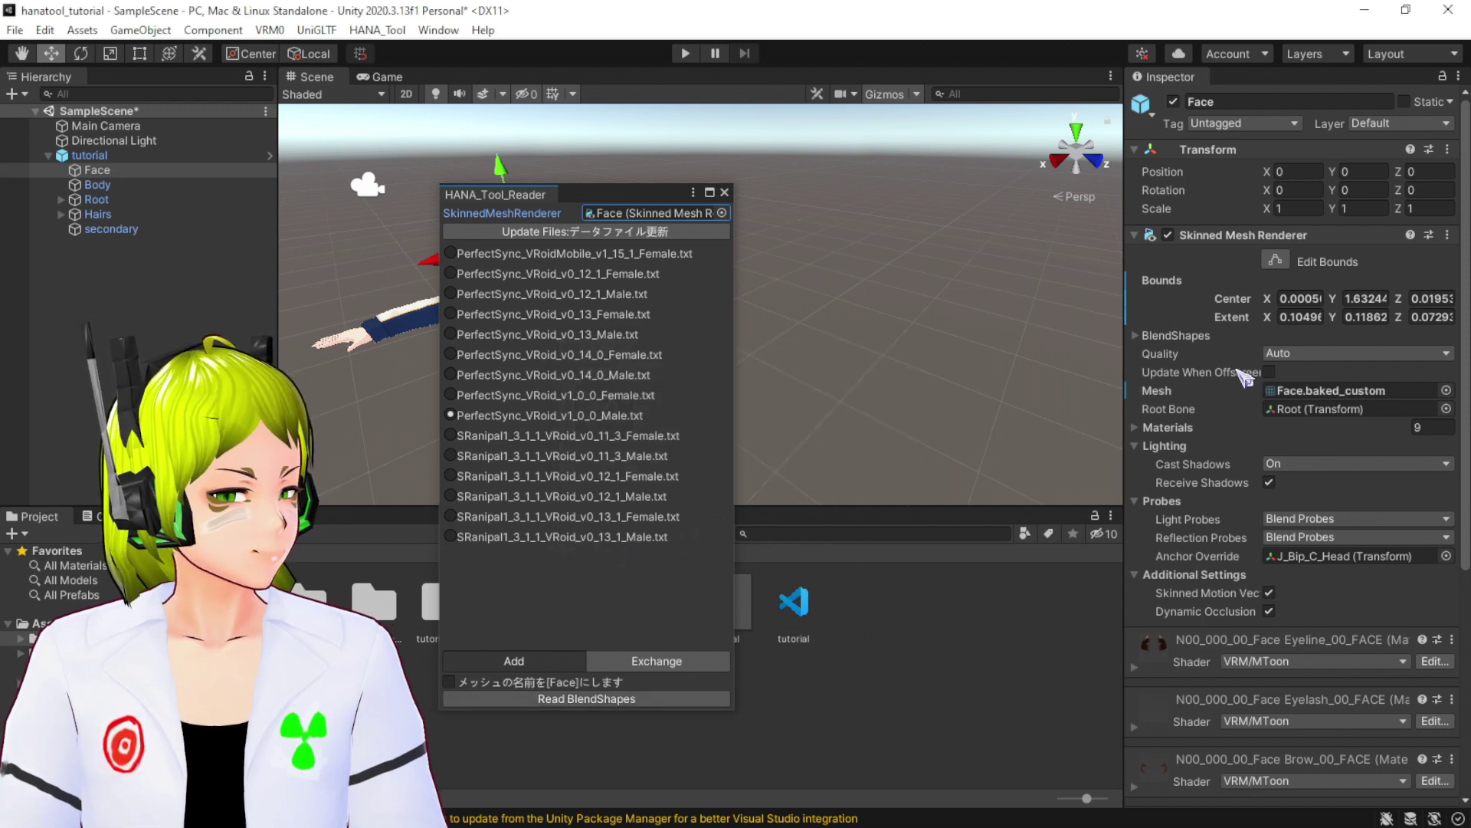
Step: Check the Face mesh's new blendshapes like browInnerUp and jawOpen, then close the Reader window
click(1140, 338)
scroll(1203, 459, down, 20)
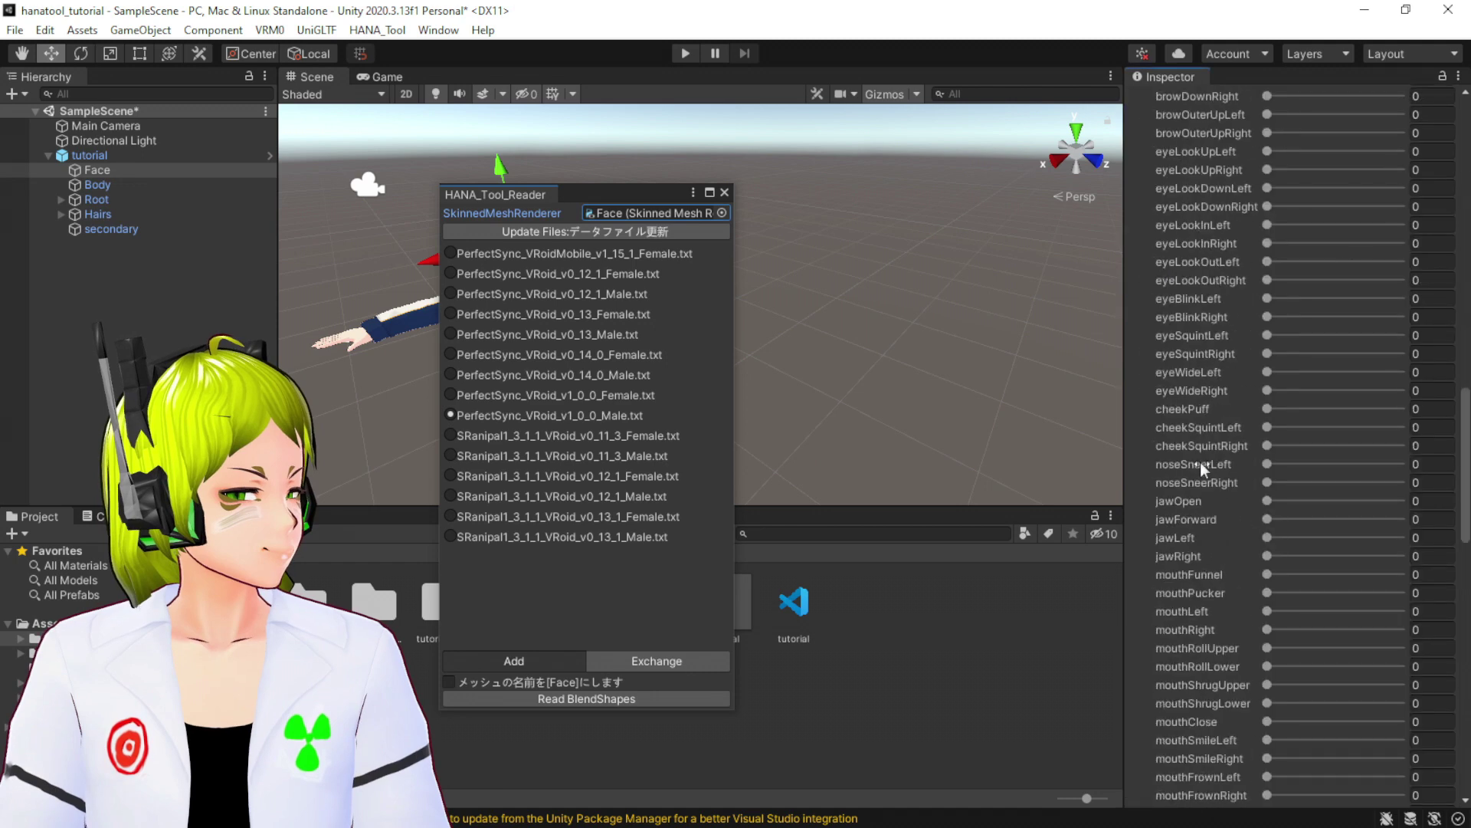
scroll(1210, 481, up, 20)
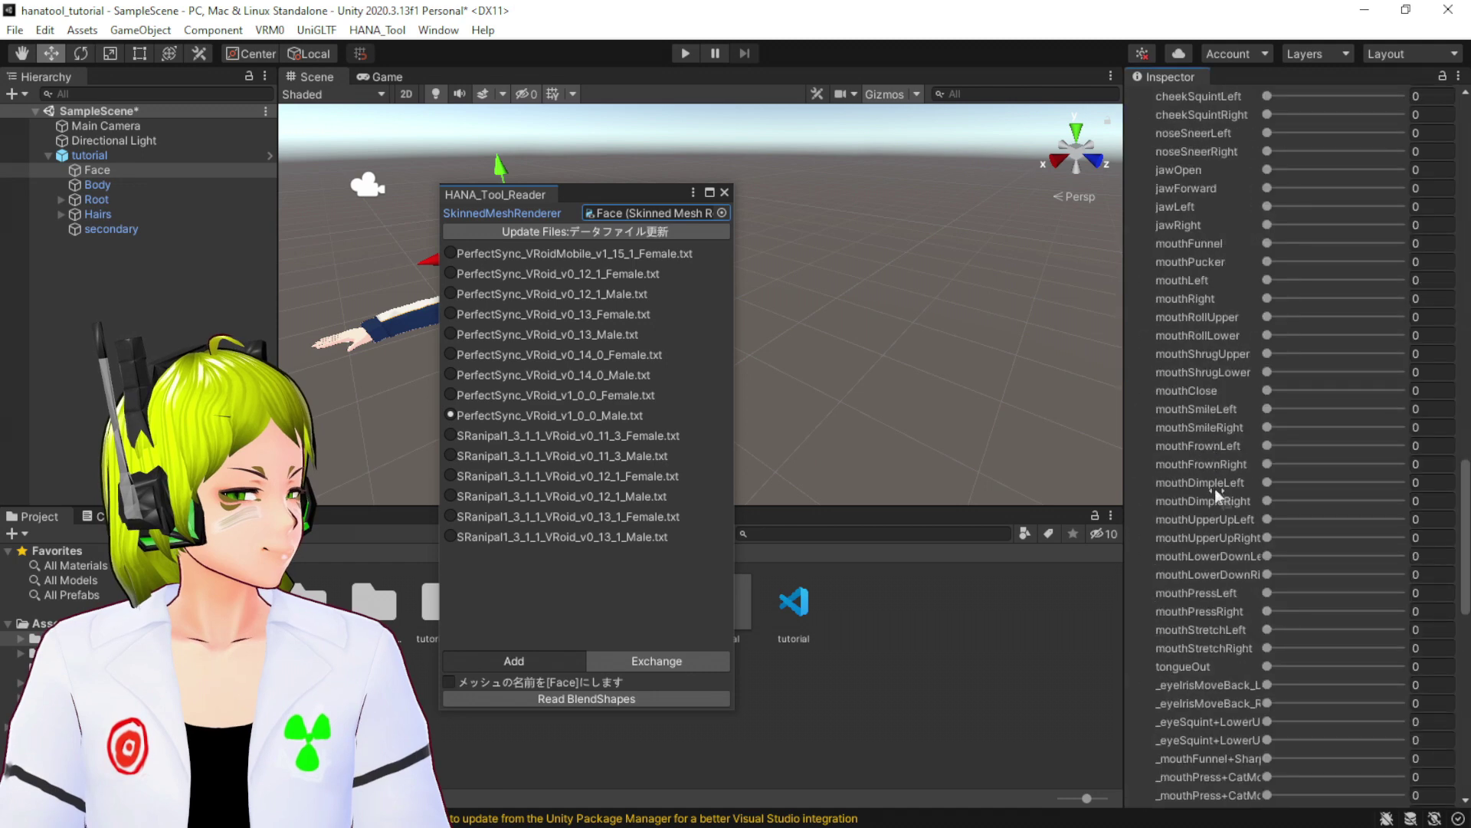
scroll(1212, 452, up, 12)
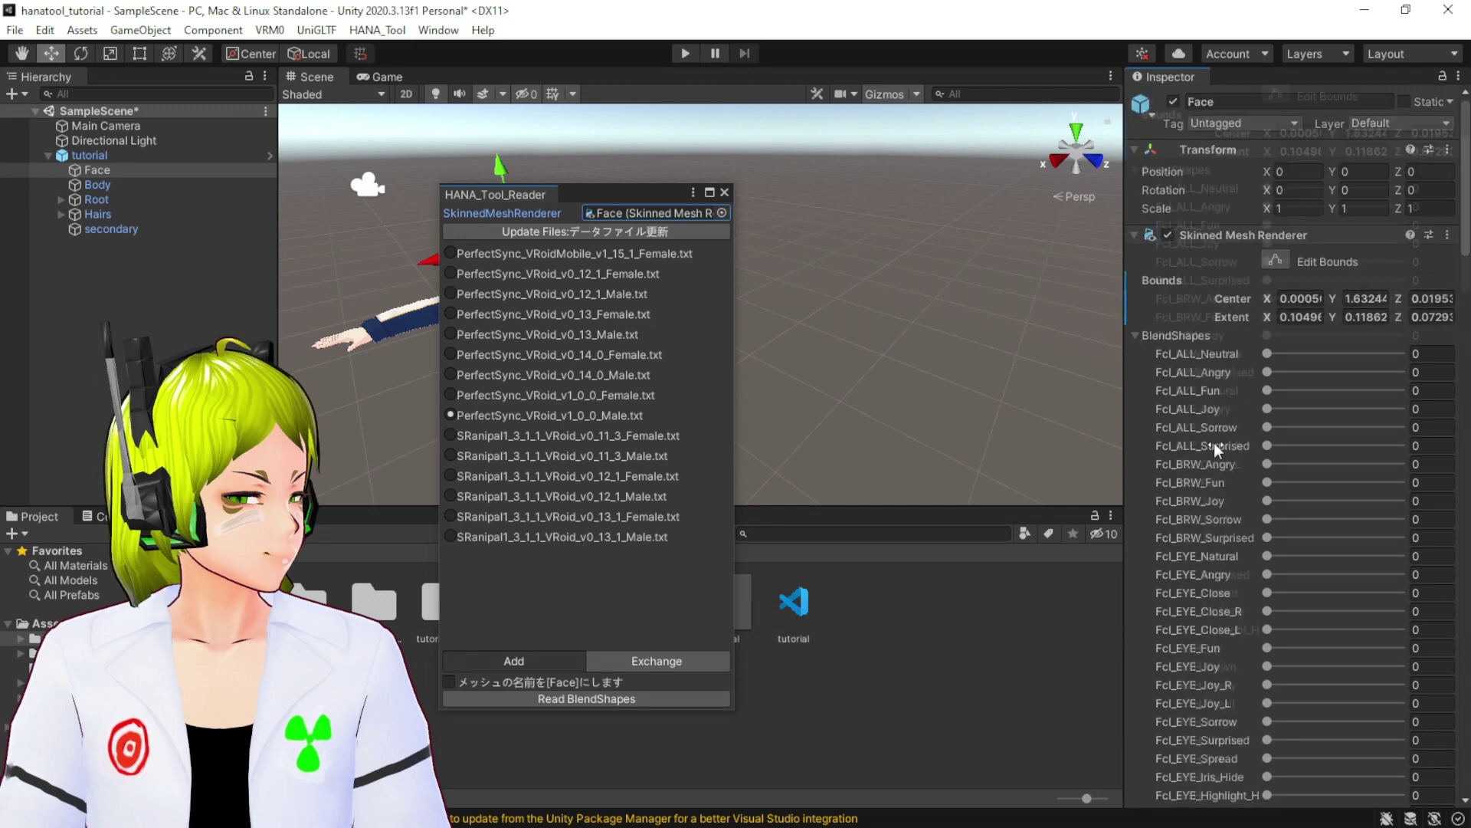
scroll(1202, 377, down, 4)
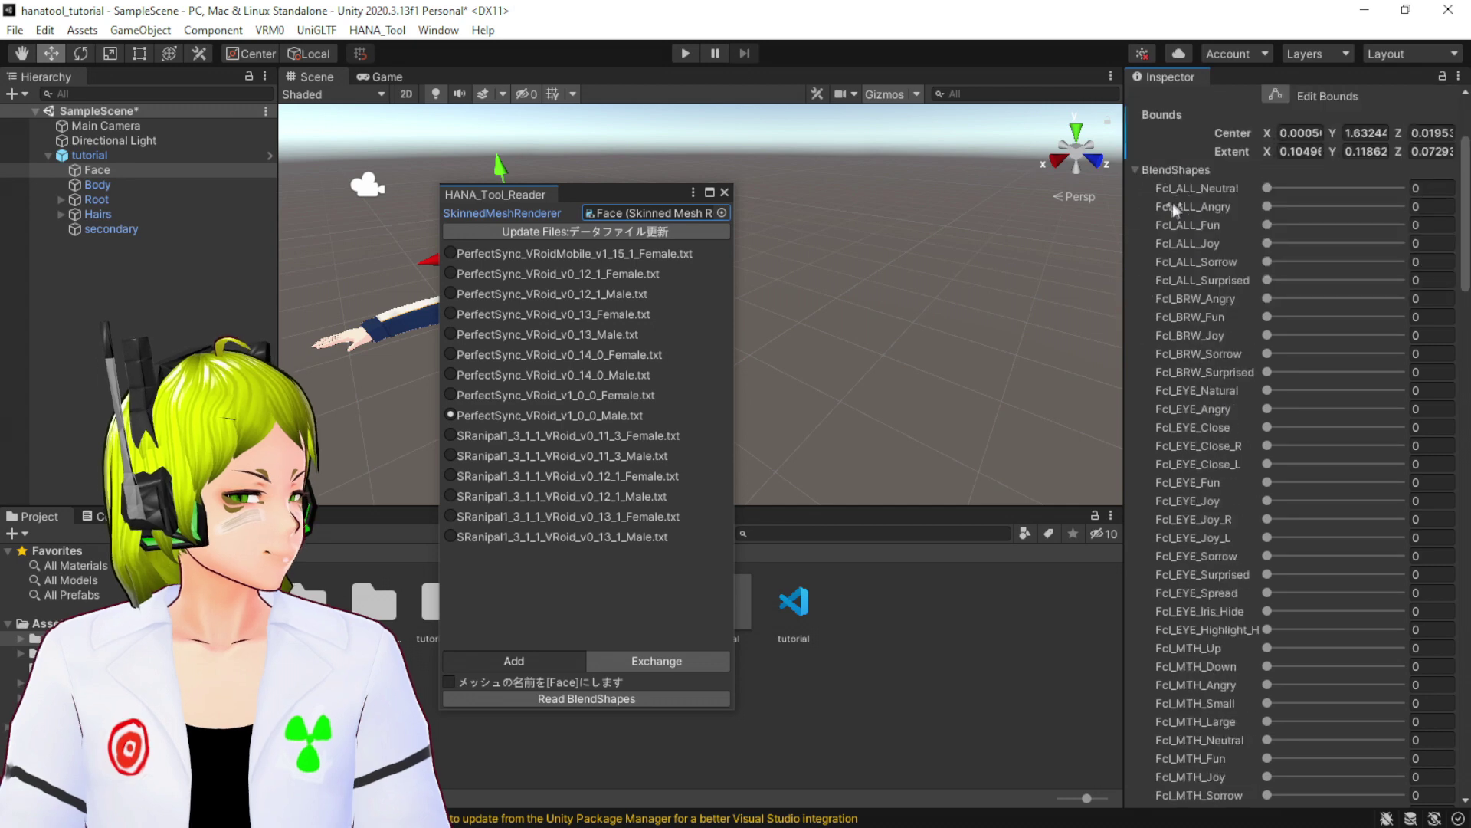
scroll(1193, 307, down, 15)
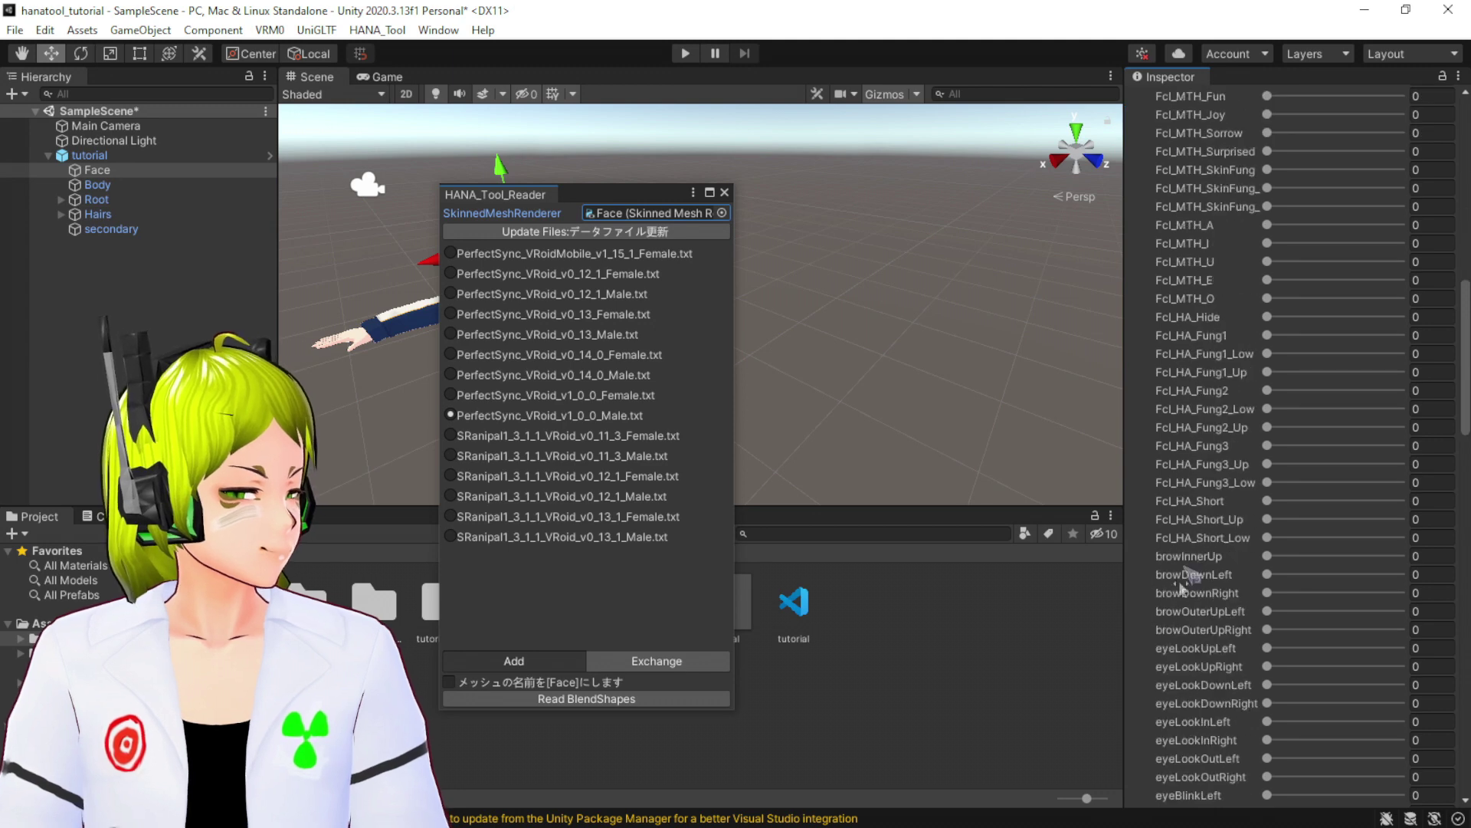
scroll(1196, 498, down, 20)
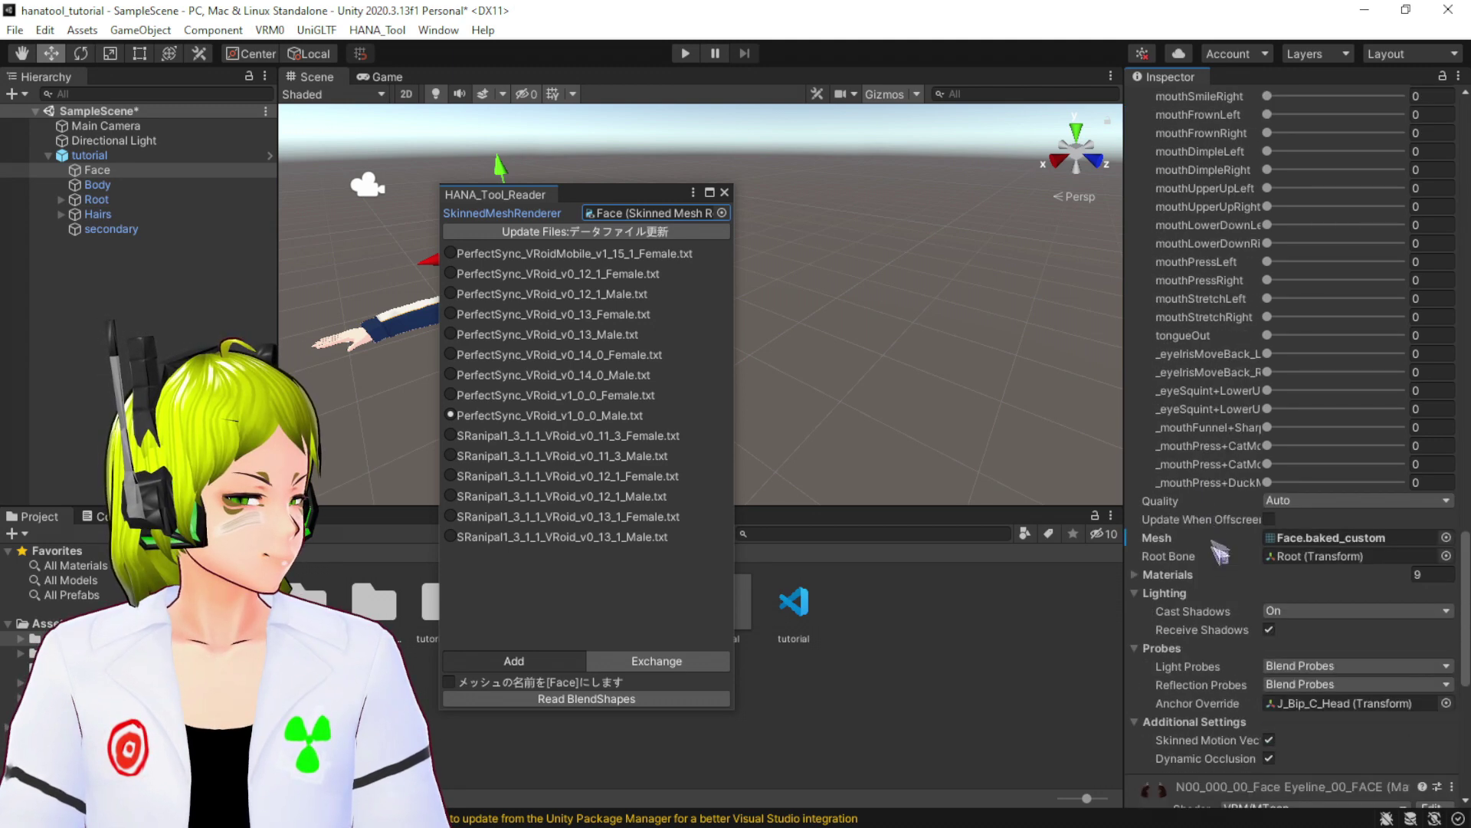
scroll(1211, 460, up, 8)
scroll(1210, 452, up, 6)
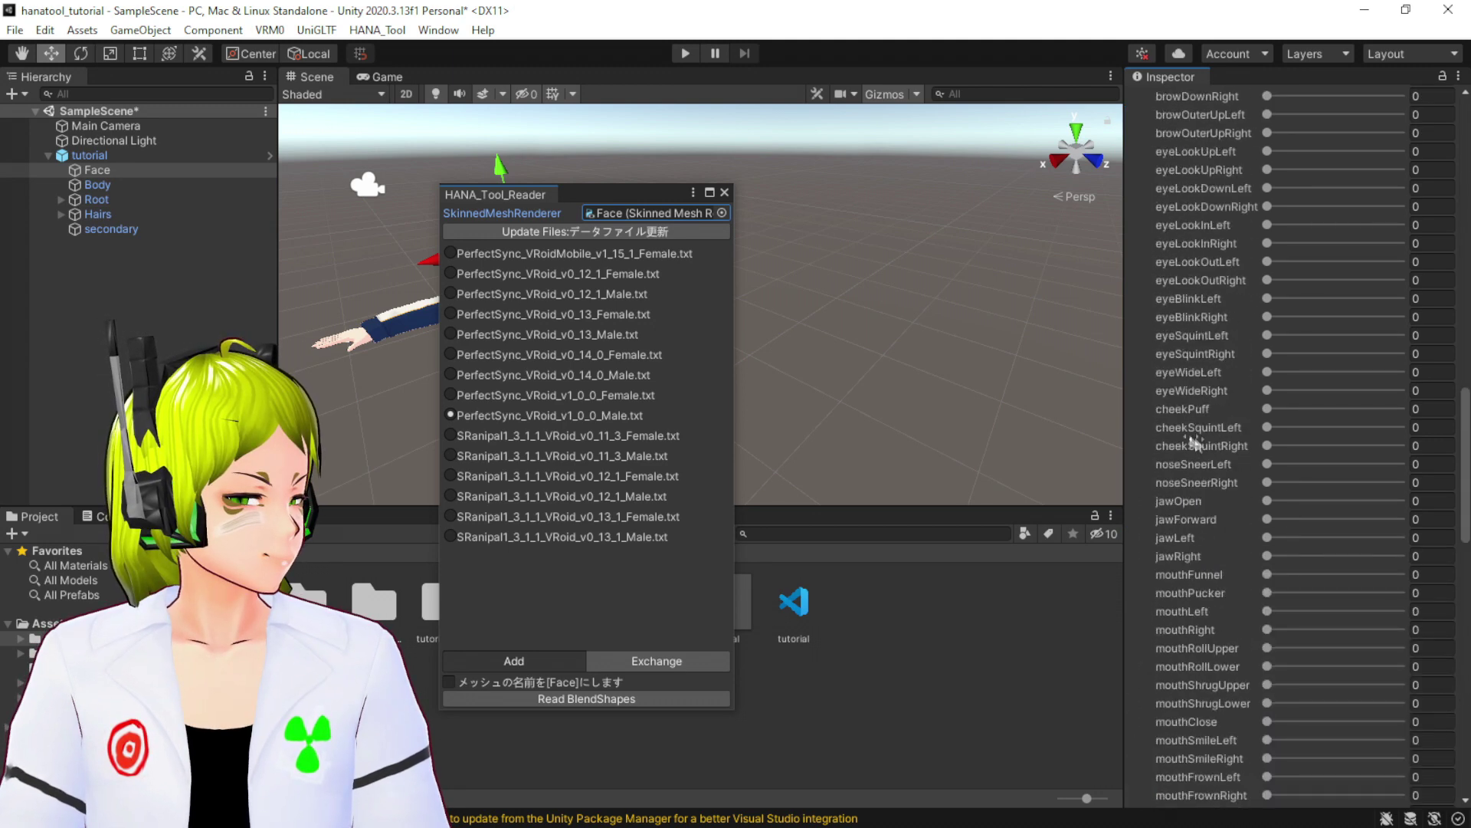
click(724, 193)
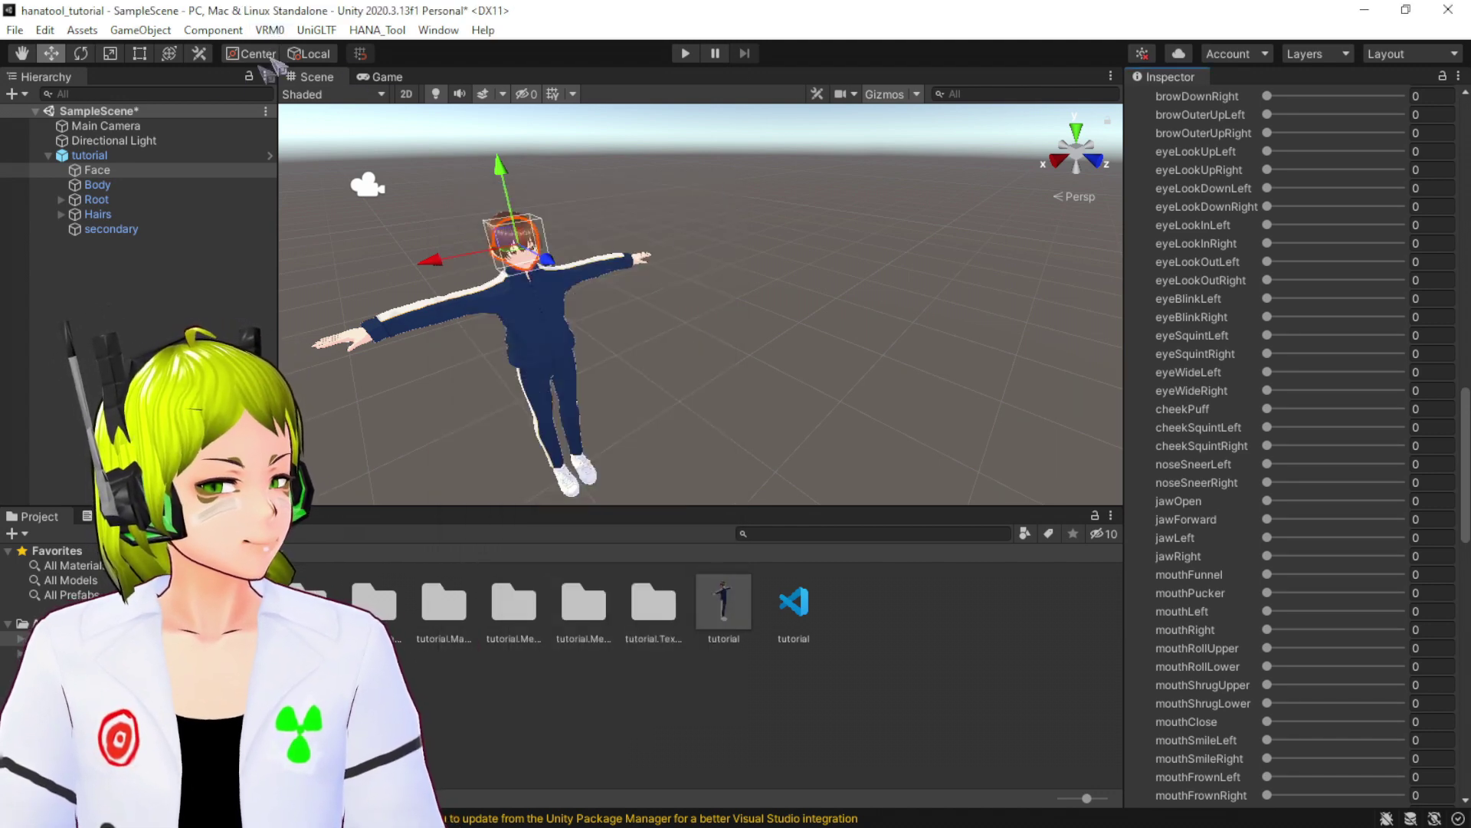
Step: Open HANA Tool's ClipBuilder and assign the tutorial avatar as its target
click(279, 29)
mouse_move(377, 30)
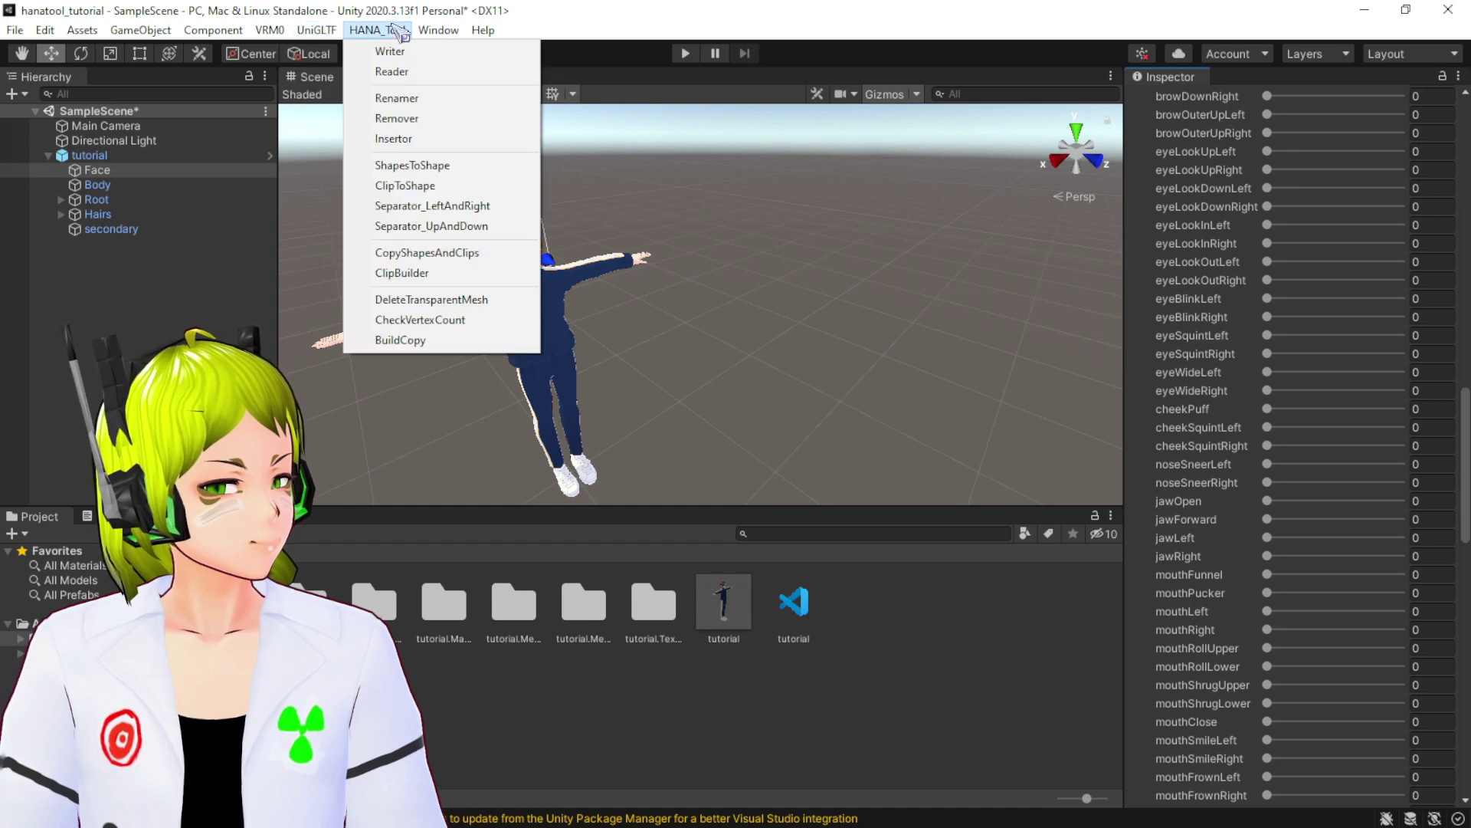
click(387, 273)
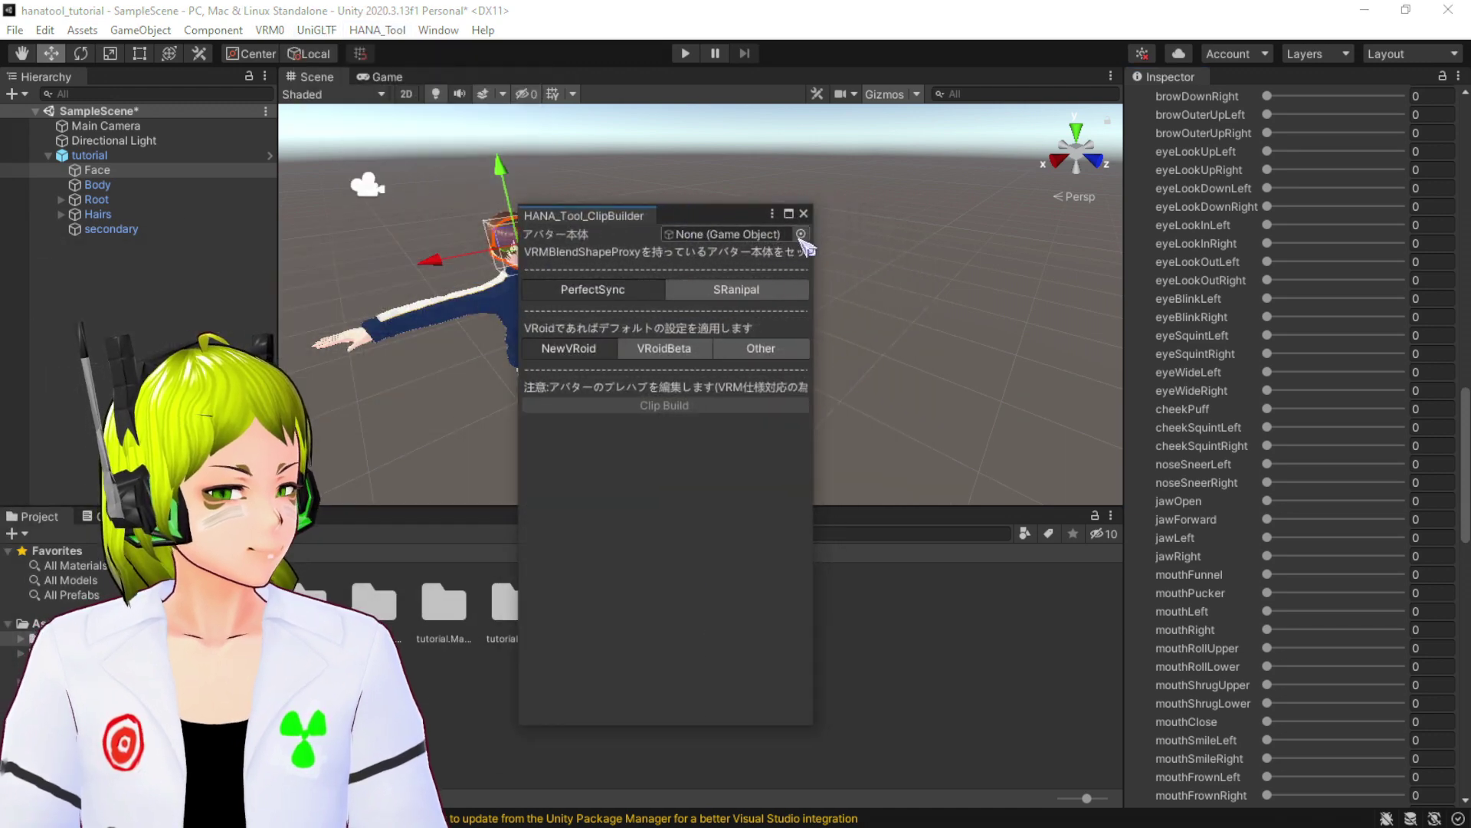
click(796, 235)
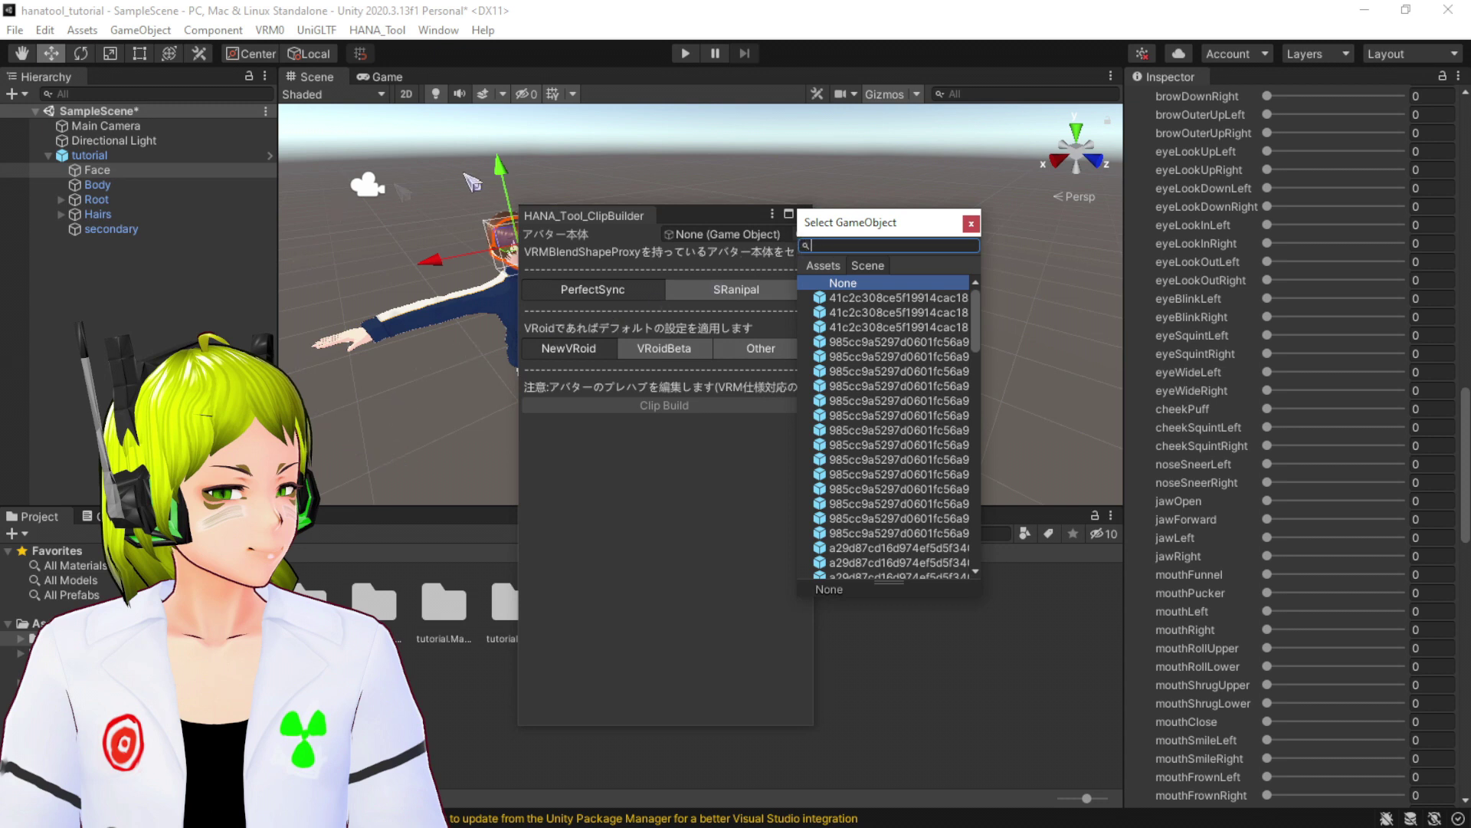
drag(721, 219, 434, 205)
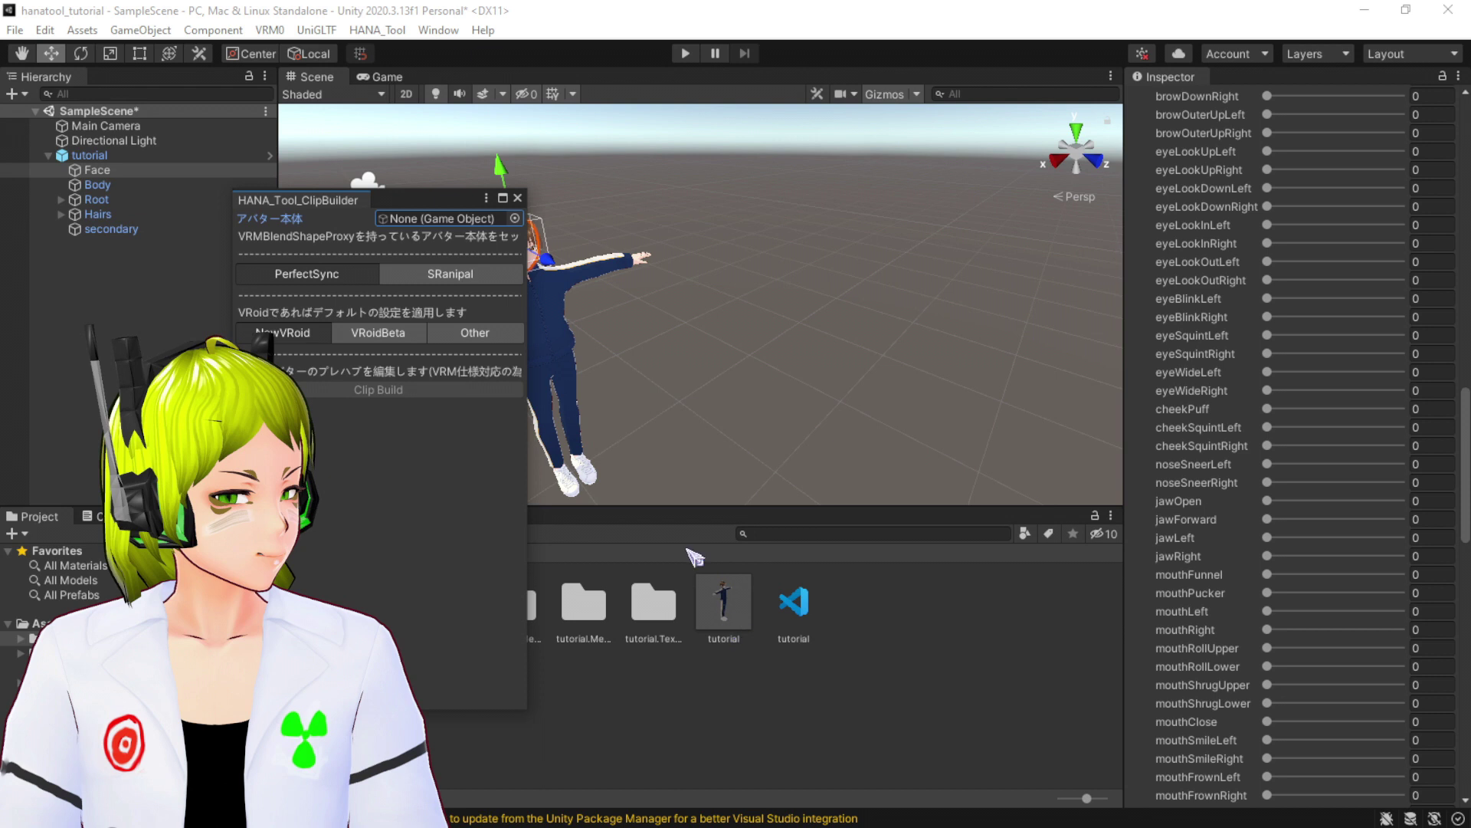
click(515, 219)
scroll(594, 338, down, 12)
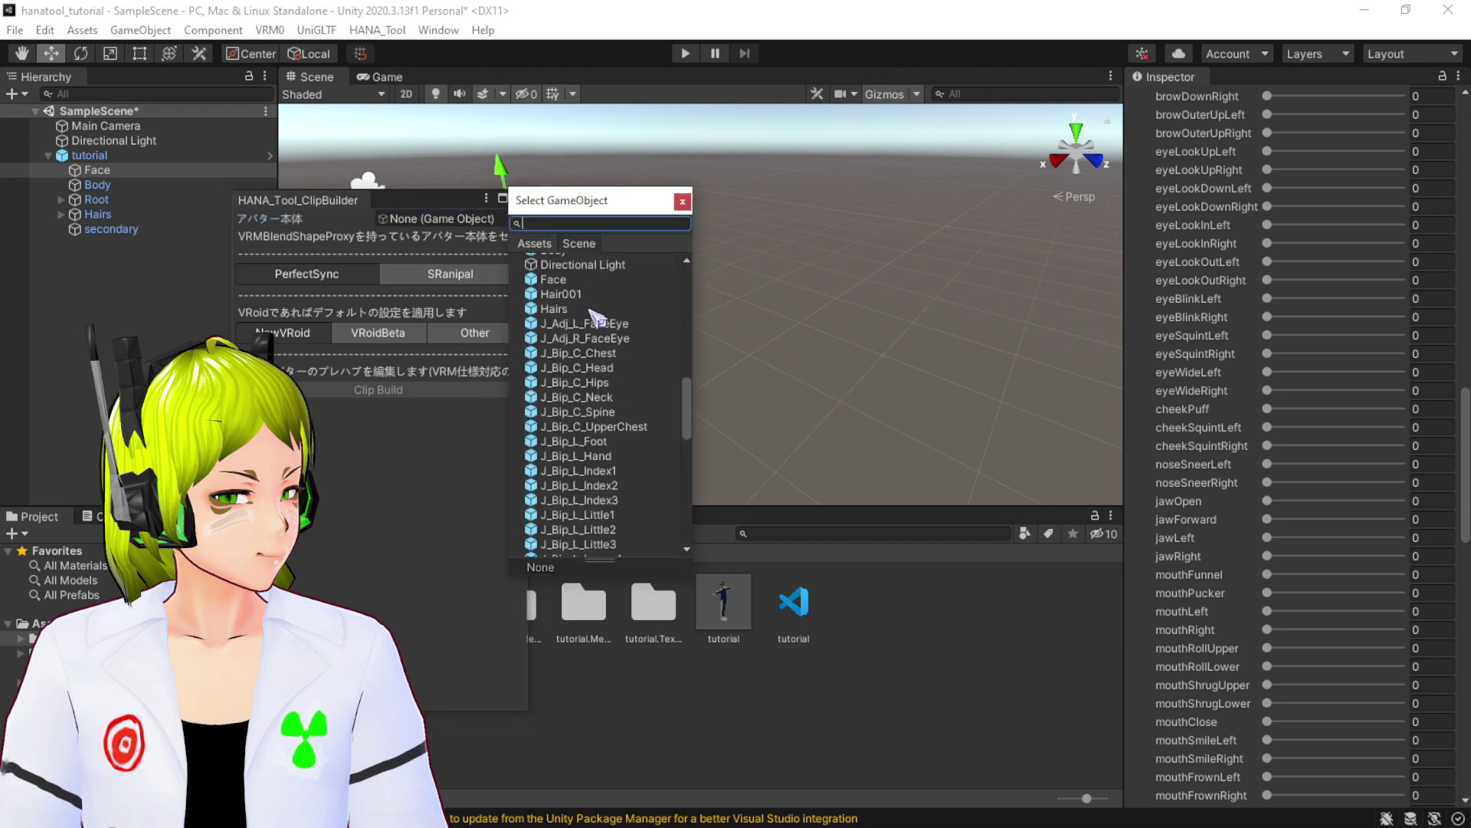
scroll(597, 337, down, 15)
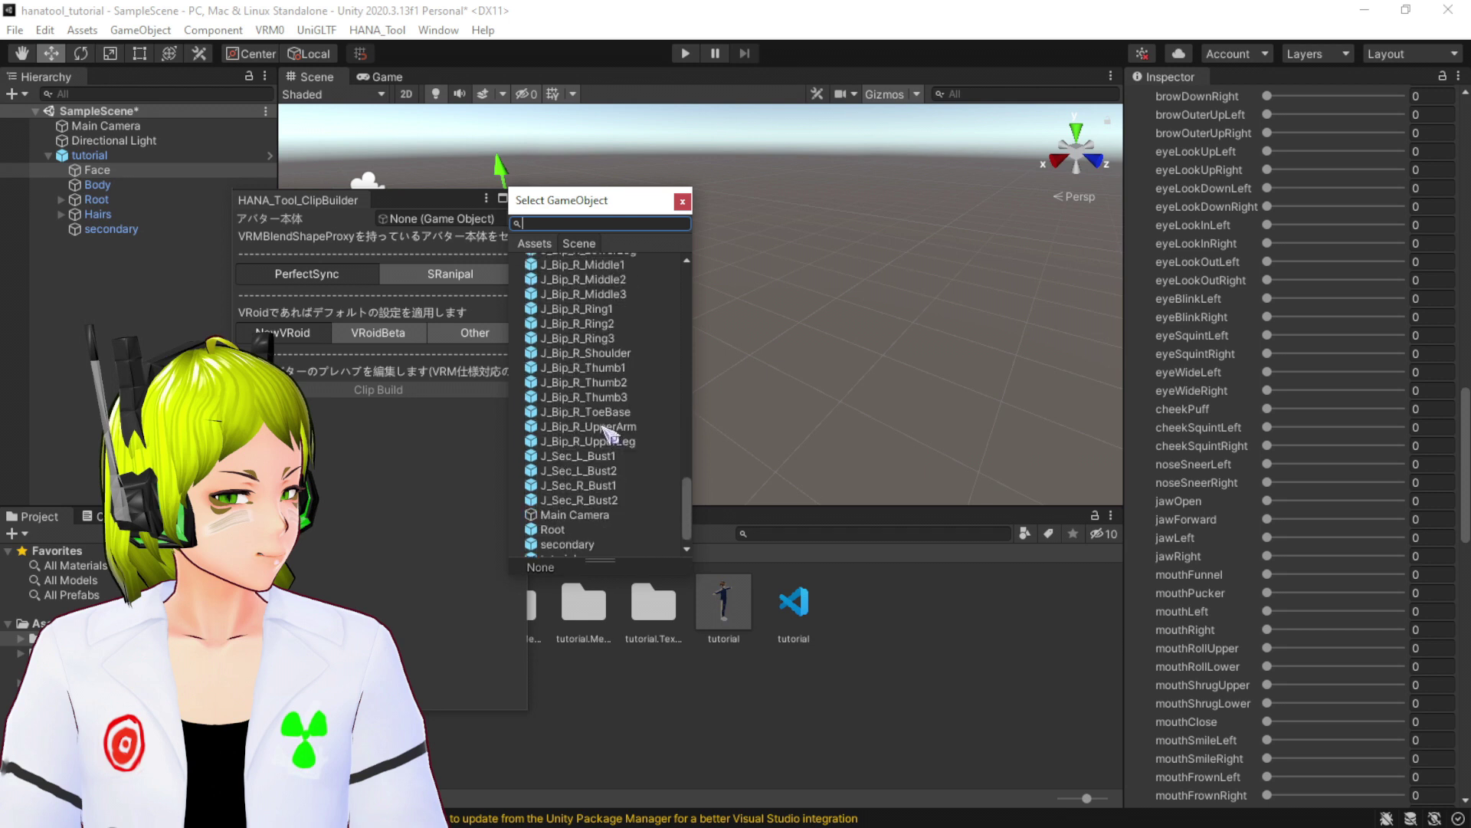
scroll(609, 434, down, 1)
click(568, 549)
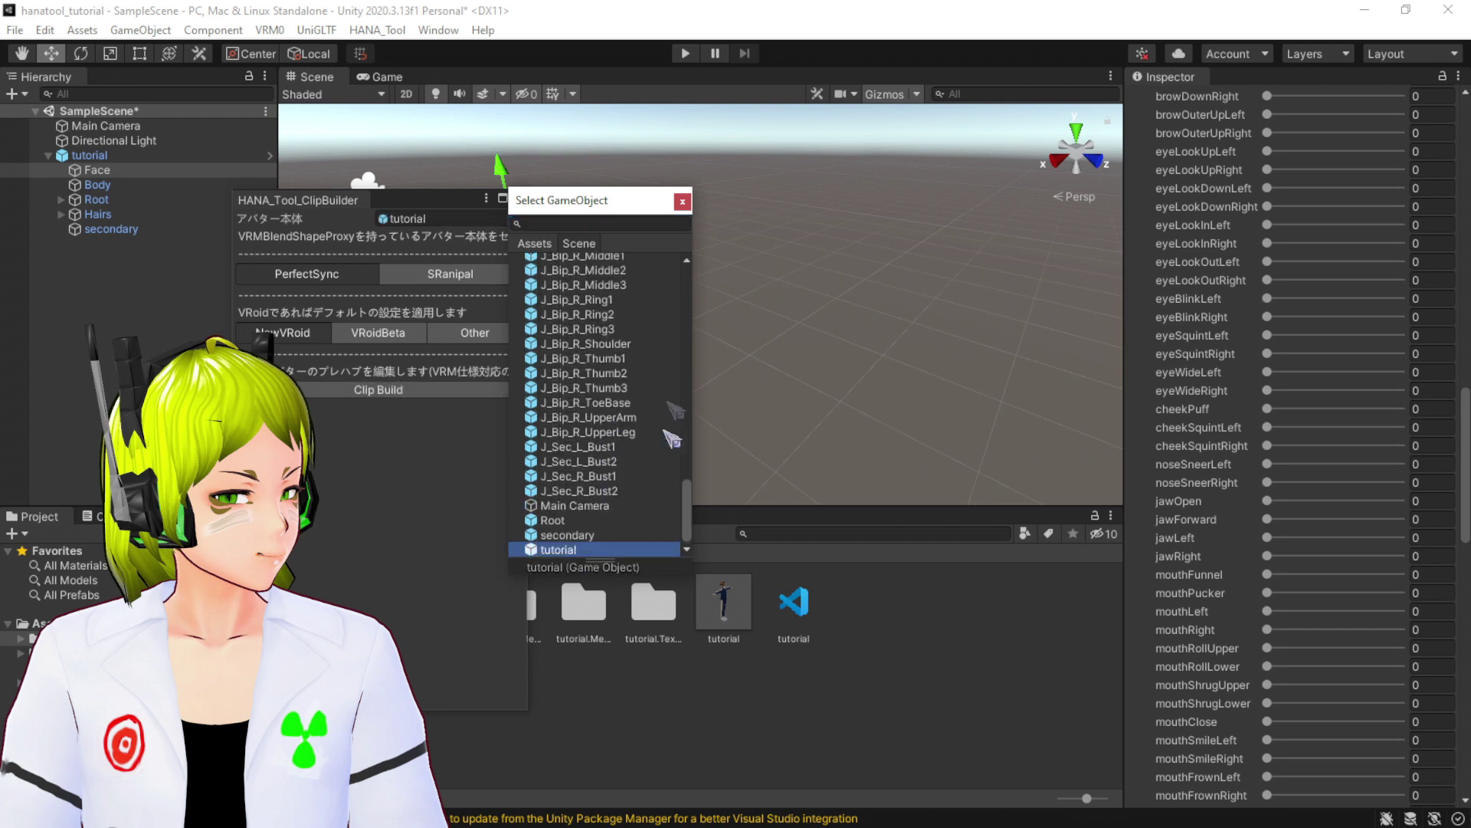
click(683, 203)
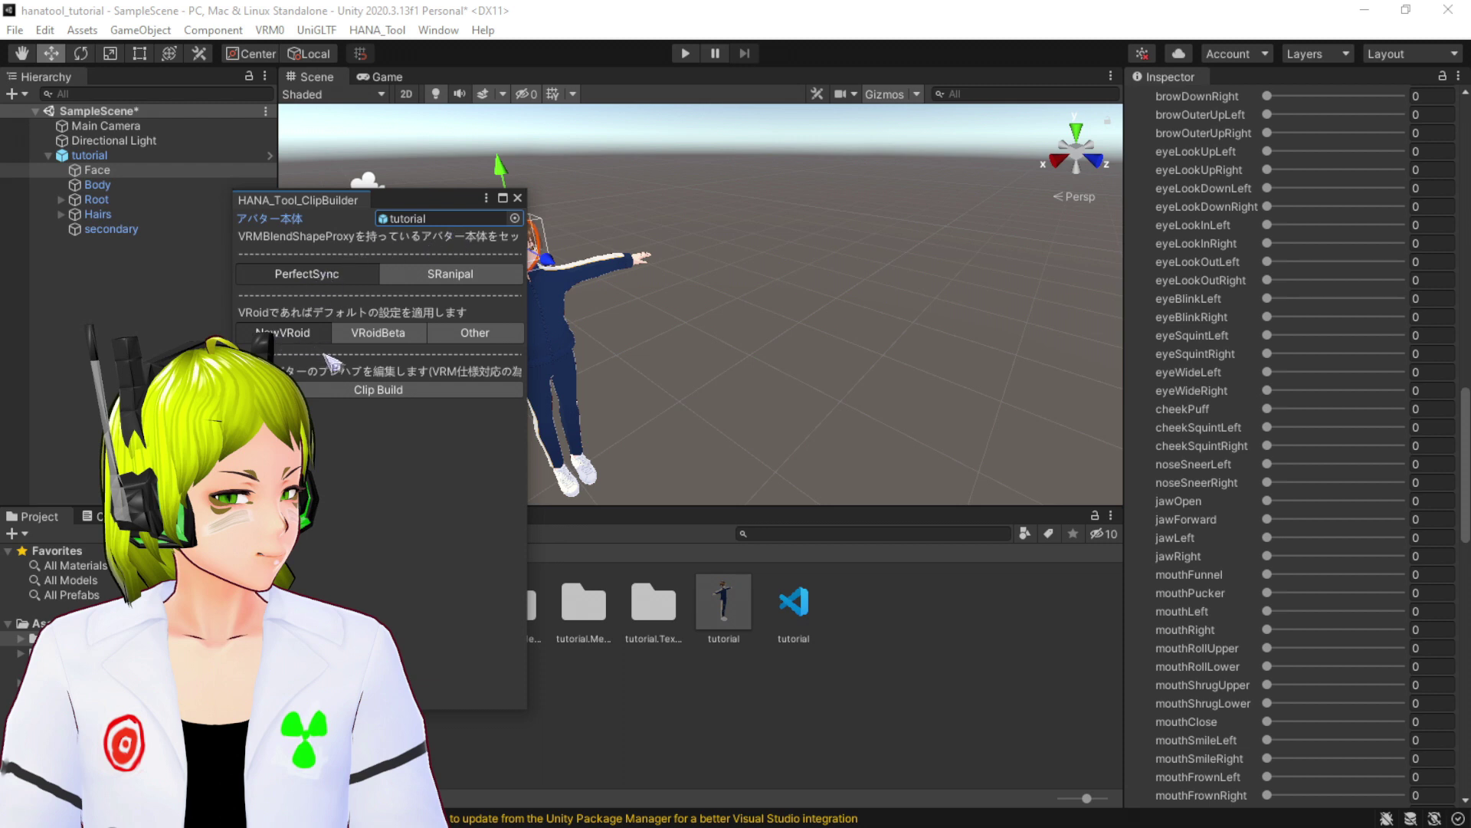
Step: Build the blendshape clips, confirm completion and close the ClipBuilder window
click(406, 392)
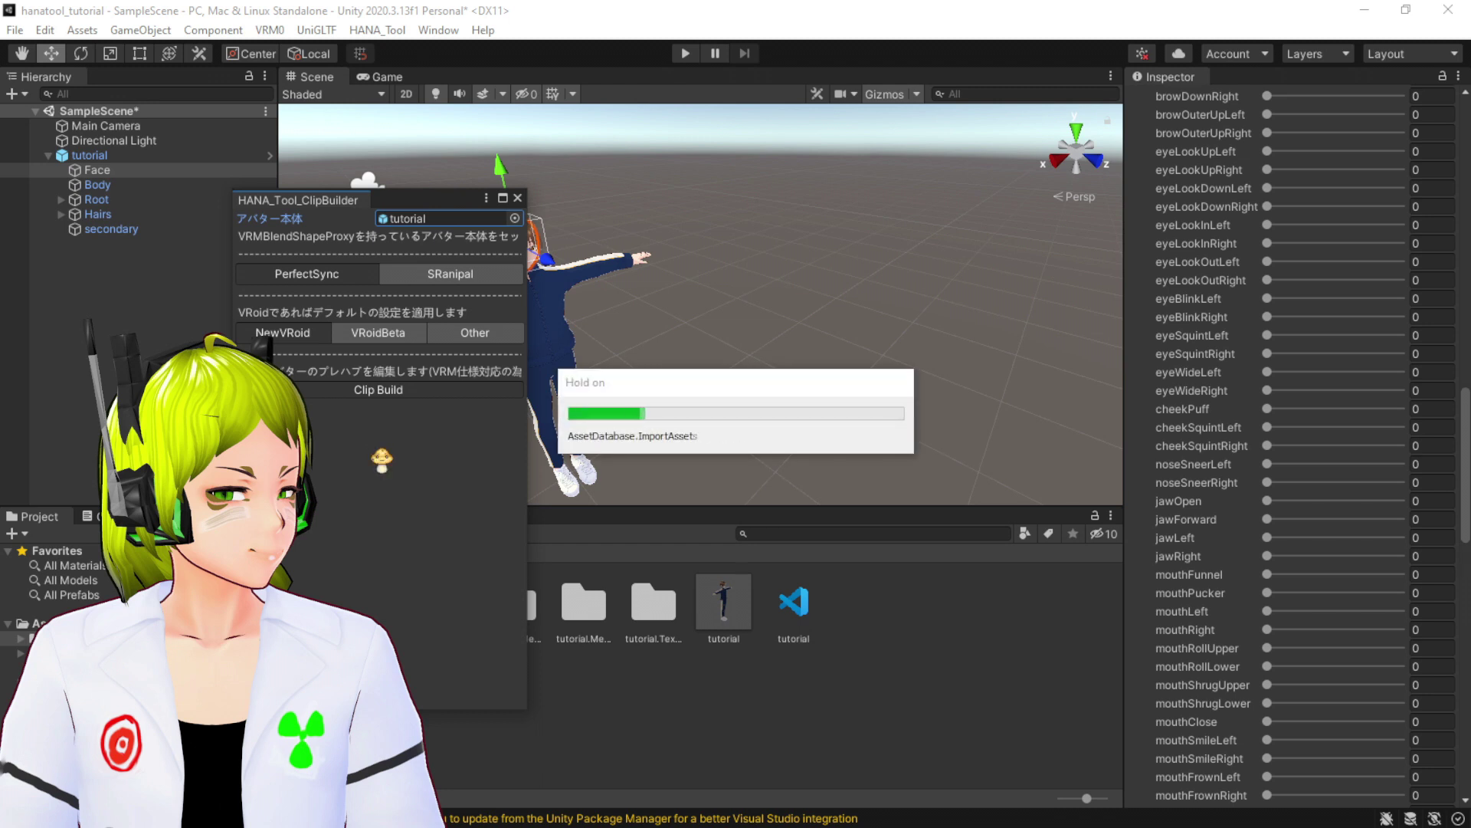
click(830, 461)
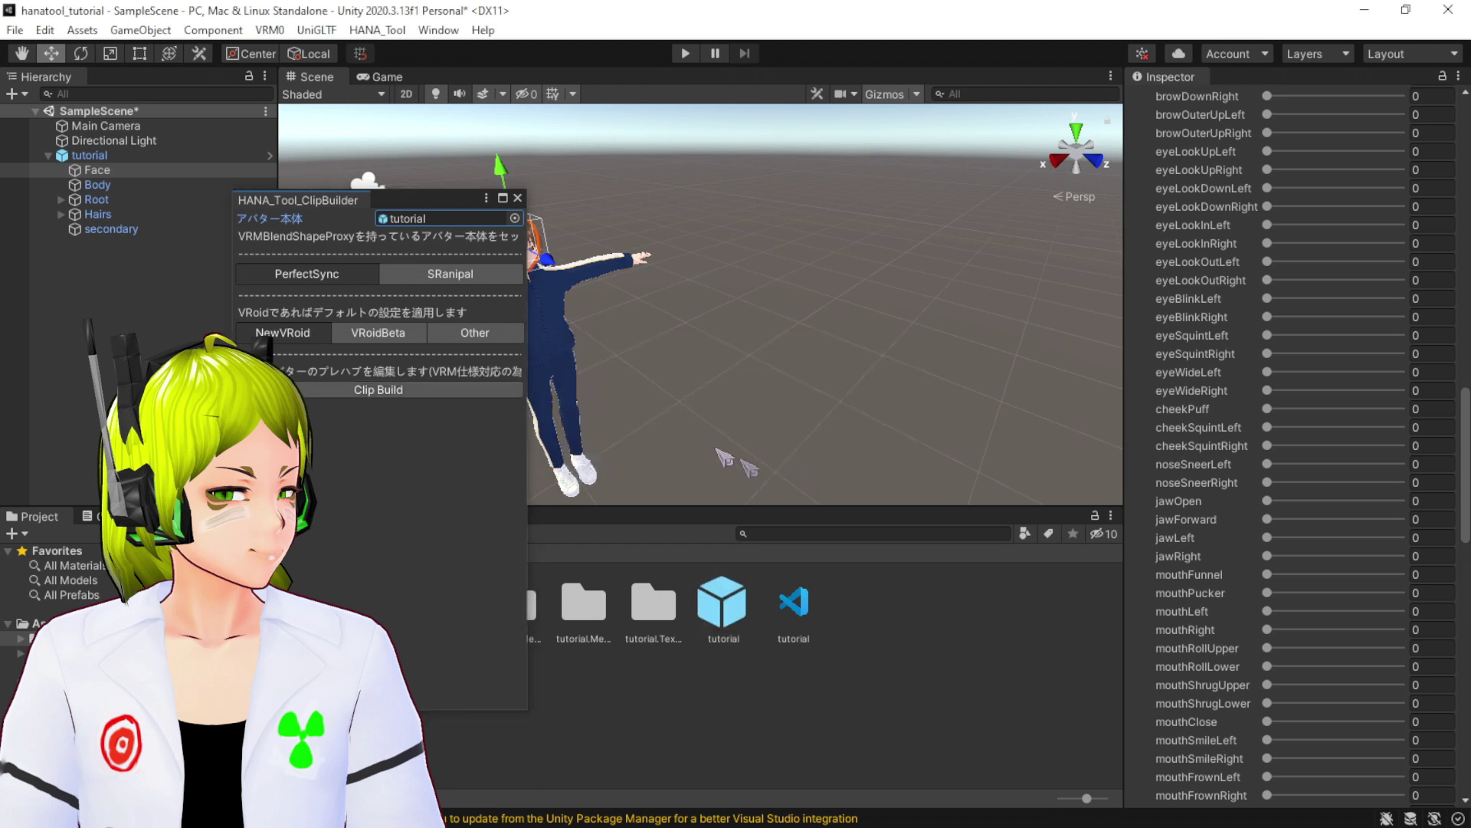
click(518, 198)
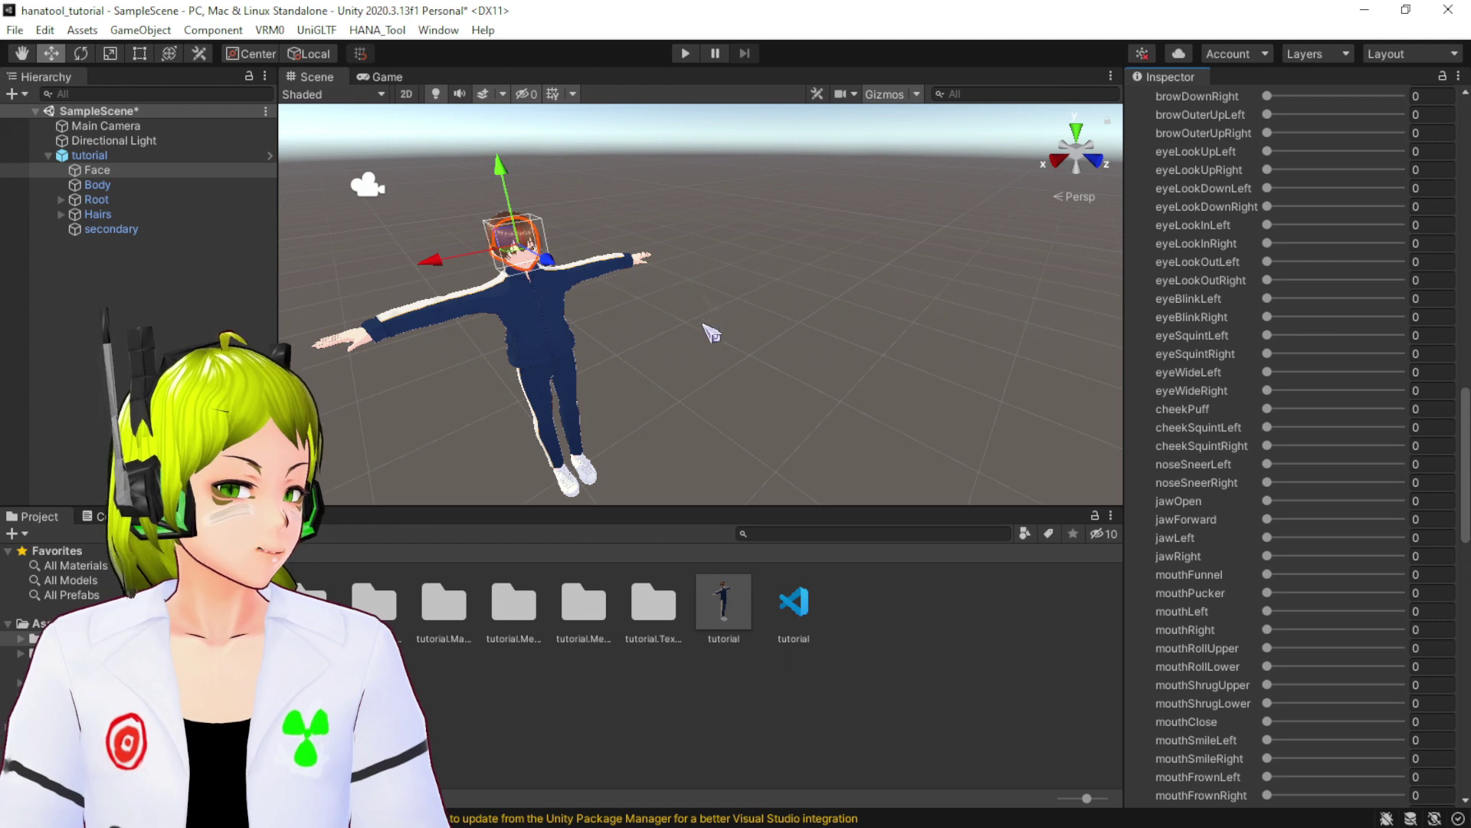
Step: Open the VRM 0.x exporter and set its ExportRoot to tutorial
click(270, 31)
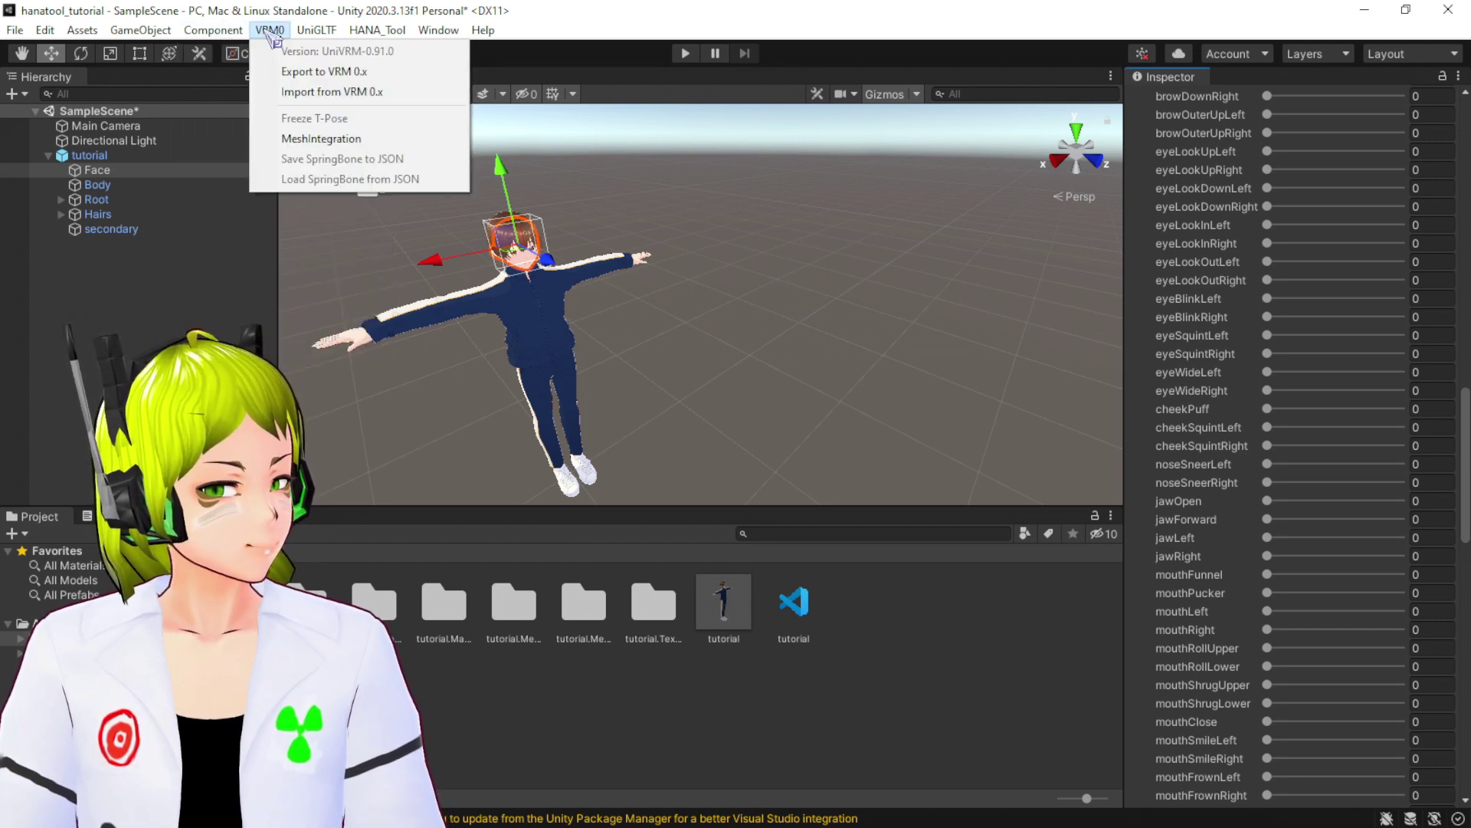
click(322, 71)
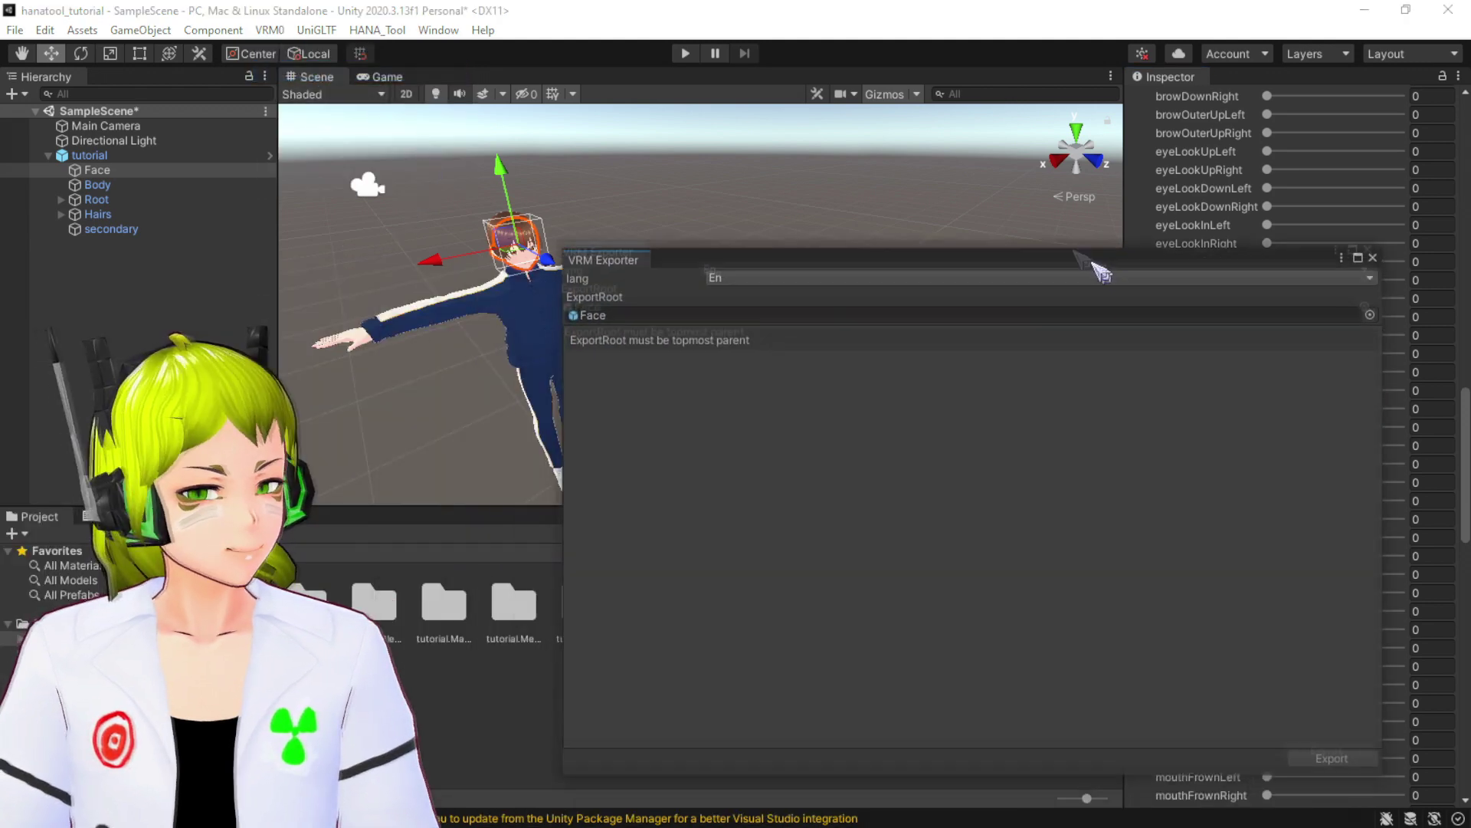
click(1089, 260)
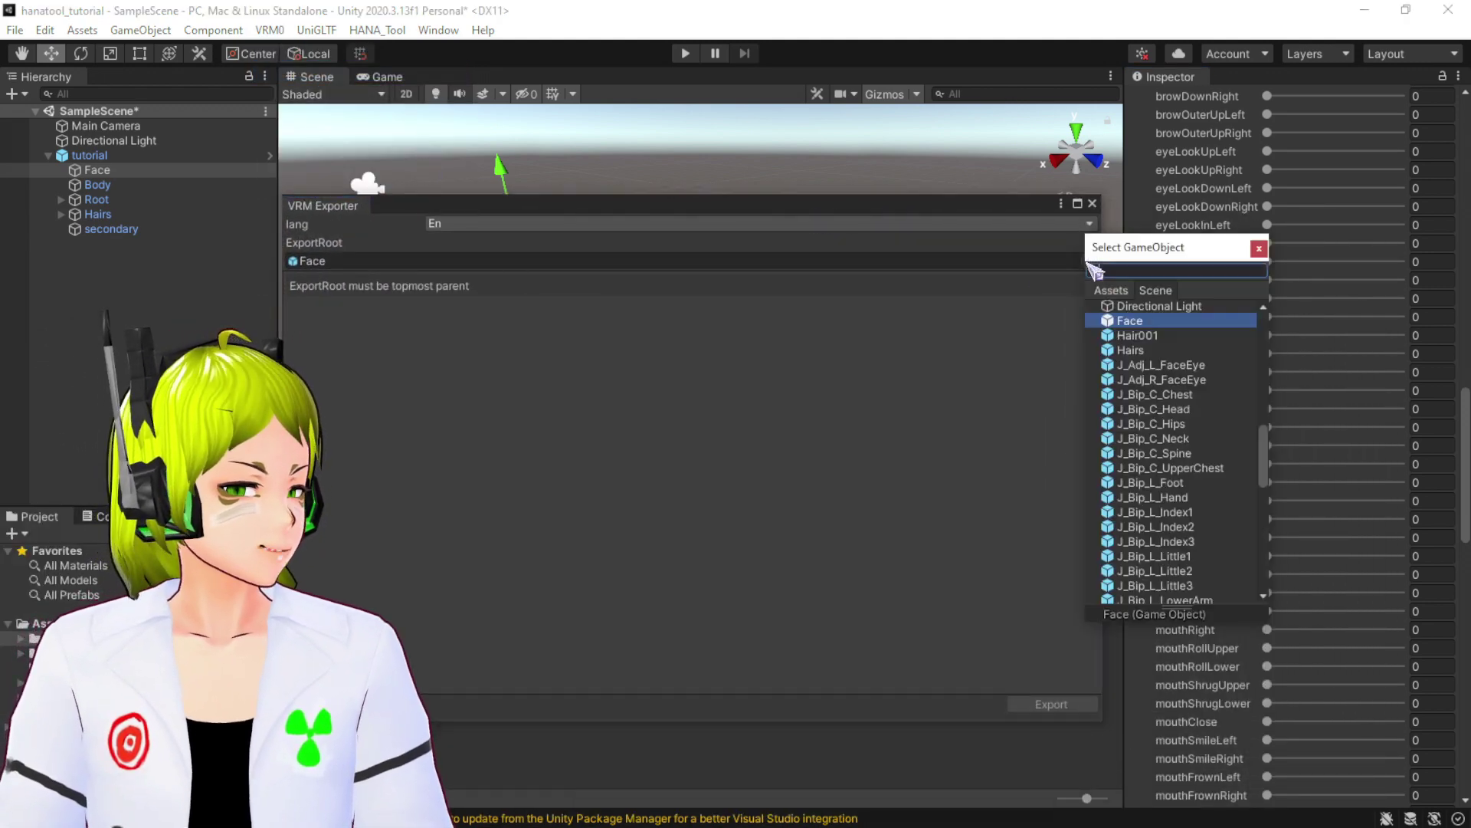
scroll(1130, 368, down, 15)
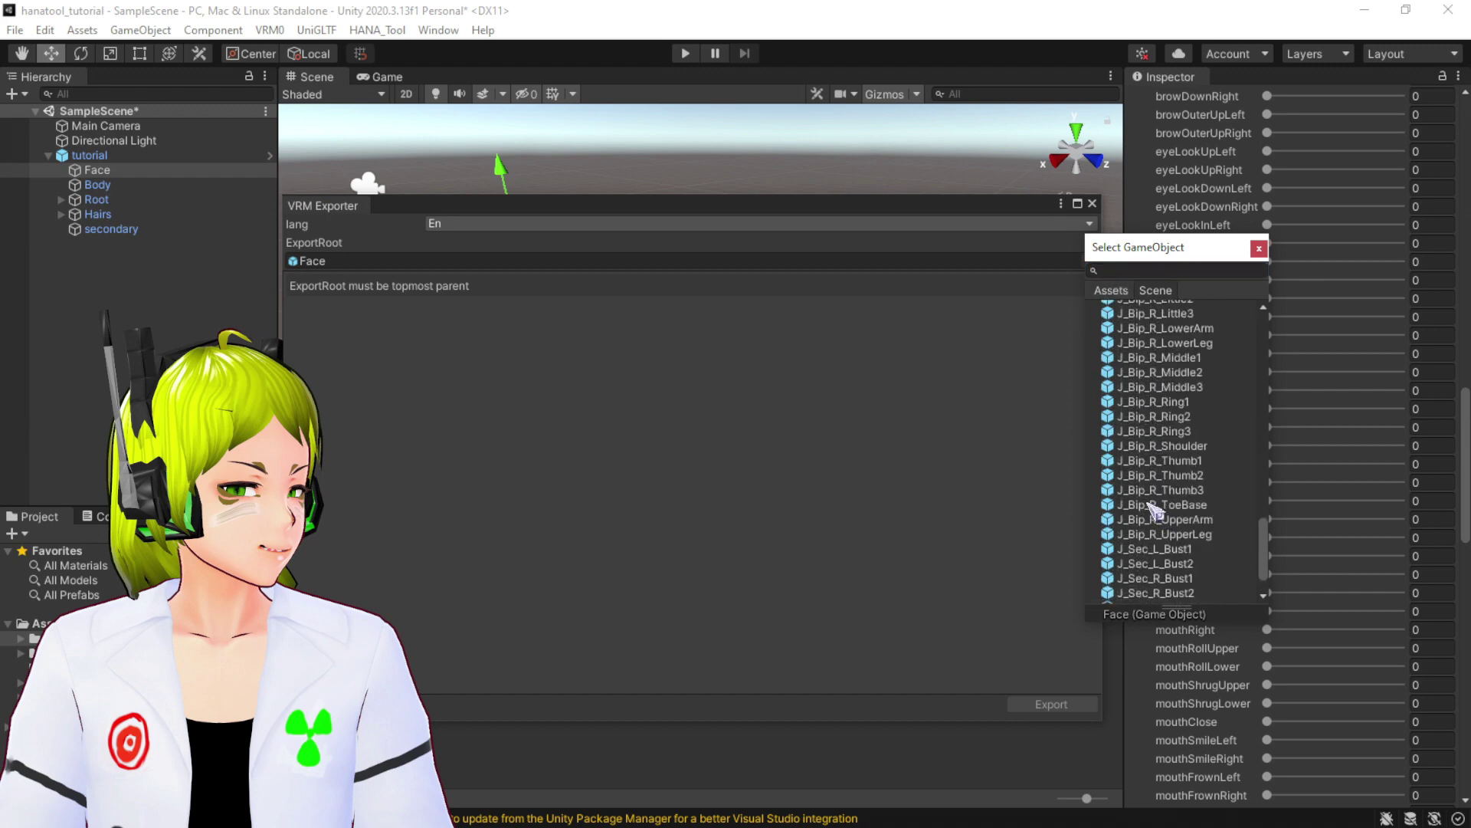
click(1135, 597)
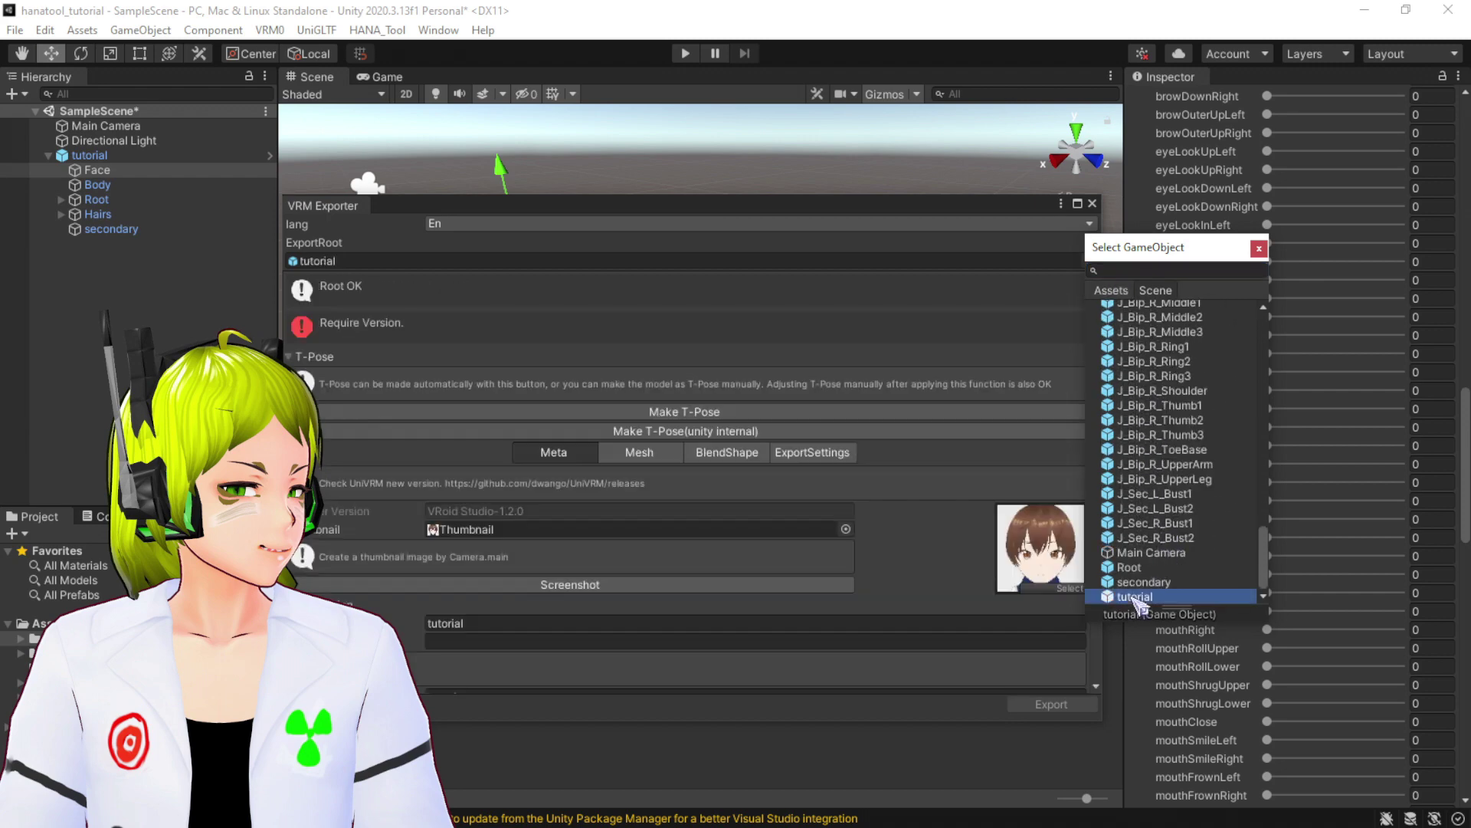
click(1259, 249)
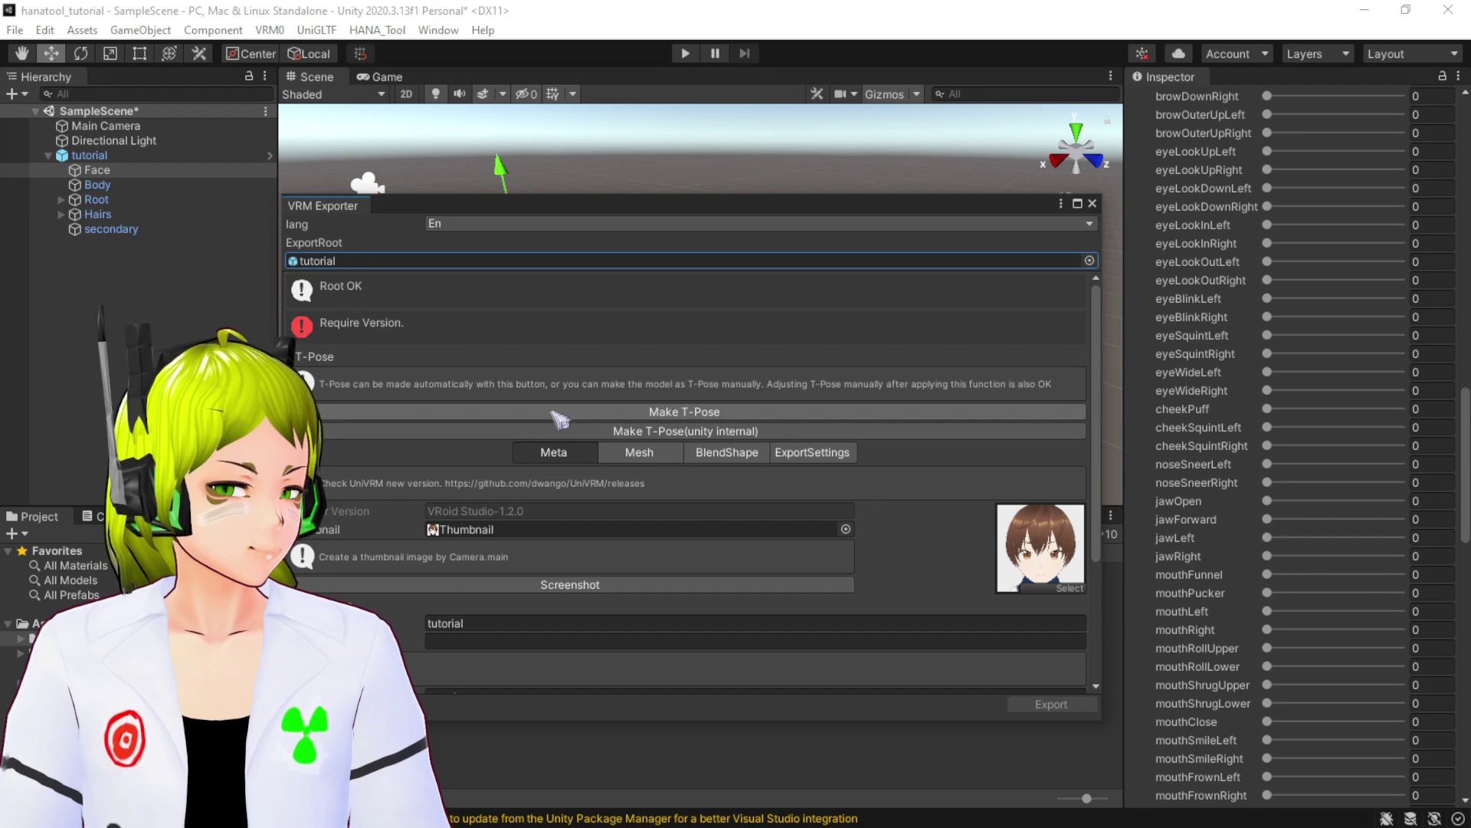
Step: Enter version 2.0 and export the avatar to a VRM file
click(460, 641)
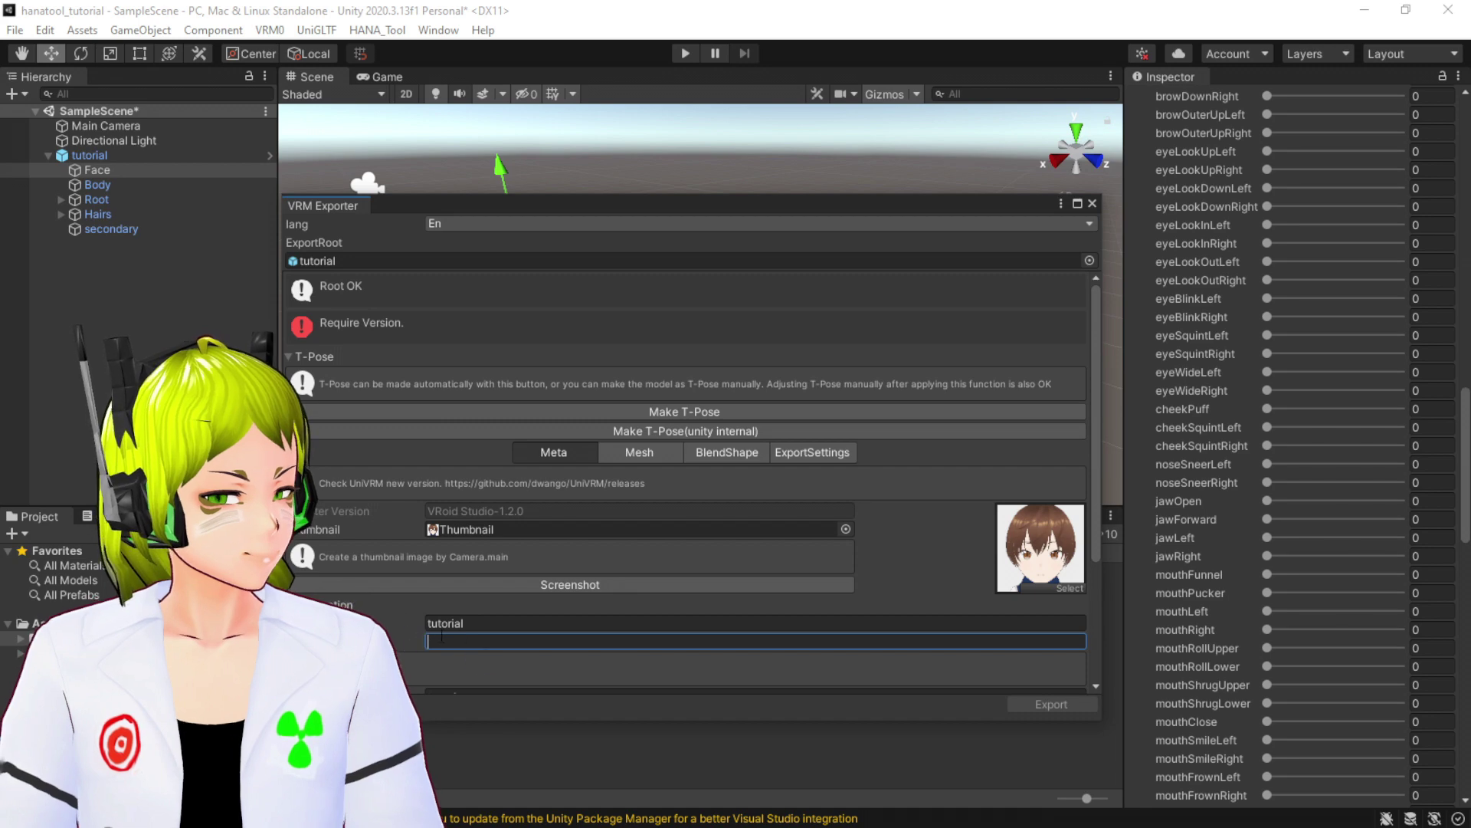
text(2.0)
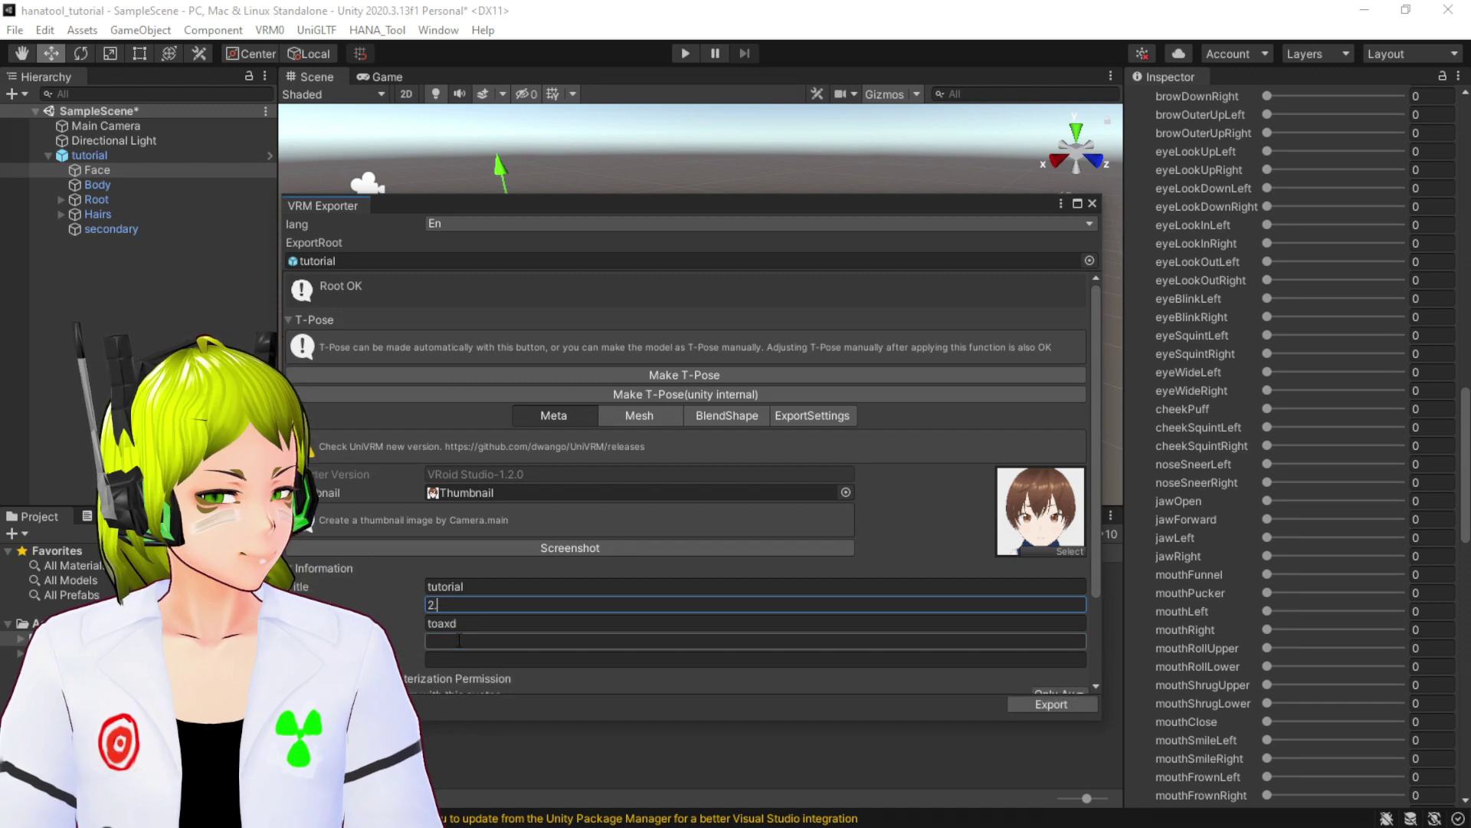
click(1057, 706)
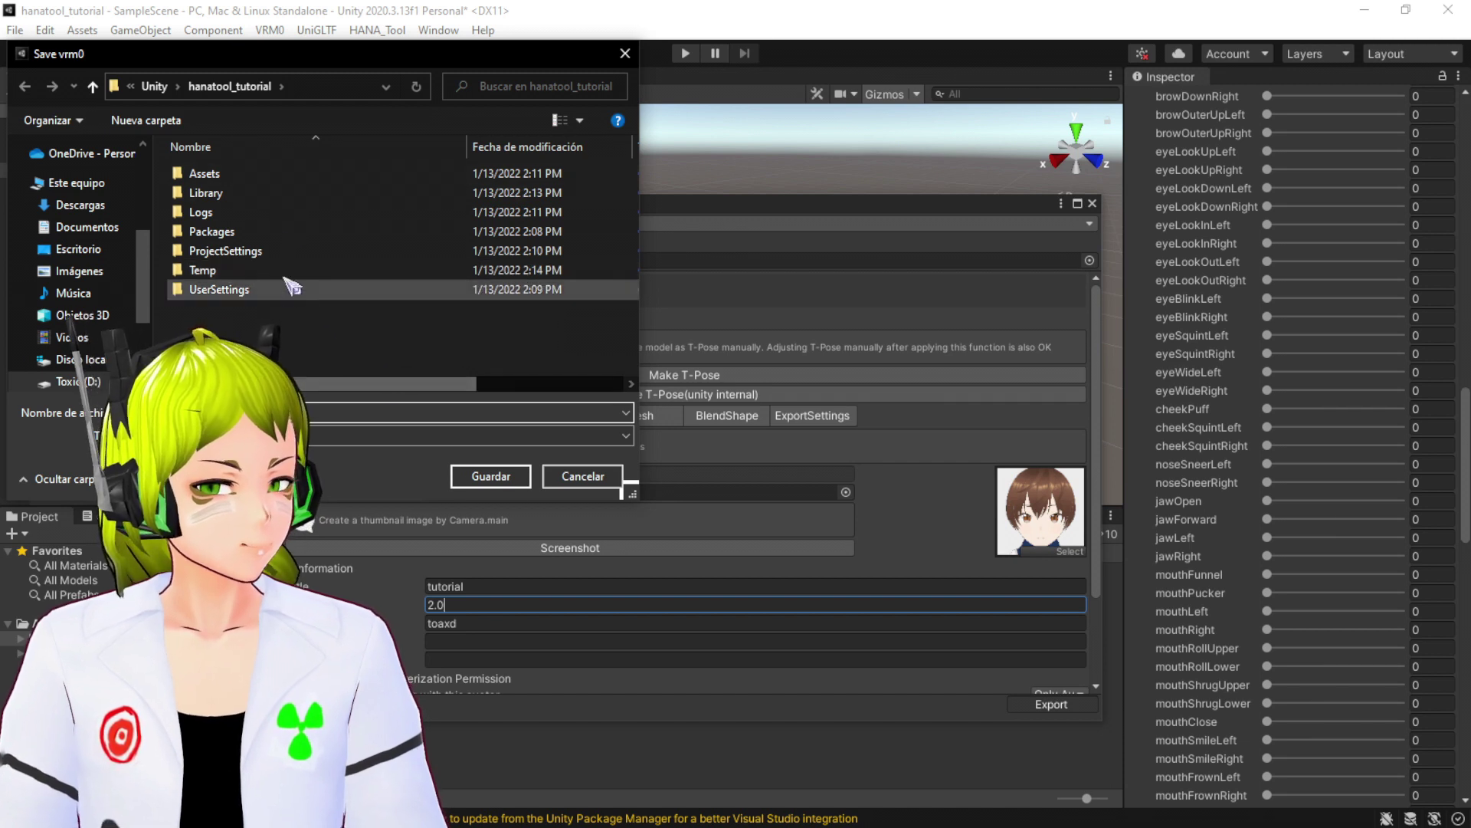
scroll(91, 238, up, 2)
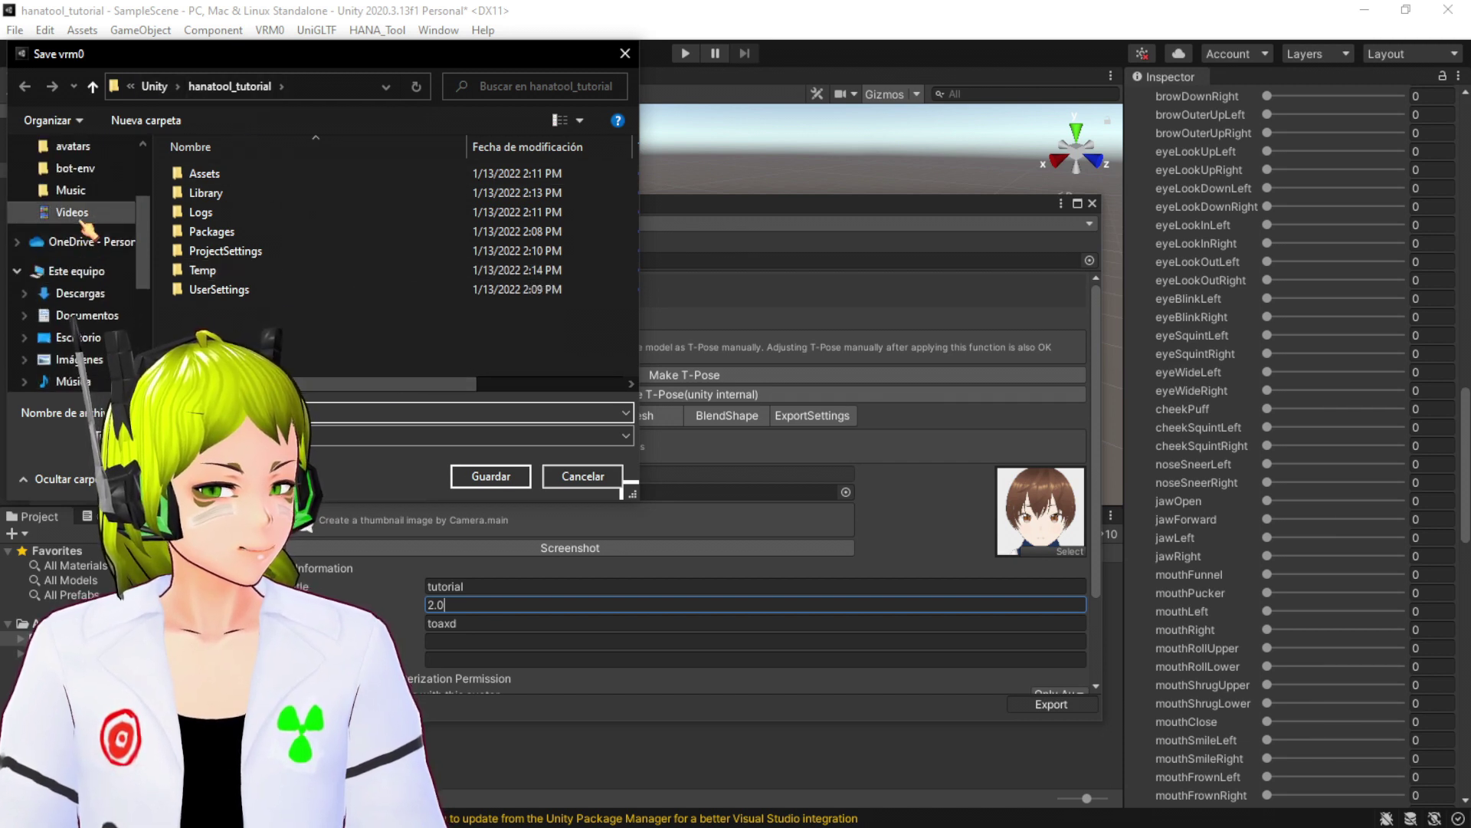
scroll(86, 224, up, 3)
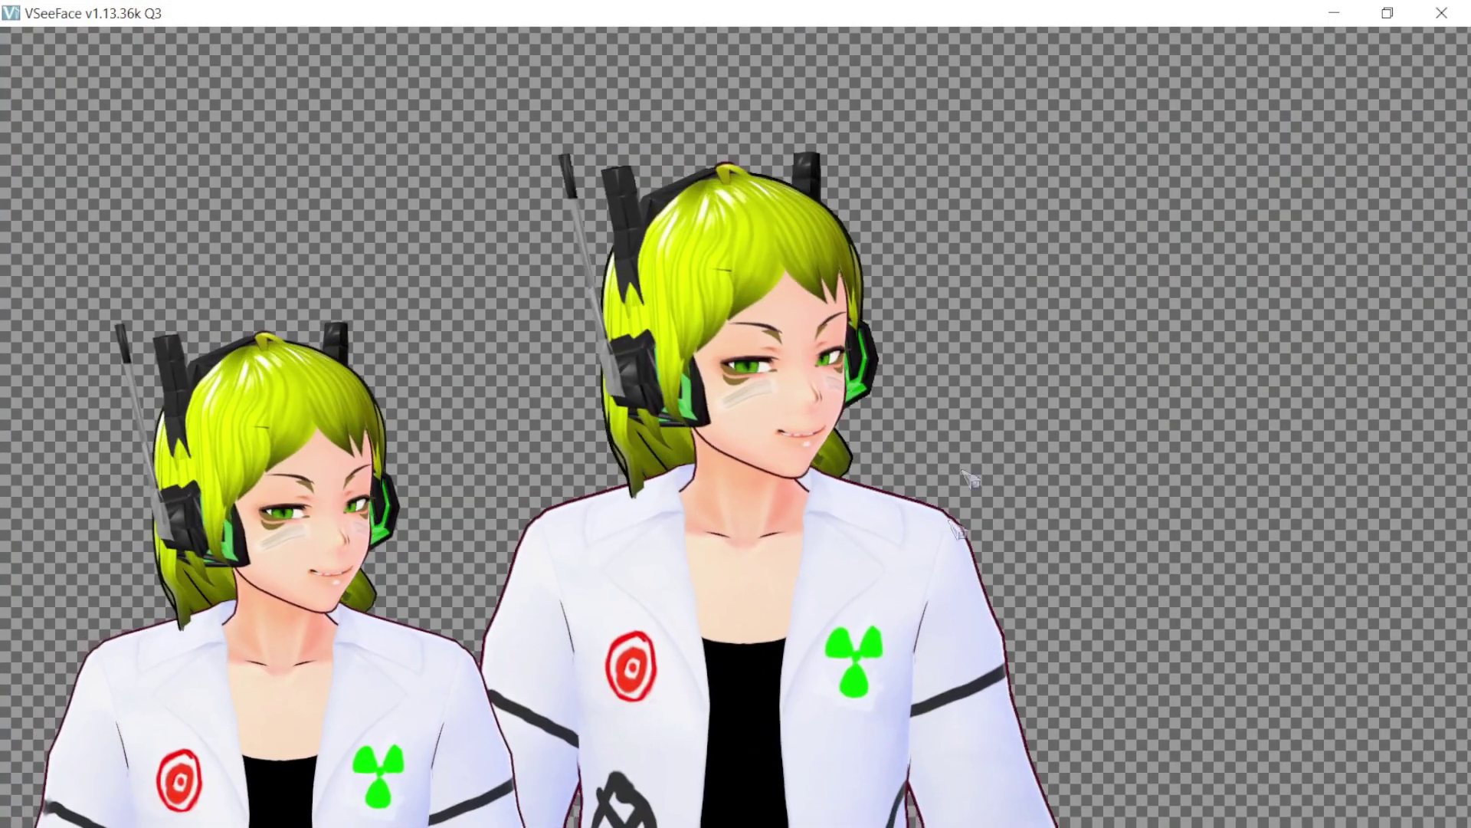
Step: Select and load the tutorial avatar from VSeeFace's avatar list, then reopen the list
click(1442, 760)
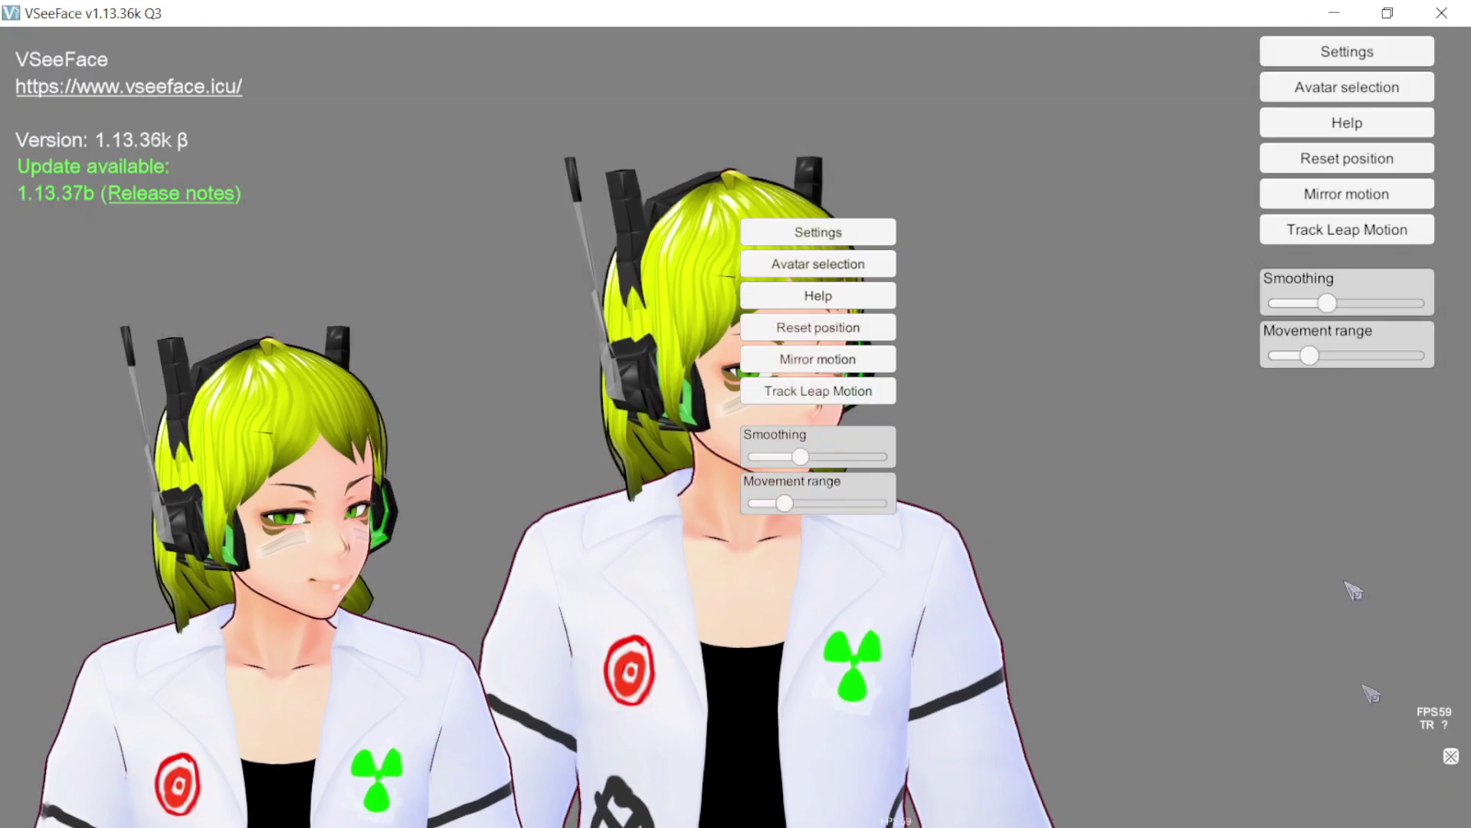
click(1334, 89)
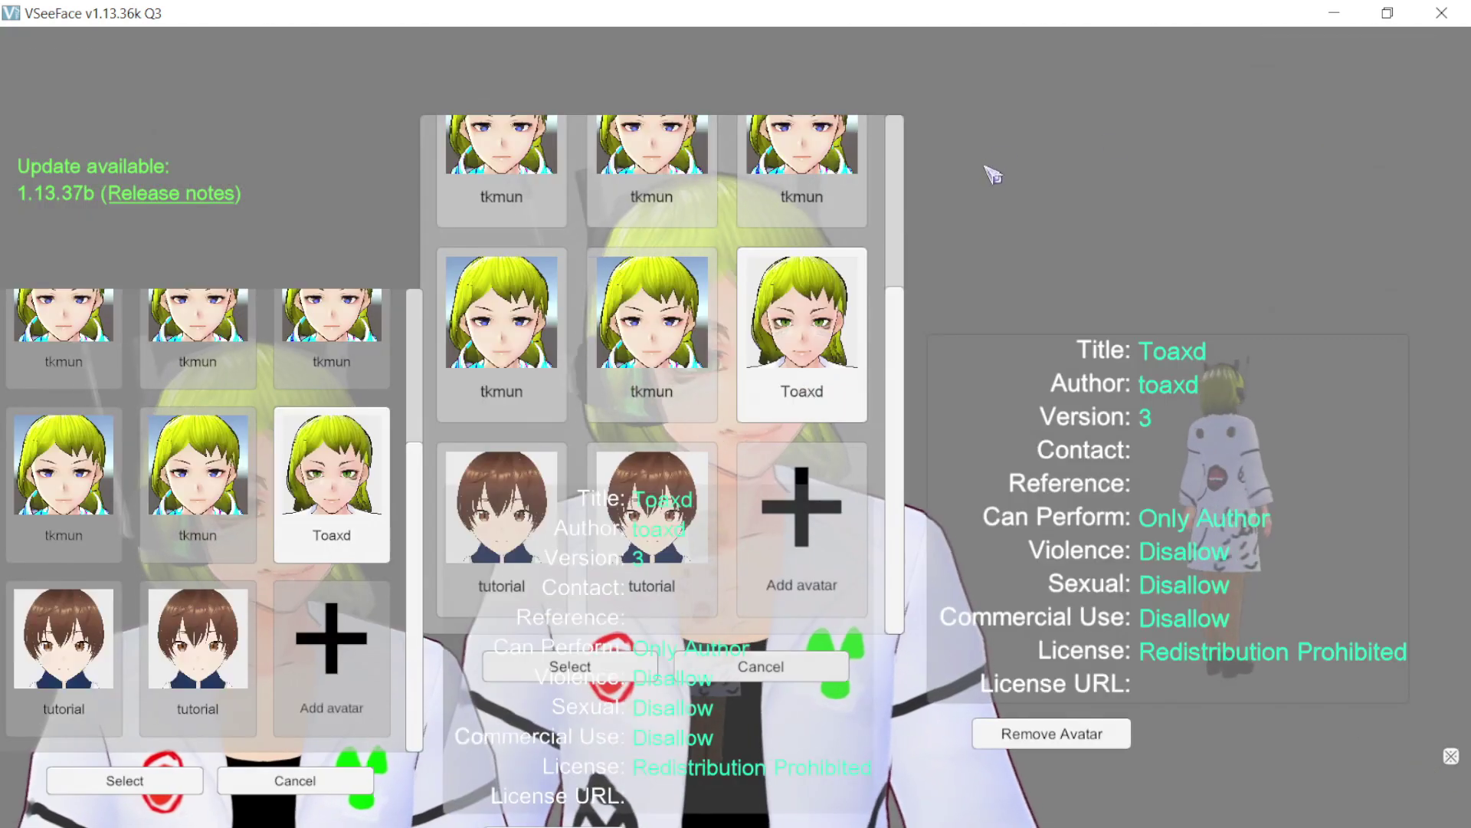
click(446, 587)
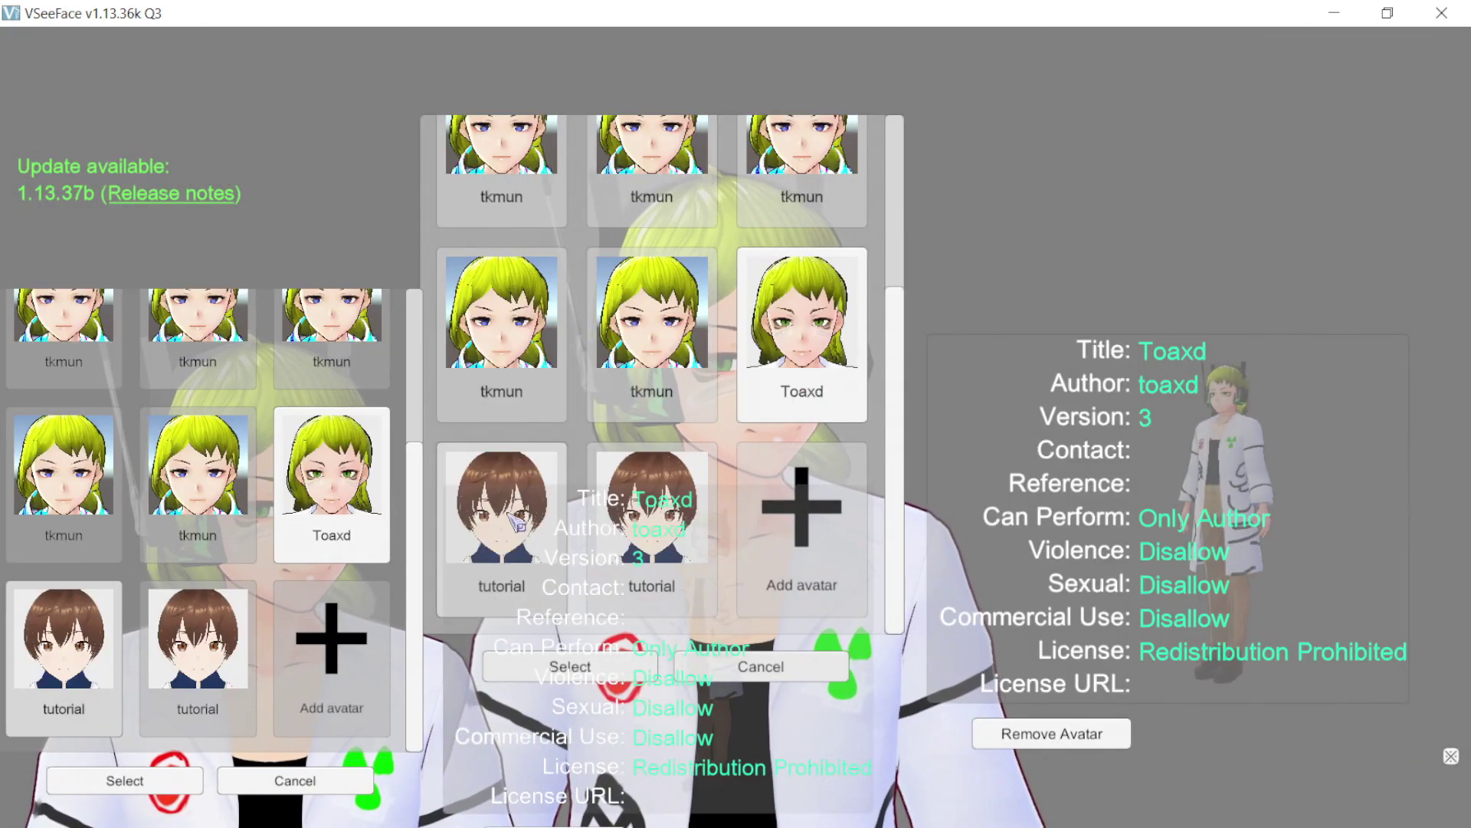
click(651, 671)
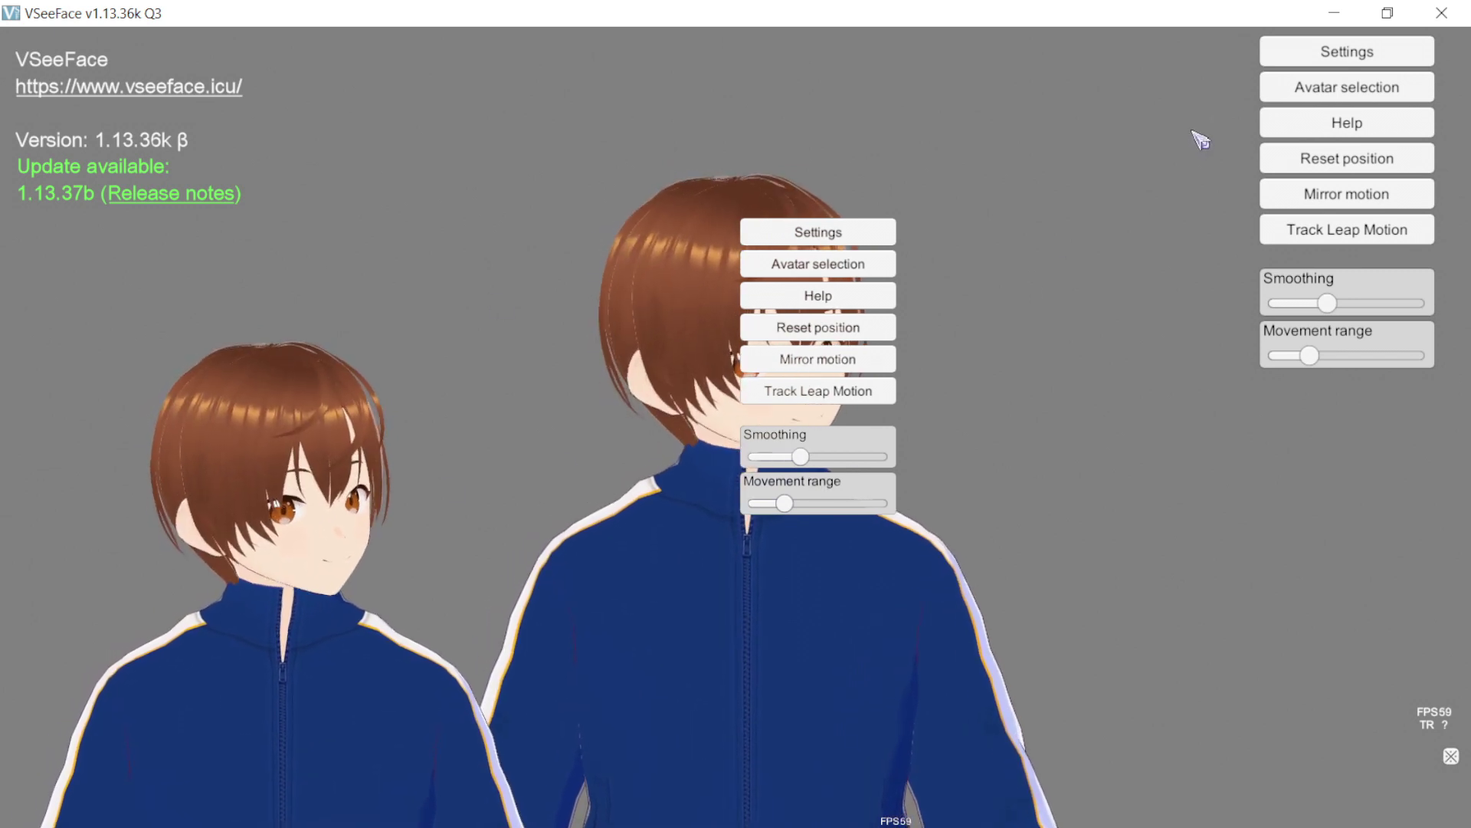
click(1360, 87)
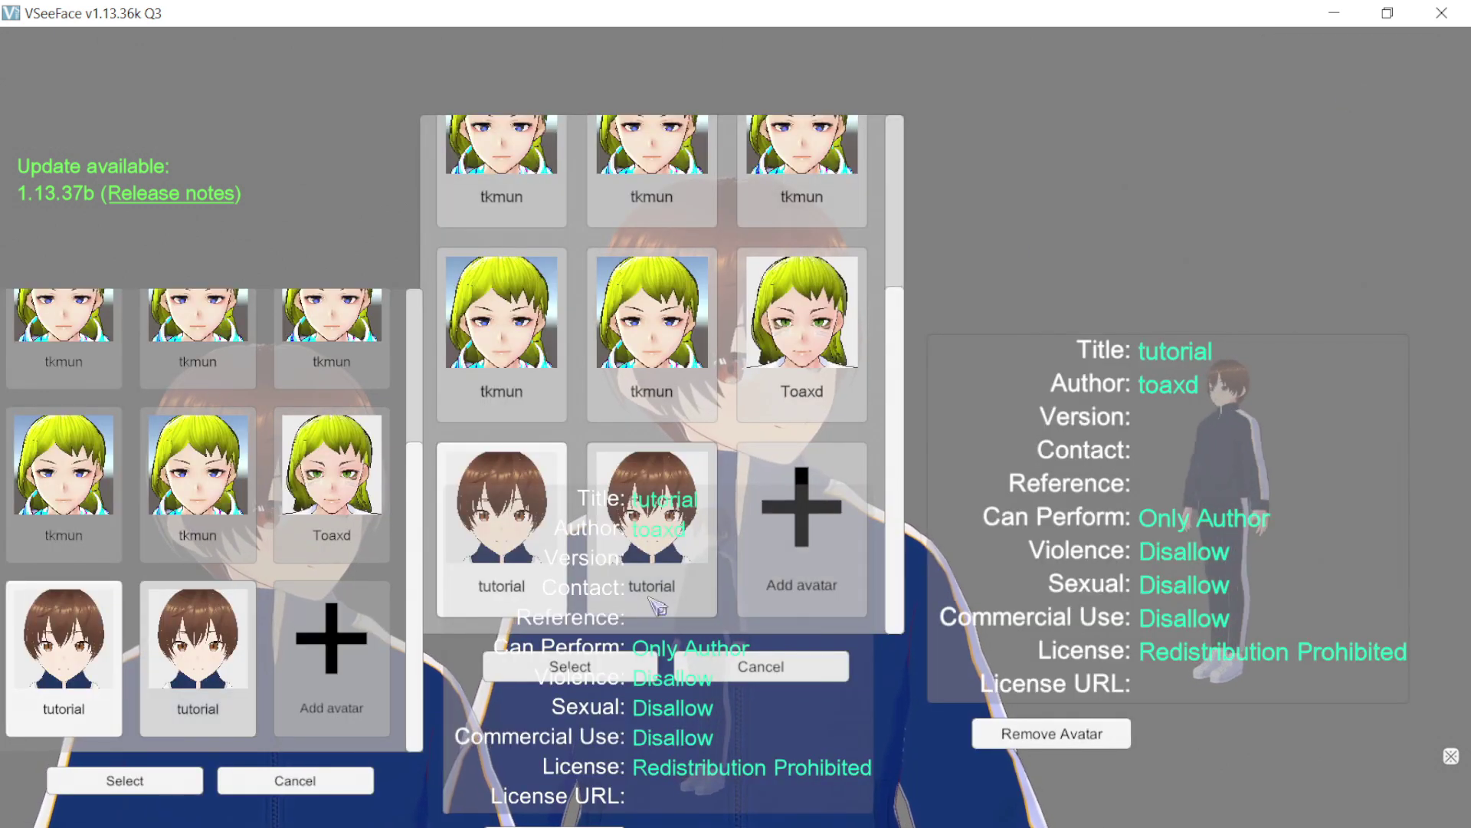